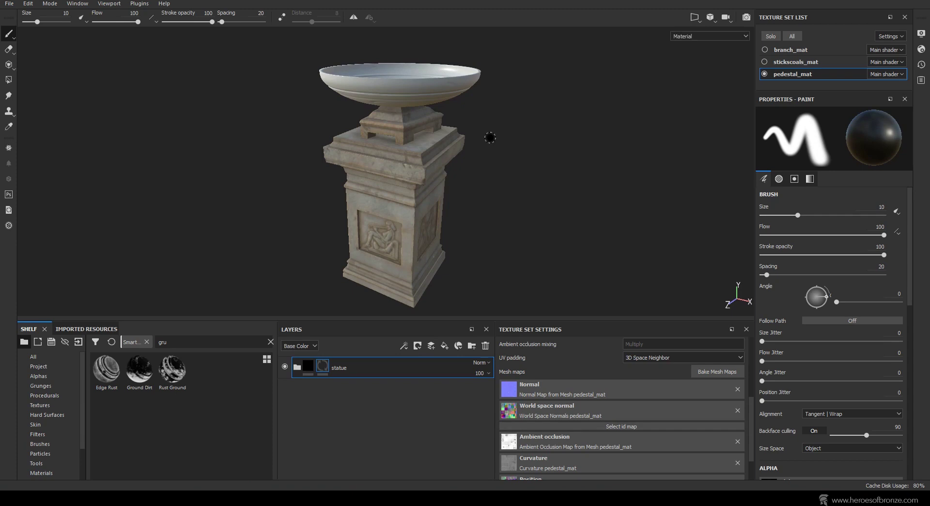
Hide the statue folder and add a fill layer with a dark grey-brown base color to the pedestal_mat texture set
click(285, 366)
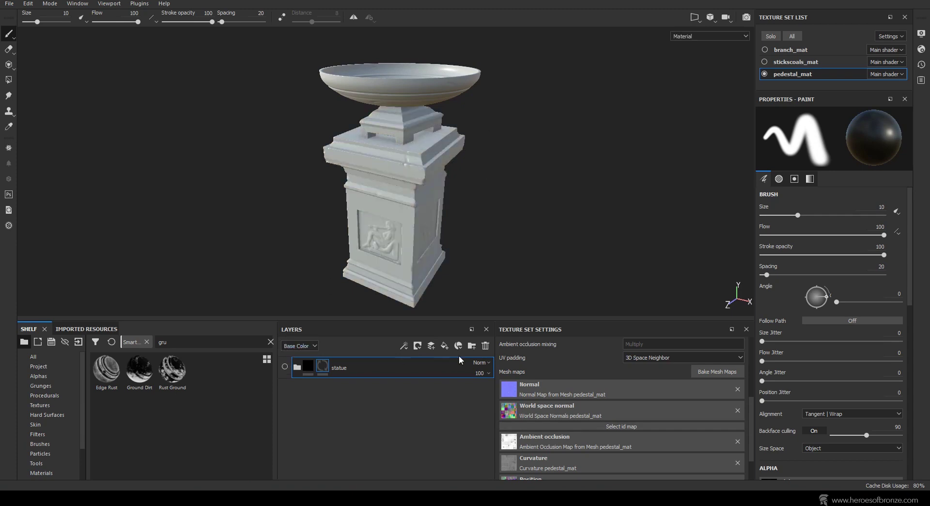
click(449, 344)
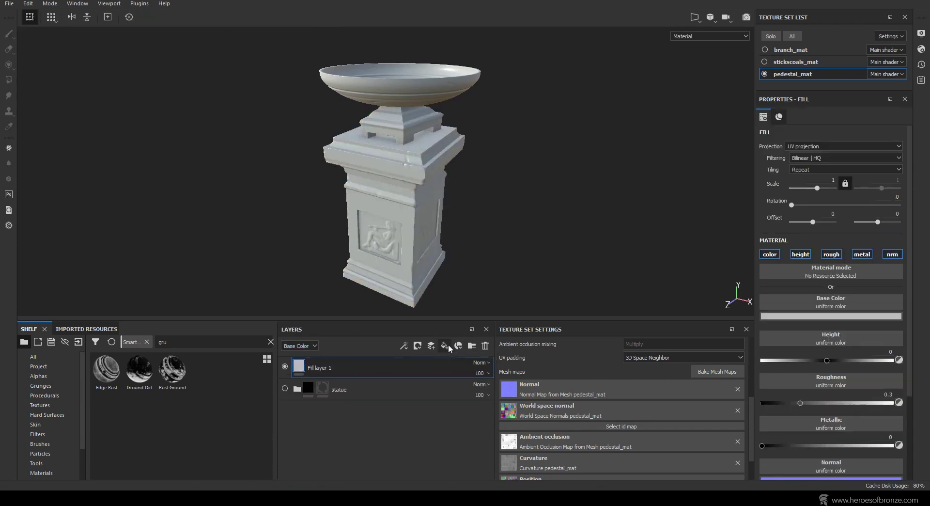
click(830, 316)
drag(819, 356, 805, 388)
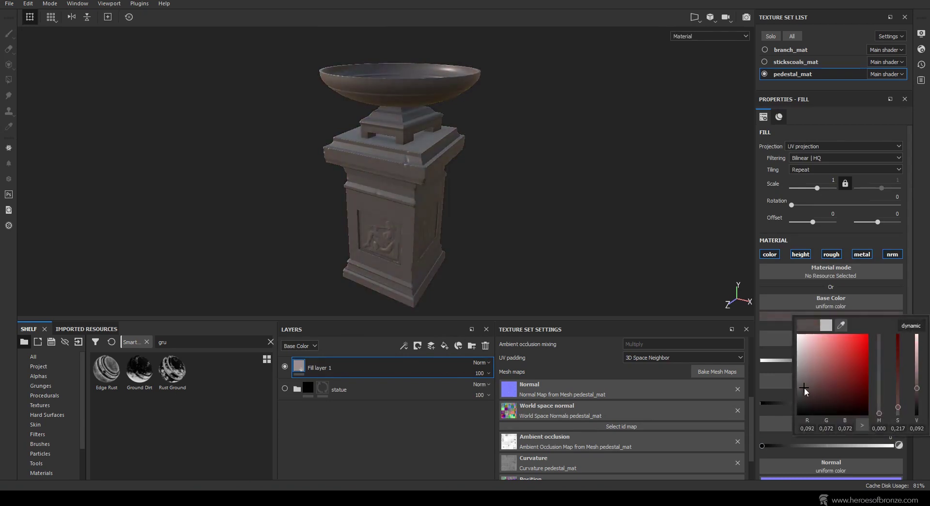
click(912, 328)
drag(879, 414, 880, 410)
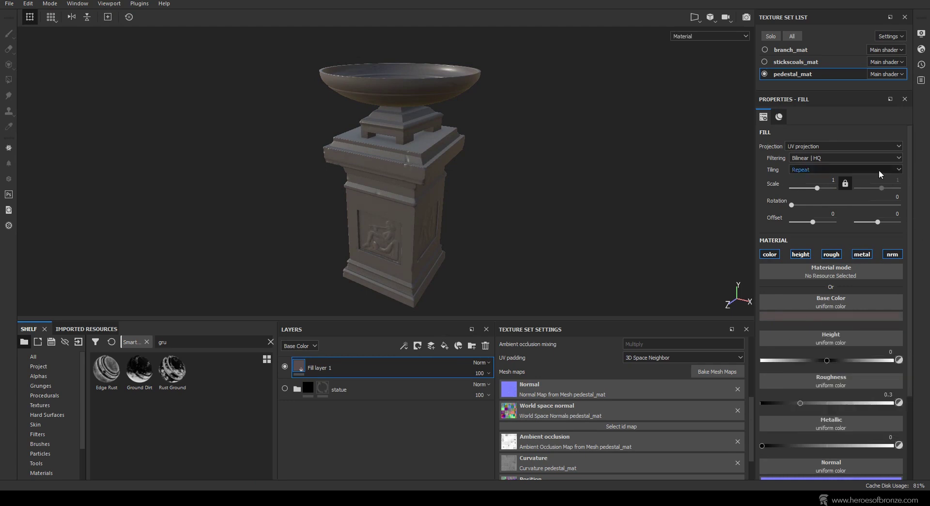
Set the new fill layer's UV scale to 3, its roughness to 0.24 and its metallic value to 1
click(826, 180)
text(3)
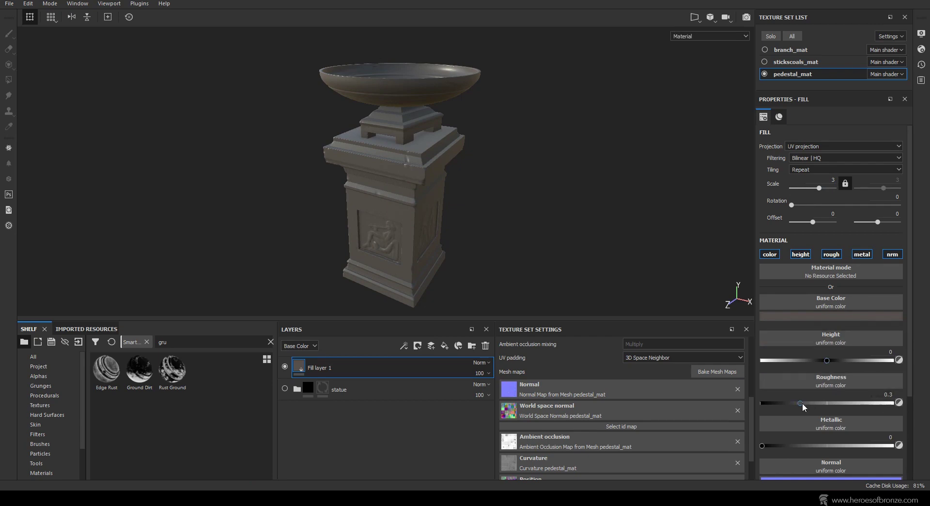
drag(800, 403, 791, 403)
click(892, 437)
text(1)
key(Return)
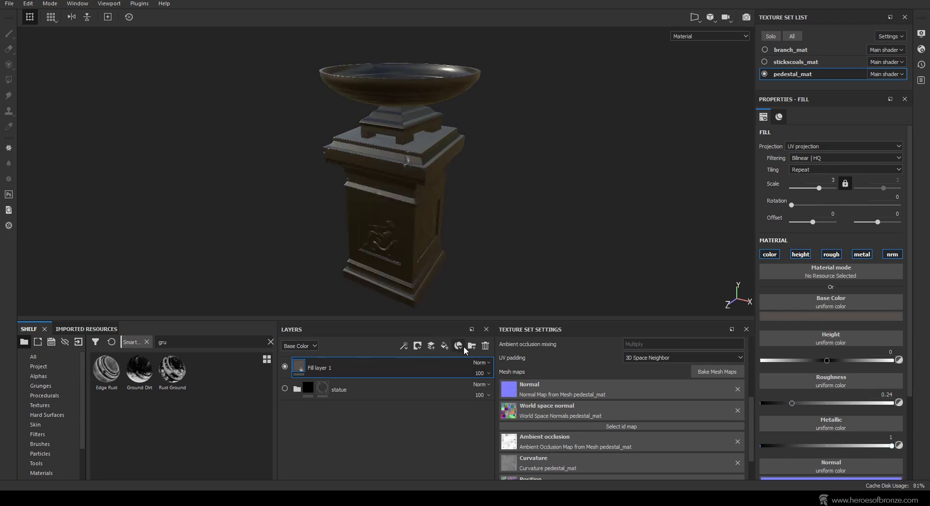
Rename the fill layer to MetalBase and group it in a folder named bowl
double_click(324, 368)
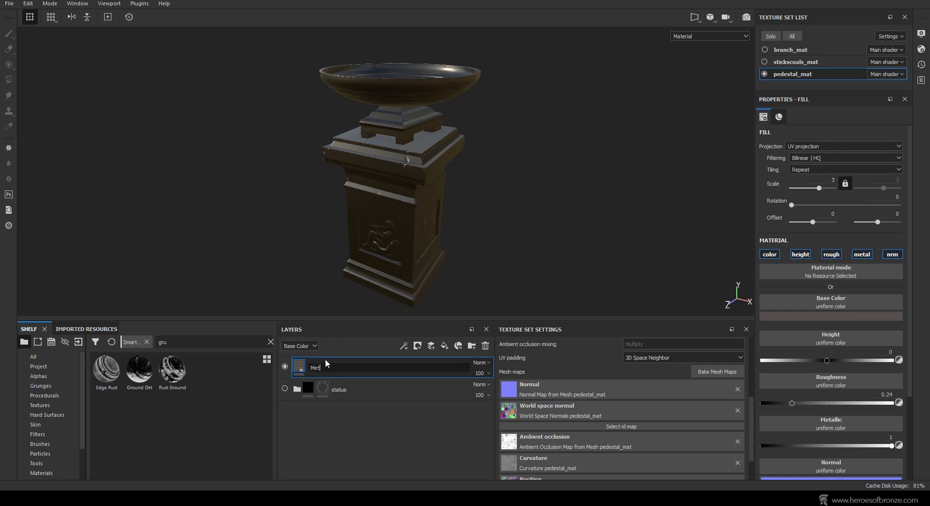
text(MetalBase)
key(Return)
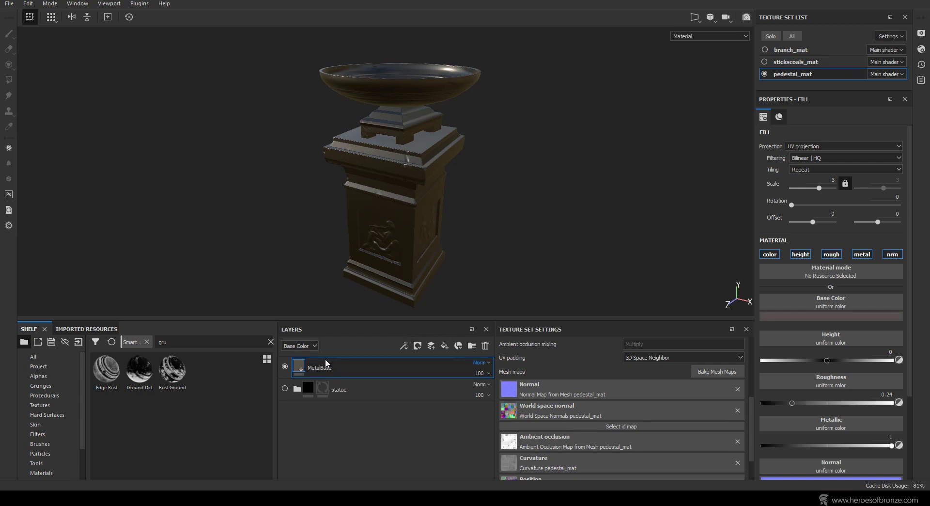
key(ctrl+g)
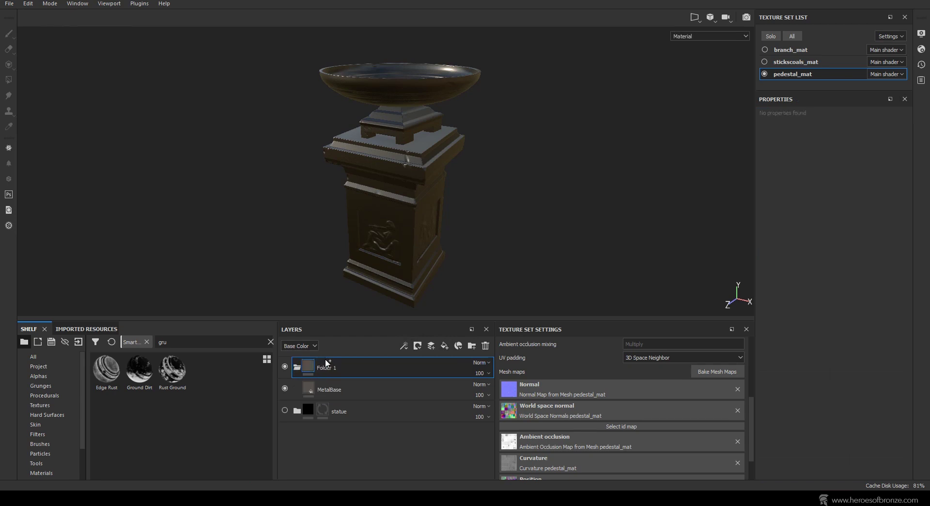
double_click(327, 368)
text(bowl)
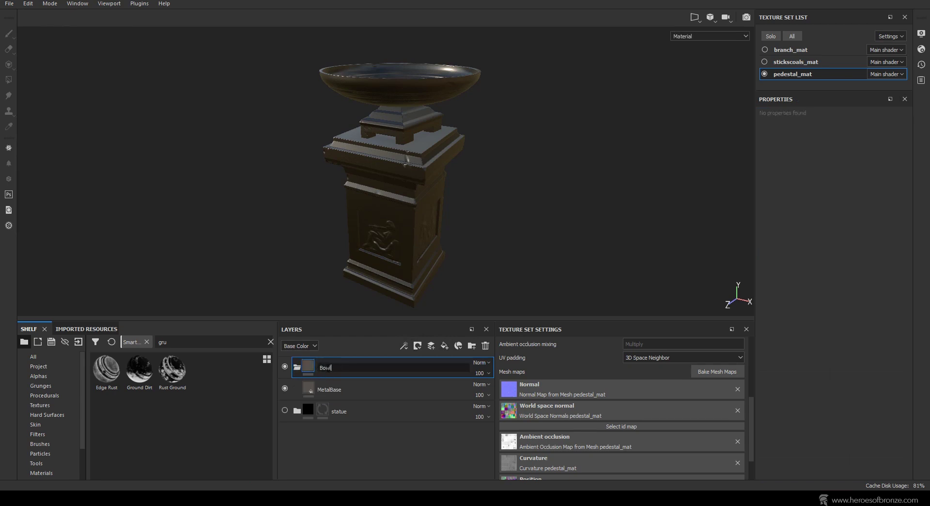
key(Return)
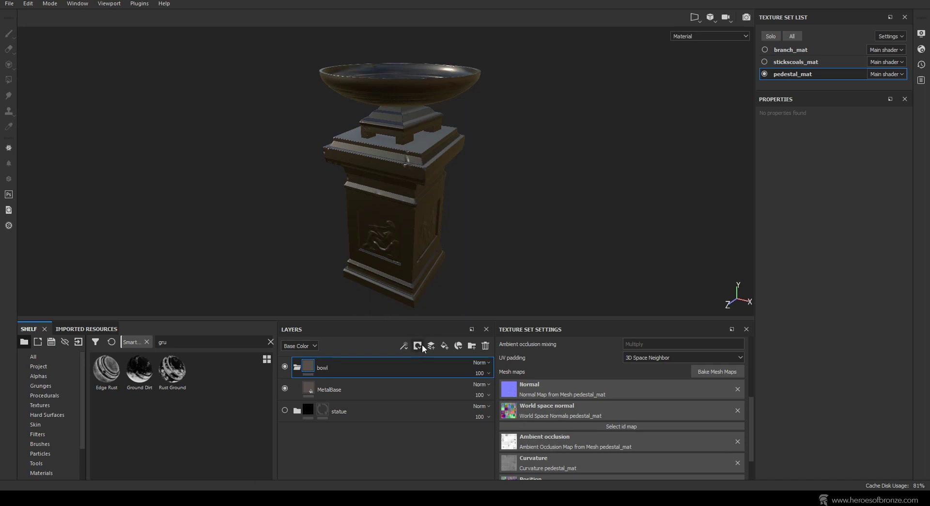
Add a black mask to the bowl folder and fill only the bowl mesh with white using mesh-mode Polygon Fill
click(418, 345)
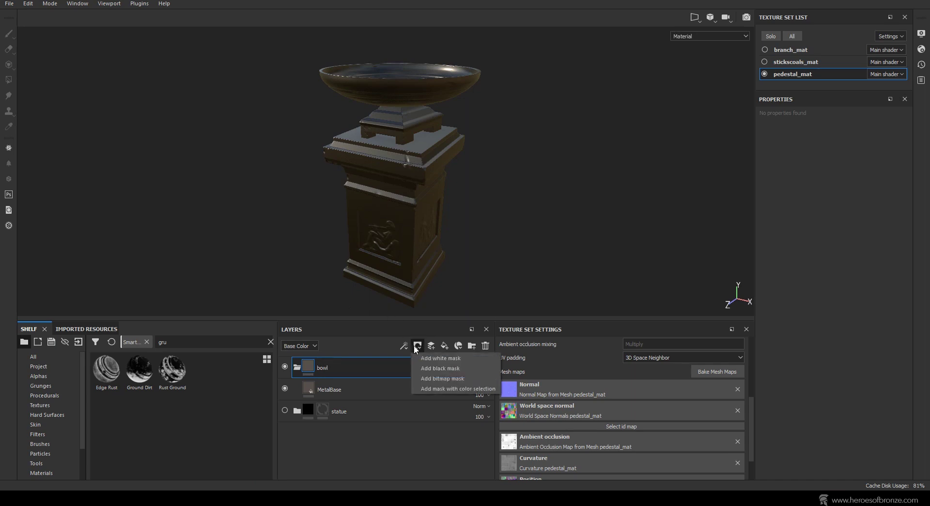
click(446, 366)
click(8, 80)
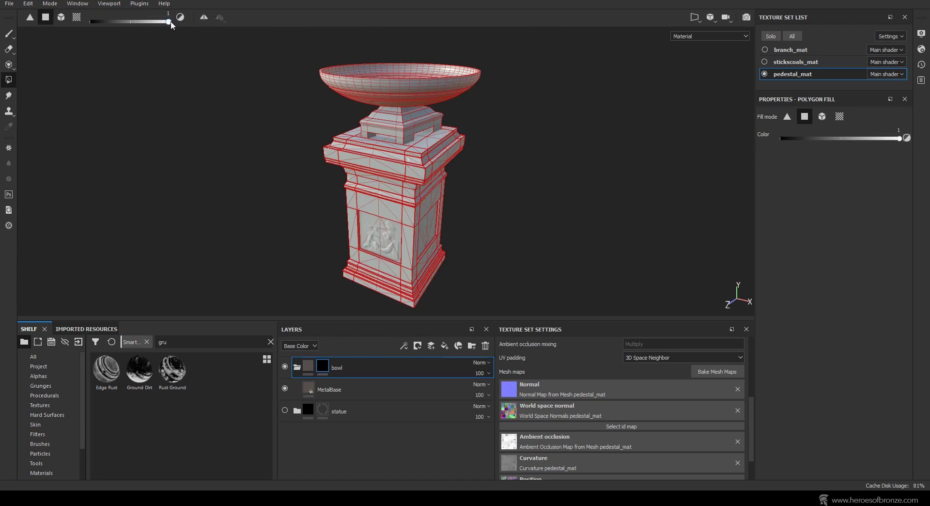
click(61, 17)
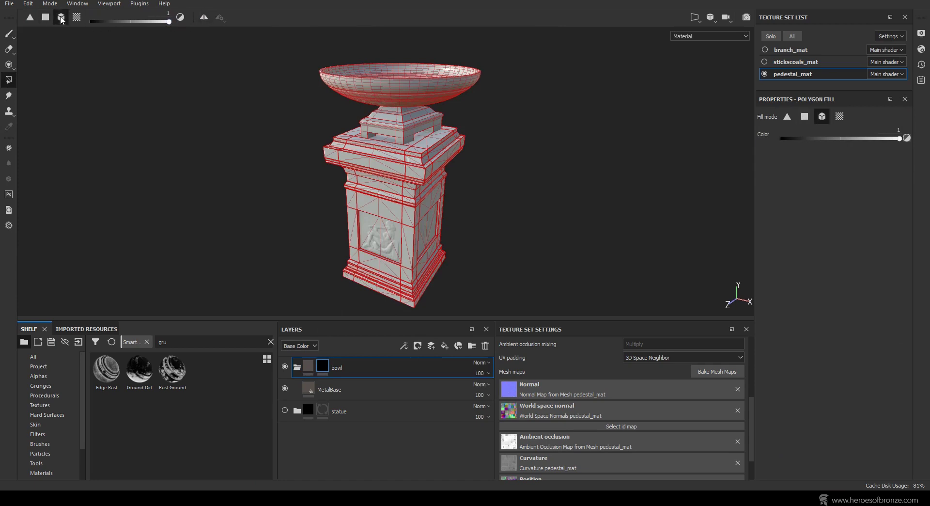
click(409, 89)
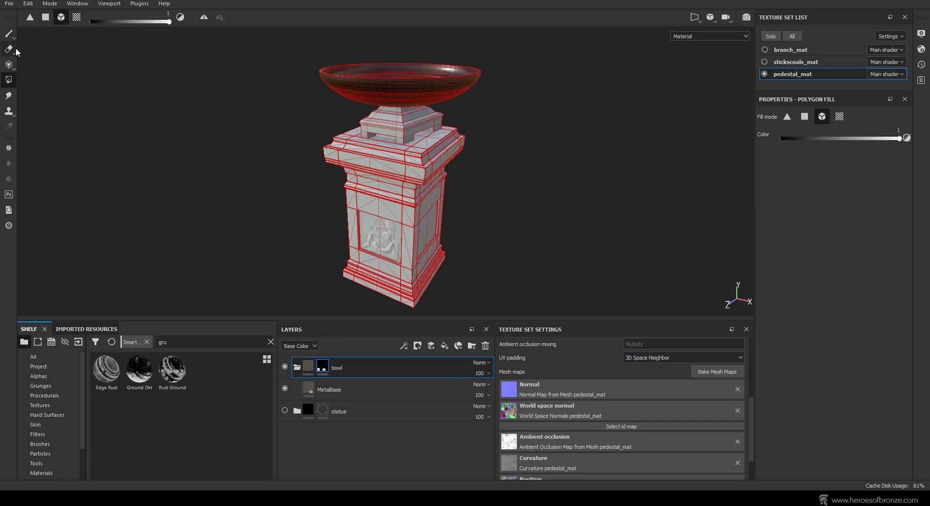
click(9, 33)
Add a fill layer above MetalBase inside the bowl folder and name it Dirt
alt+middle_drag(518, 114, 510, 203)
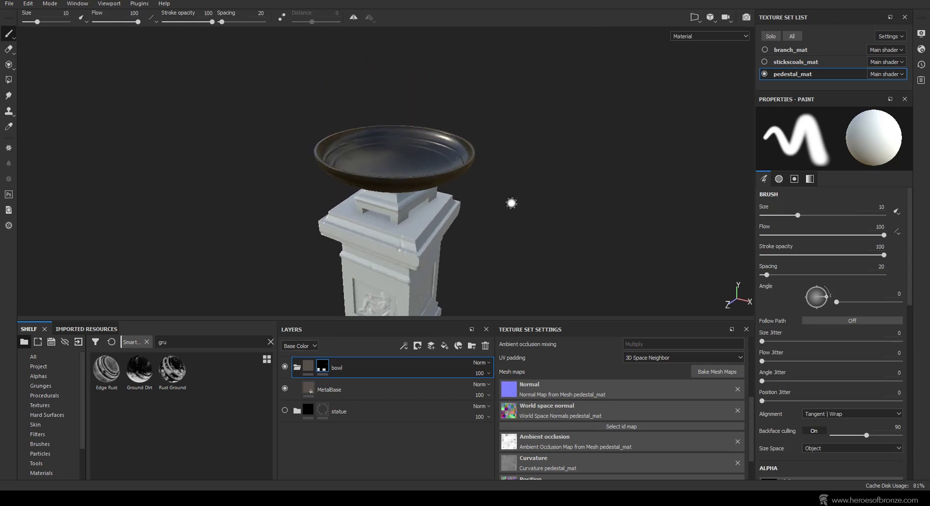
scroll(510, 202, up, 3)
alt+middle_drag(471, 141, 534, 237)
scroll(494, 222, up, 2)
scroll(540, 249, down, 2)
shift+right_drag(508, 163, 472, 168)
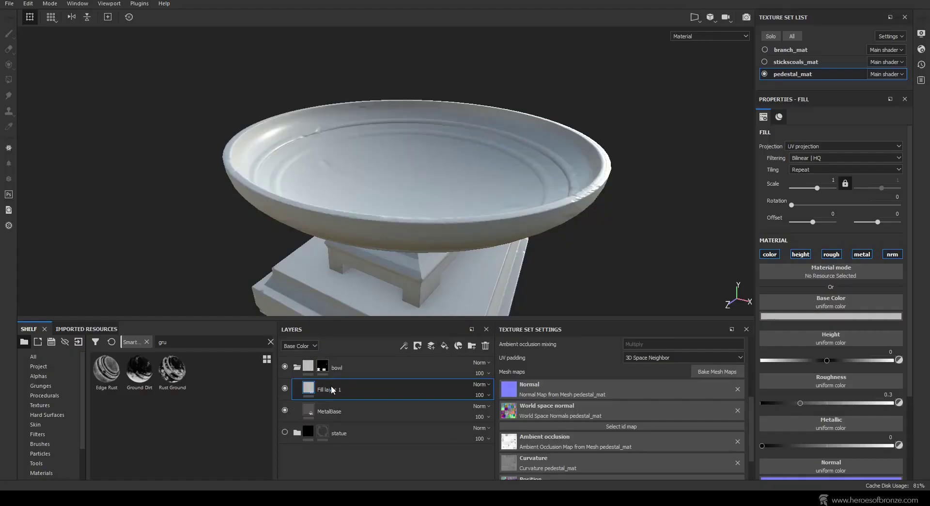
double_click(333, 390)
text(Dirt)
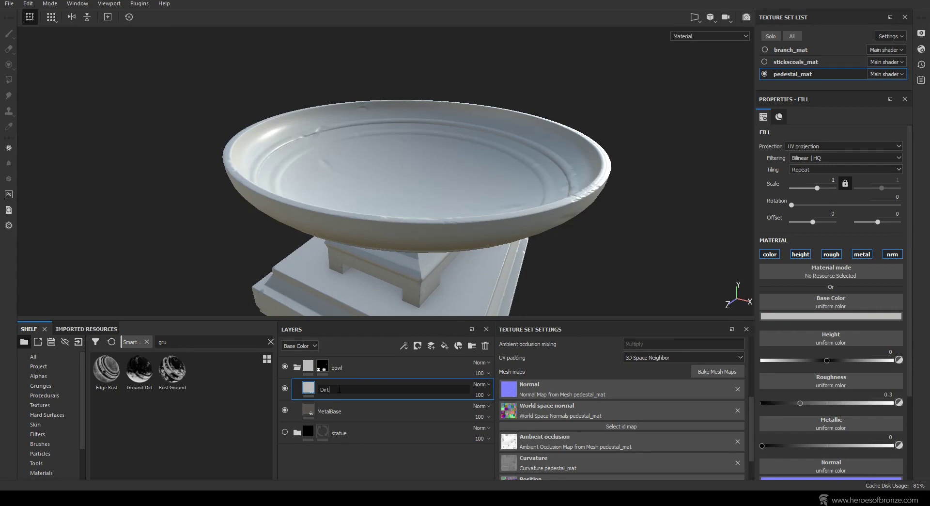
key(Return)
Set the Dirt layer's base color to a nearly black blue
click(799, 316)
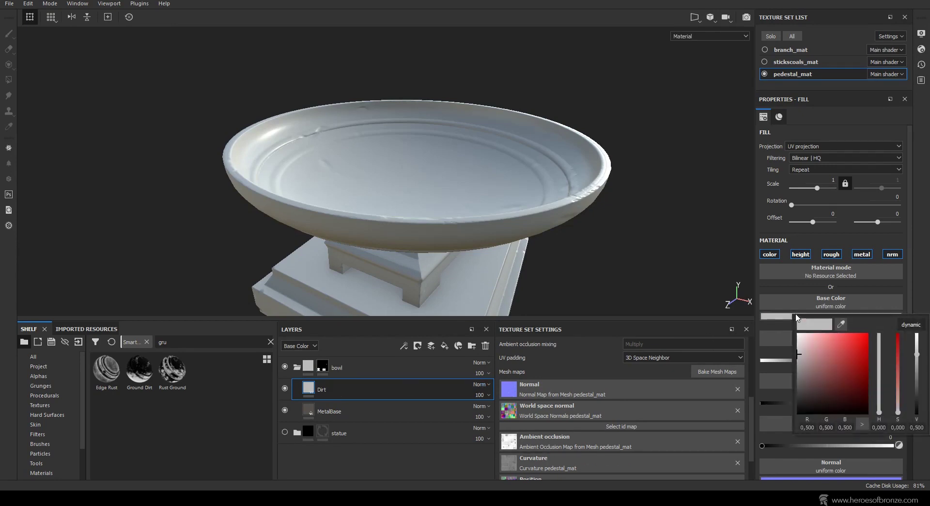
click(810, 397)
drag(810, 400, 812, 403)
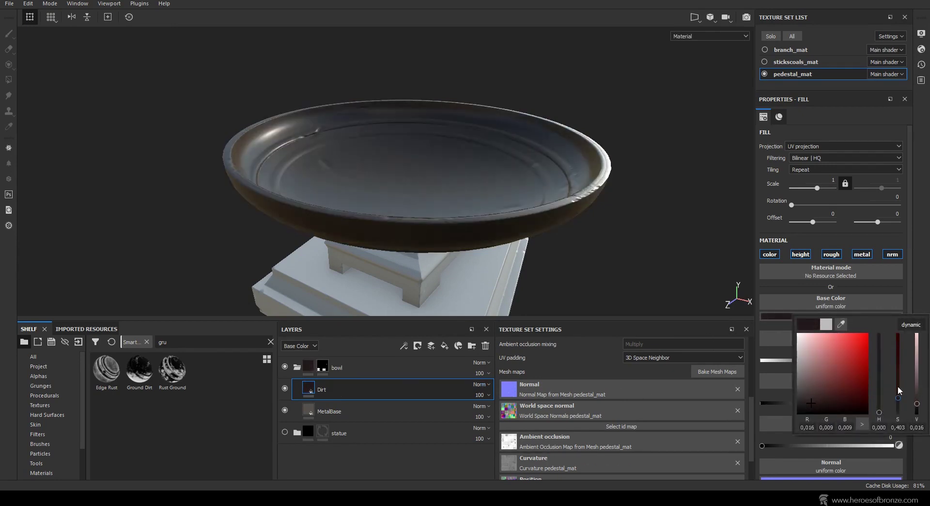
click(879, 363)
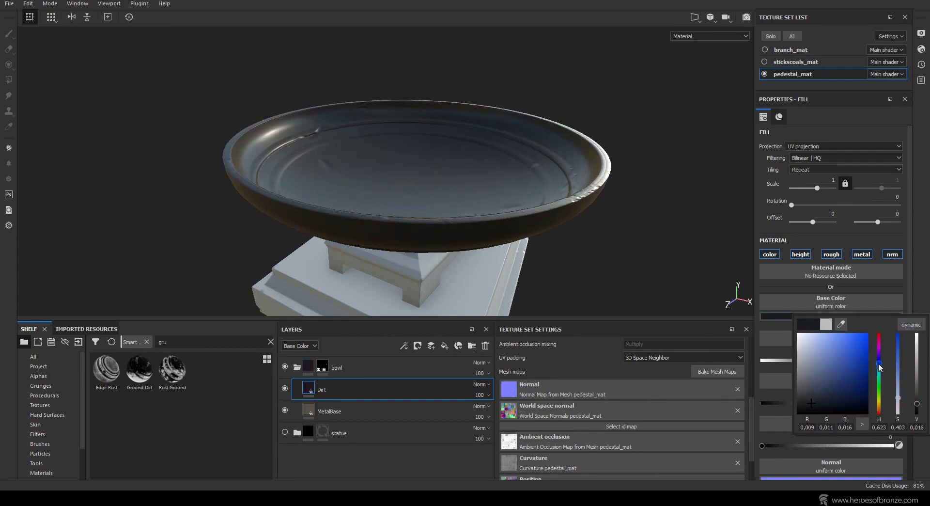
click(807, 408)
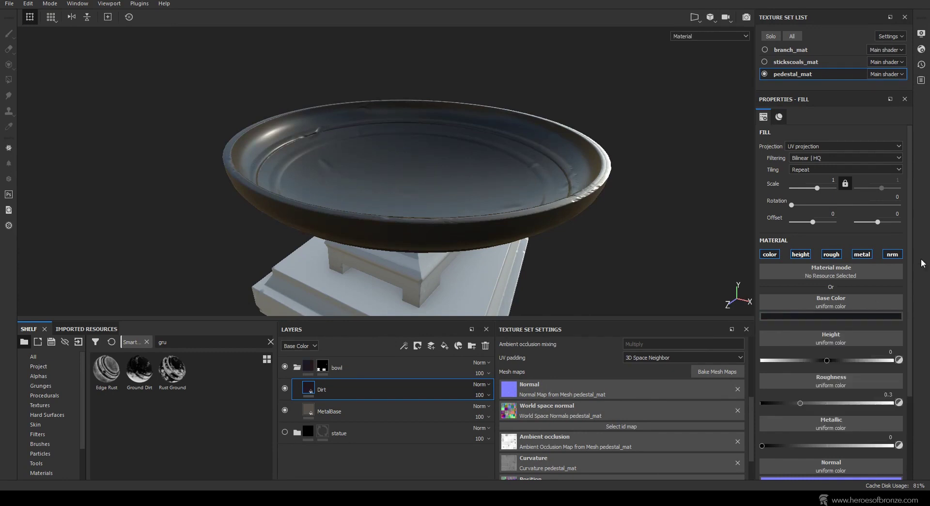
Turn off the Dirt layer's height channel and set its UV scale to 3, roughness to 1 and metallic to 1
click(803, 254)
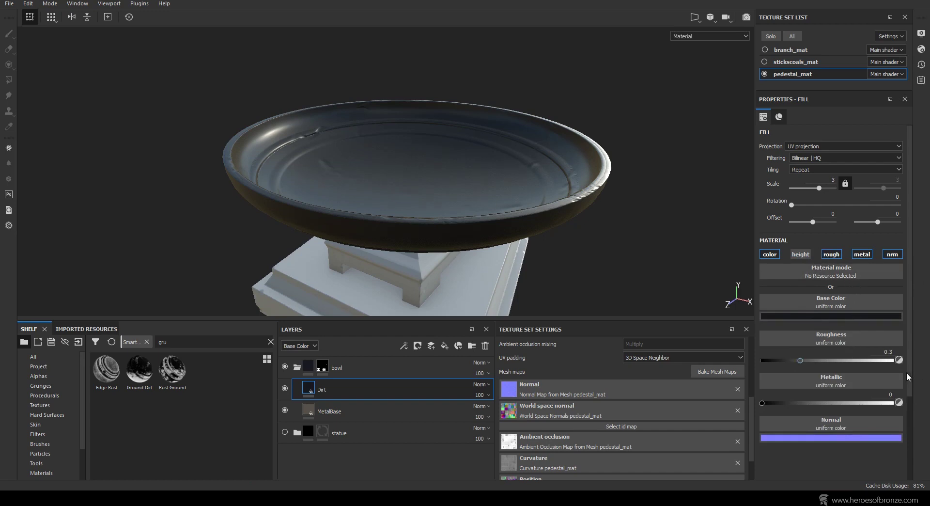
click(883, 351)
text(1)
key(Return)
click(890, 394)
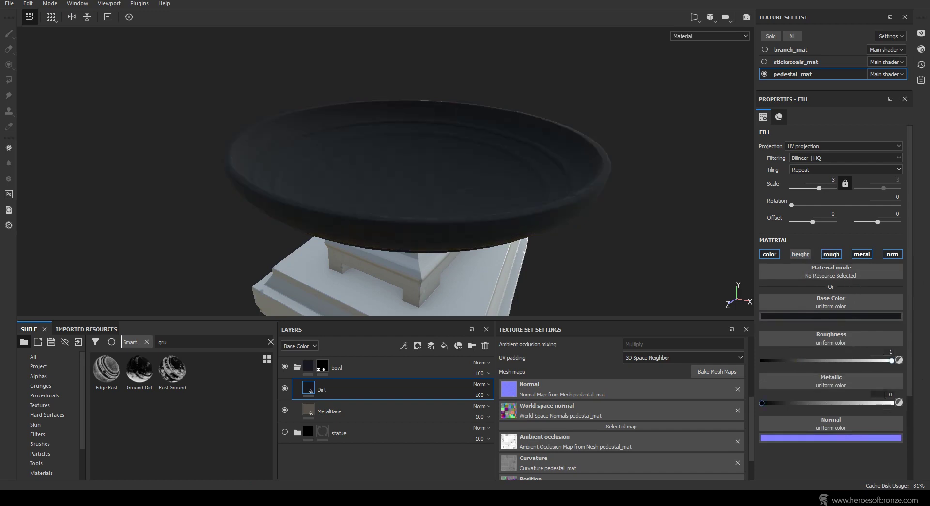
text(1)
key(Return)
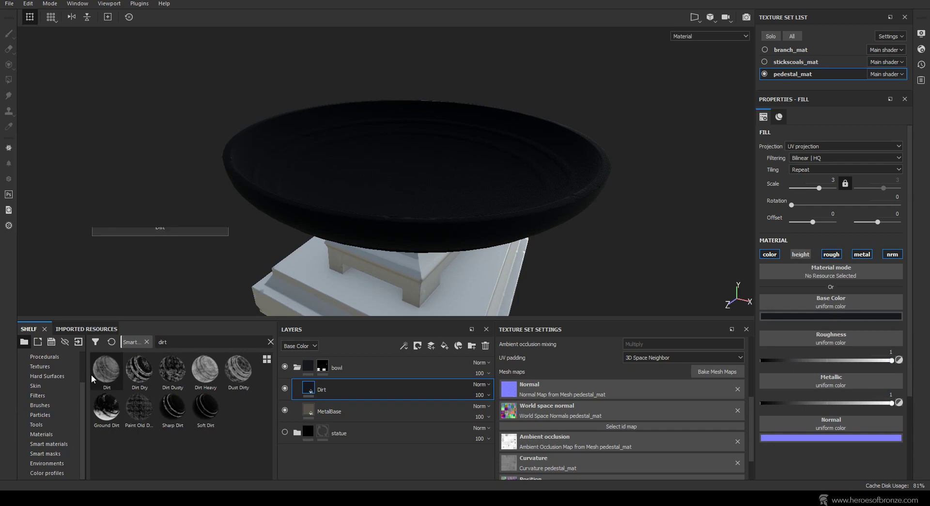
Add a black mask to the Dirt layer and apply the Dirt generator to it
click(415, 346)
click(438, 368)
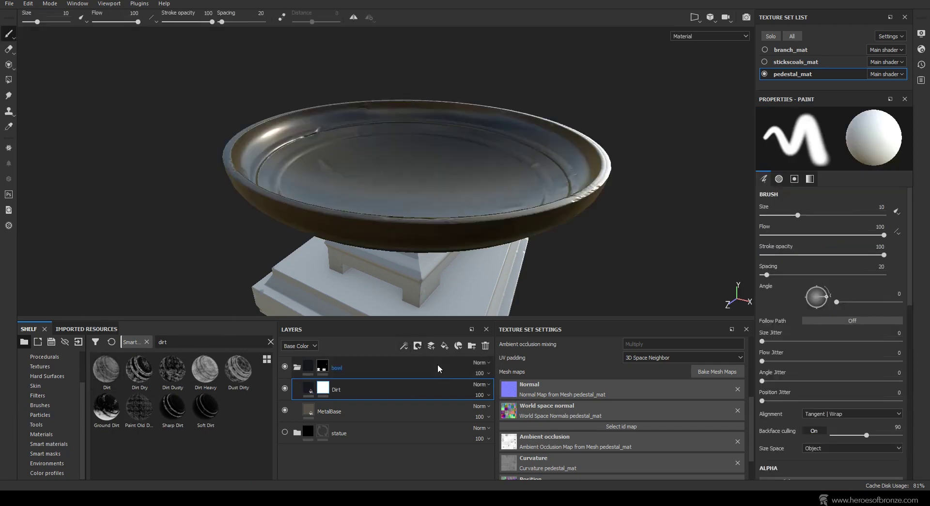
click(404, 345)
click(422, 359)
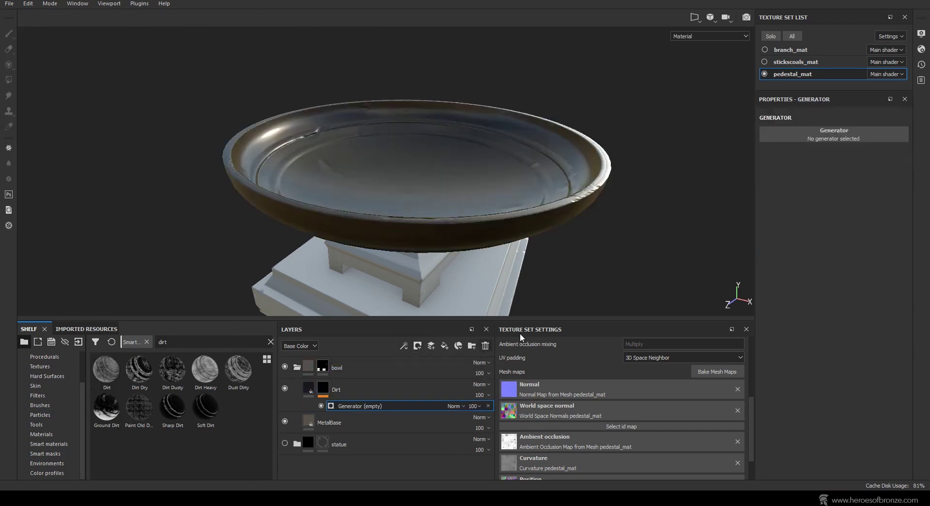
click(845, 138)
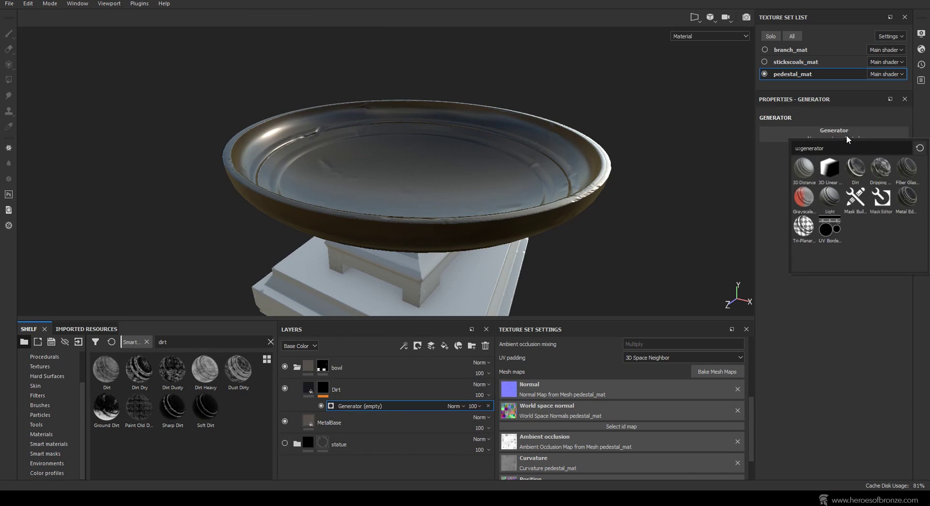
click(854, 167)
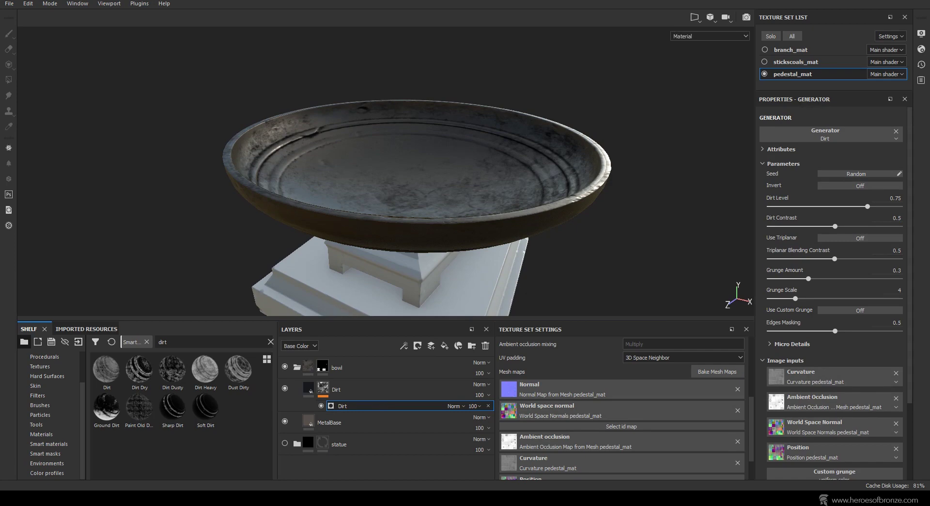
Set the Dirt generator's Dirt Level to 0.7 and Dirt Contrast to 0
scroll(833, 290, down, 4)
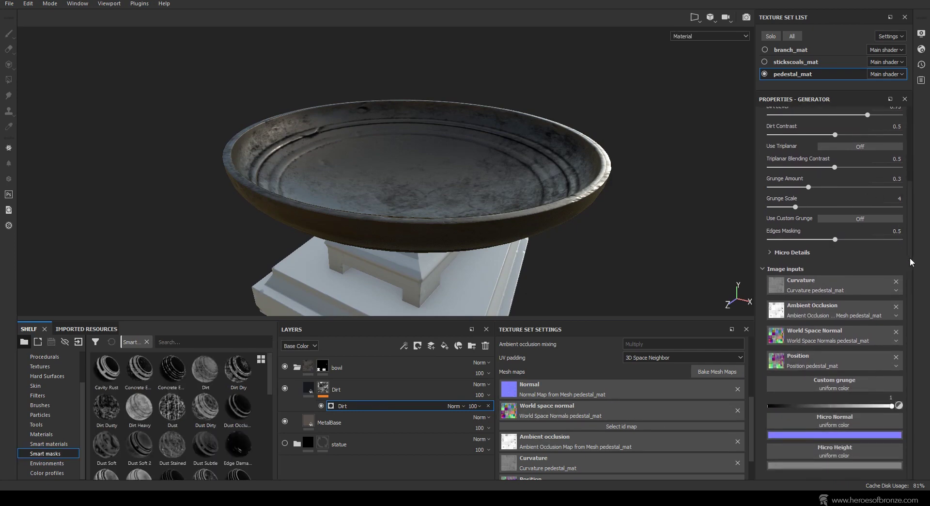
scroll(906, 271, up, 4)
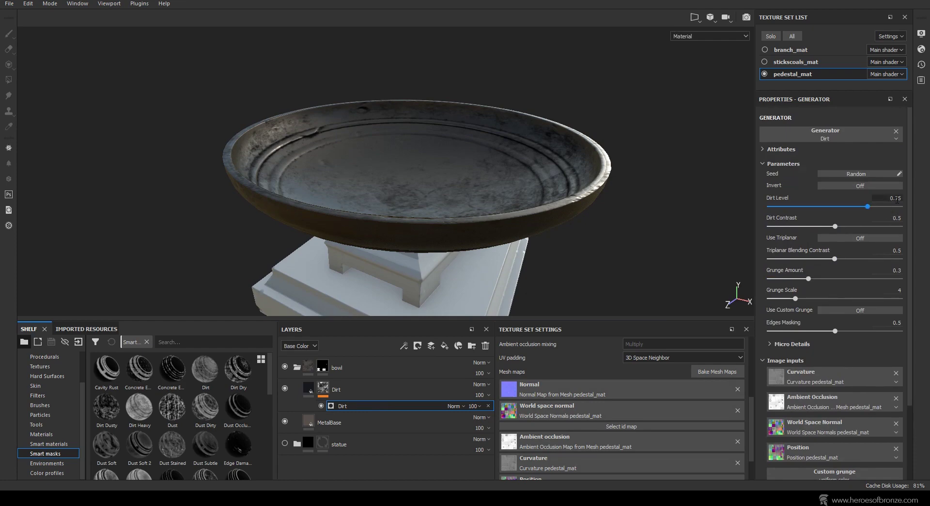
drag(898, 206, 862, 206)
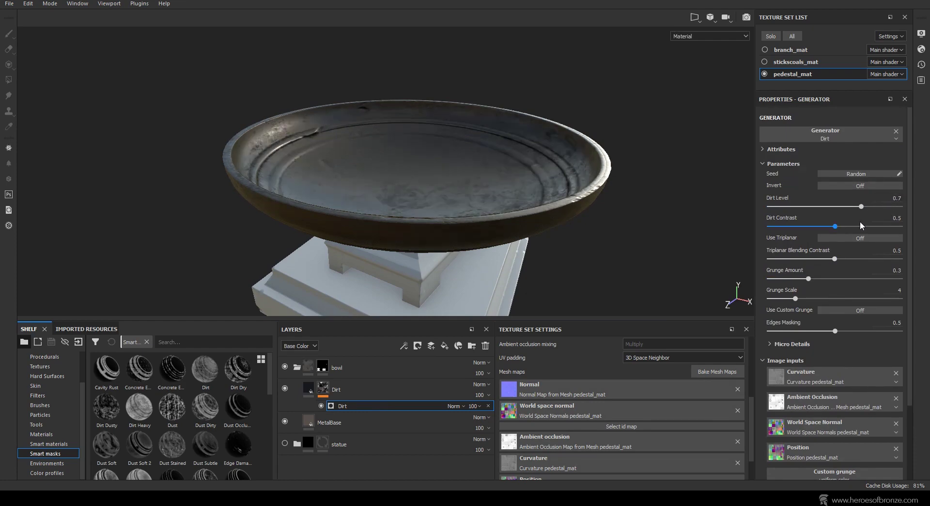
click(895, 217)
text(0)
key(Return)
Set the Dirt generator's Triplanar Blending Contrast to 0.1, Grunge Amount to 0.5 and Grunge Scale to 6
scroll(896, 254, down, 4)
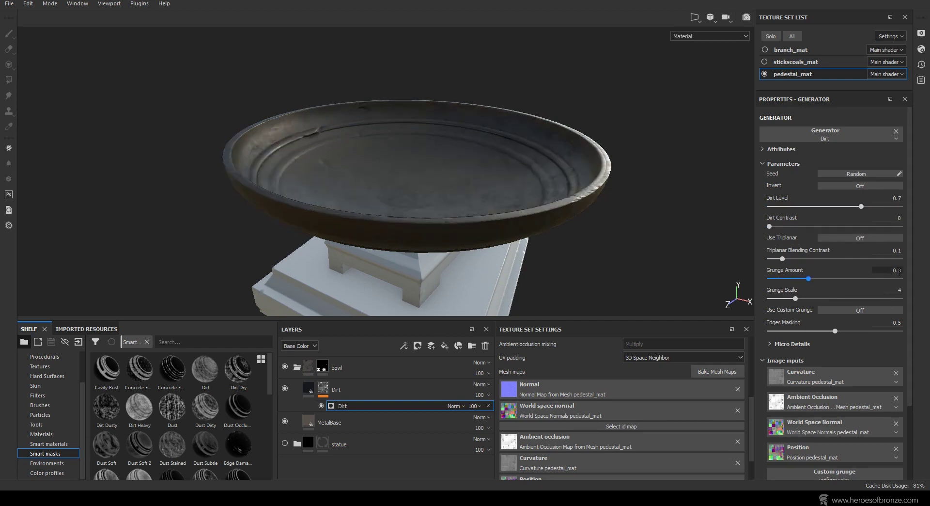
text(0.5)
key(Return)
click(896, 289)
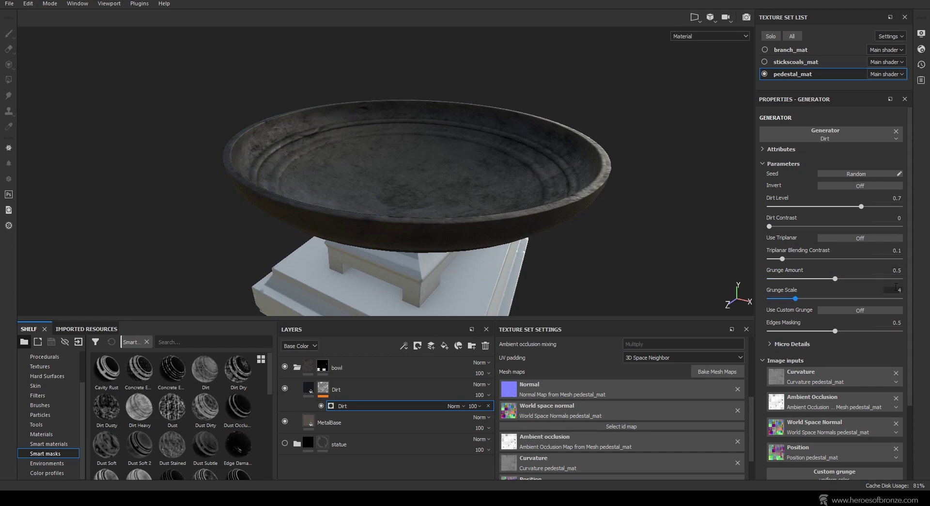
text(6)
key(Return)
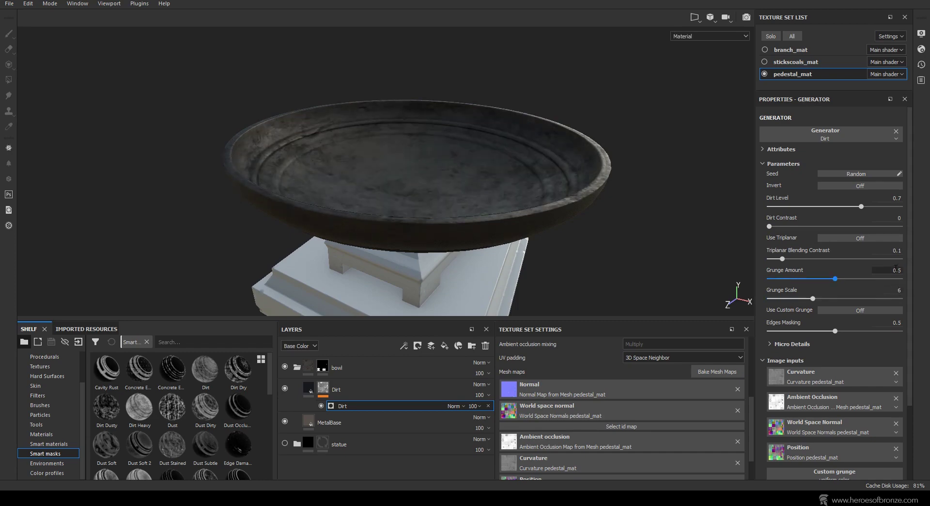
Add a Levels effect to the Dirt layer's mask, setting its input white point to 0.898 and midpoint to 1.412
click(403, 346)
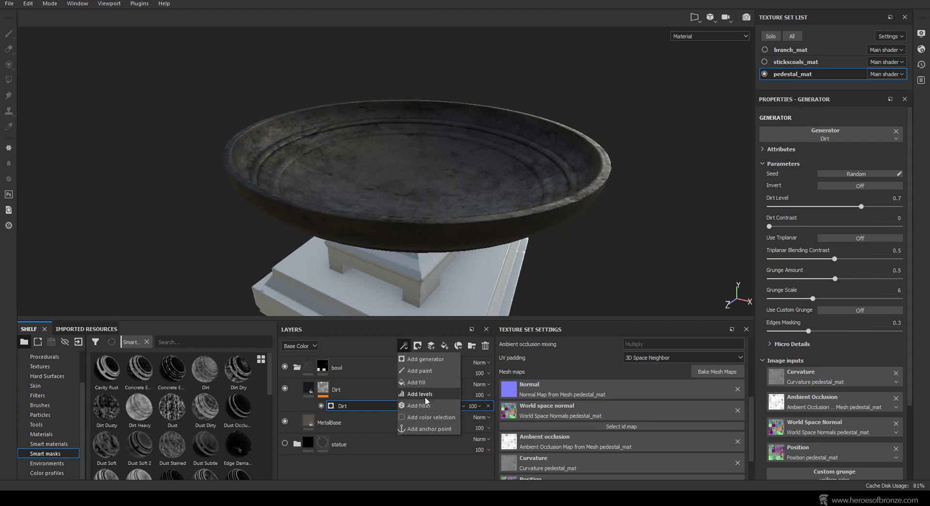
click(424, 395)
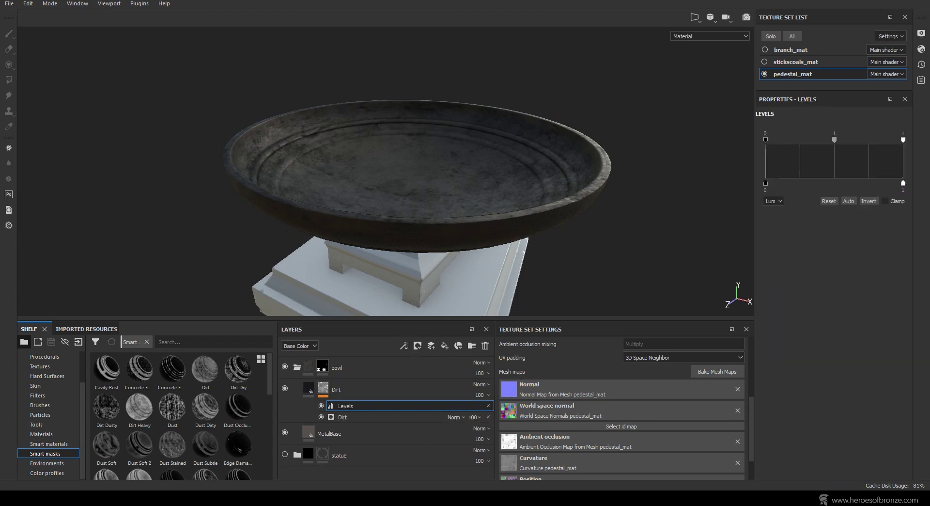
drag(835, 139, 801, 140)
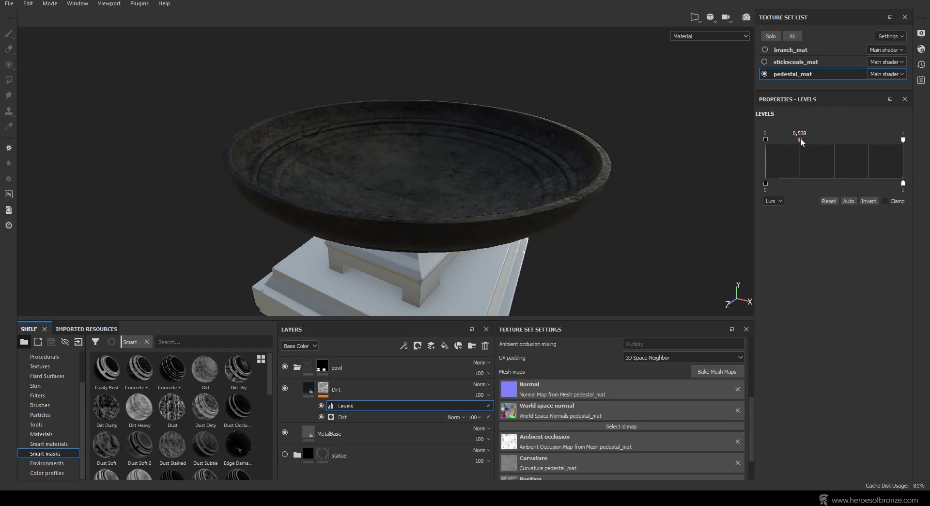
mouse_move(903, 140)
mouse_down()
mouse_move(832, 144)
mouse_move(889, 140)
mouse_up()
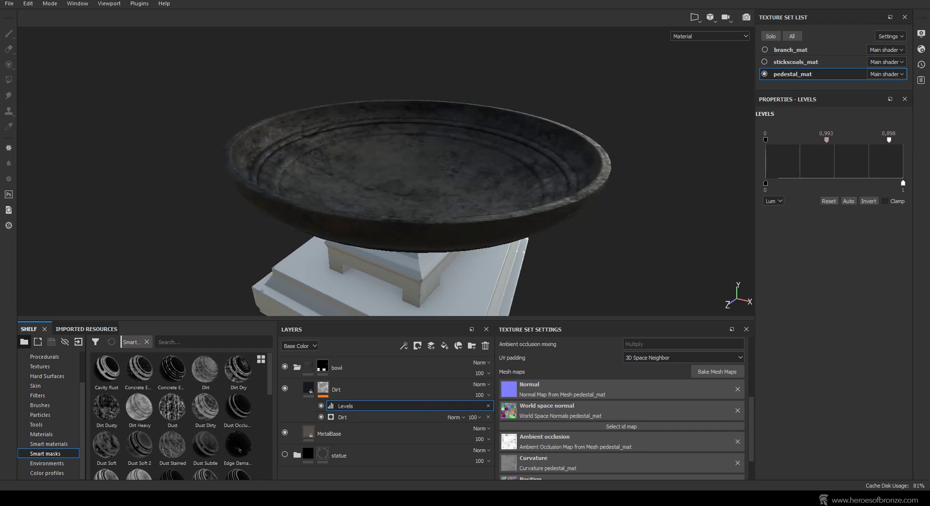
drag(827, 140, 829, 141)
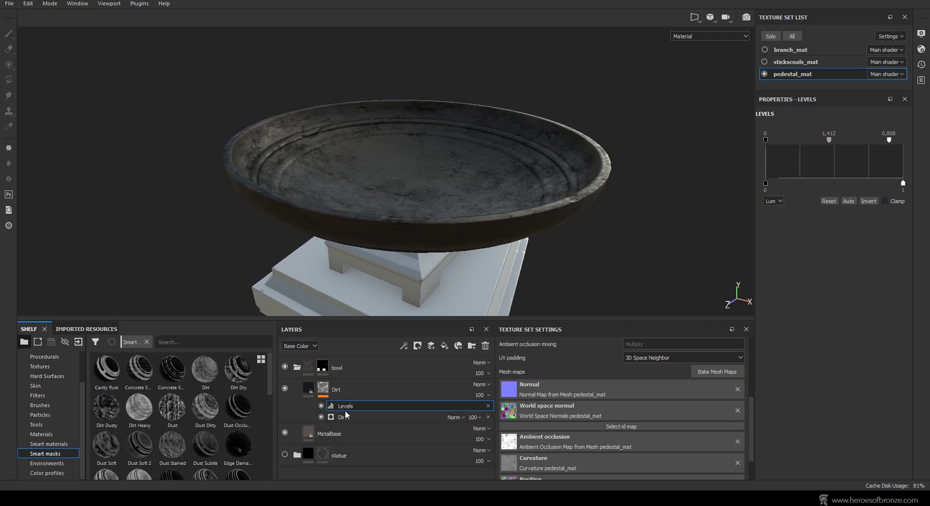
Turn on Use Triplanar in the Dirt layer's Dirt generator
click(364, 417)
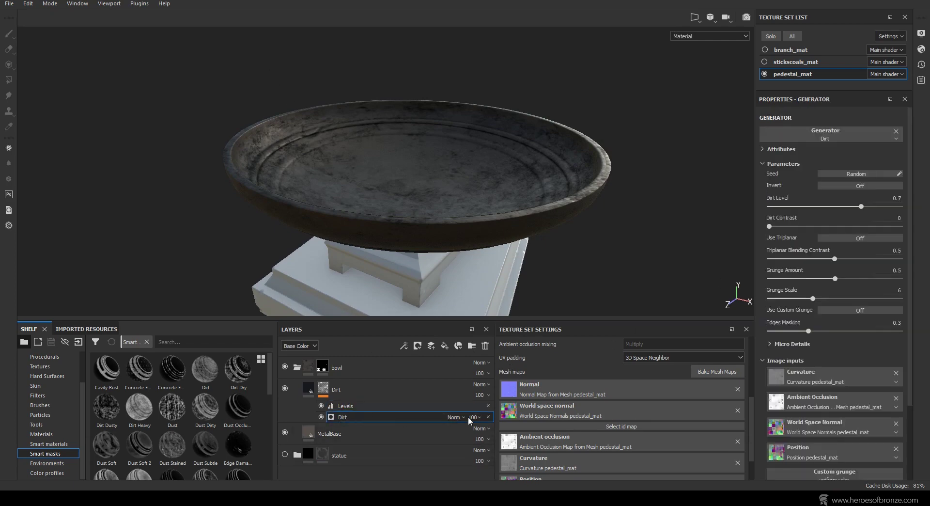
click(862, 237)
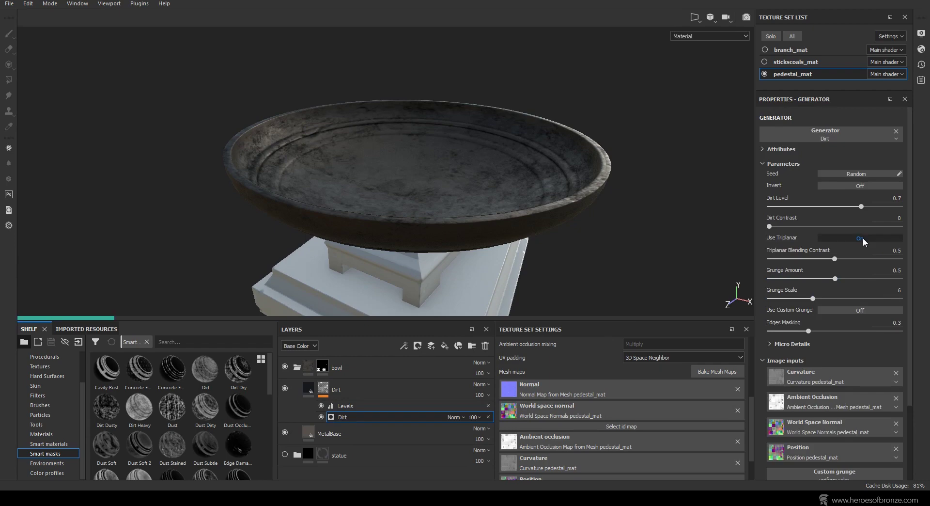
scroll(526, 192, up, 3)
scroll(524, 193, down, 4)
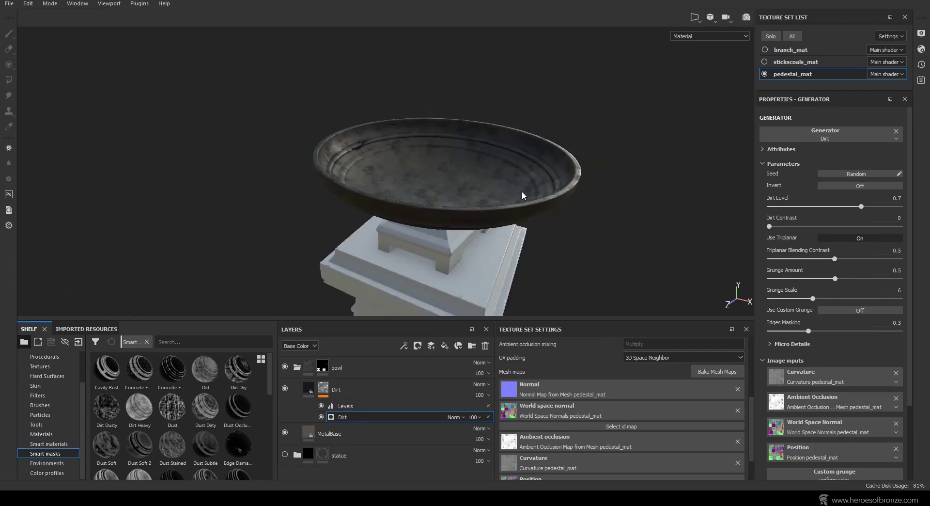
Examine the triplanar dirt across the bowl's interior, rim and outer side from several angles
scroll(523, 192, up, 2)
alt+drag(561, 238, 547, 188)
mouse_move(548, 192)
shift+right_down()
mouse_move(426, 194)
mouse_move(523, 216)
shift+right_up()
alt+drag(523, 215, 484, 197)
alt+middle_drag(483, 194, 490, 253)
scroll(489, 252, down, 3)
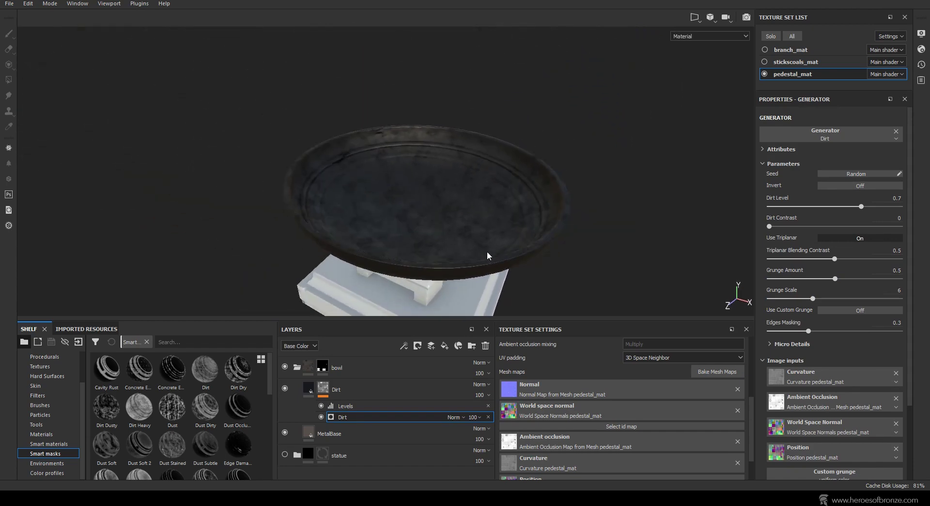
alt+drag(487, 252, 486, 243)
alt+middle_drag(486, 243, 470, 220)
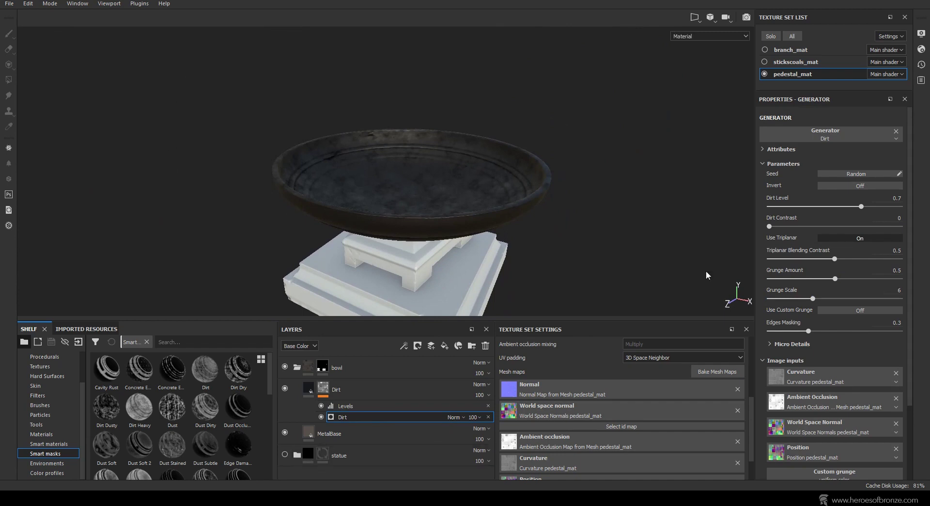
Set the Dirt generator's Triplanar Blending Contrast to 0.89 and Grunge Scale to 4
click(809, 259)
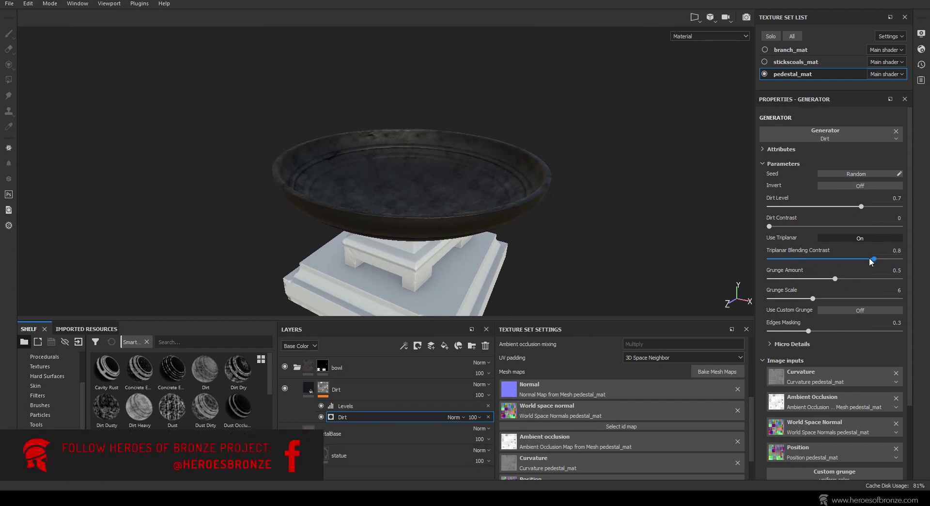
drag(872, 260, 728, 261)
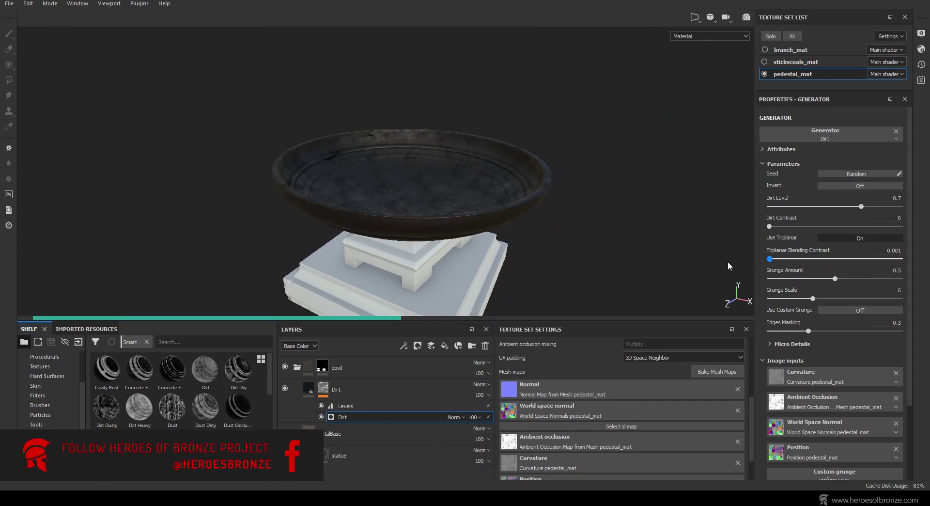
click(885, 258)
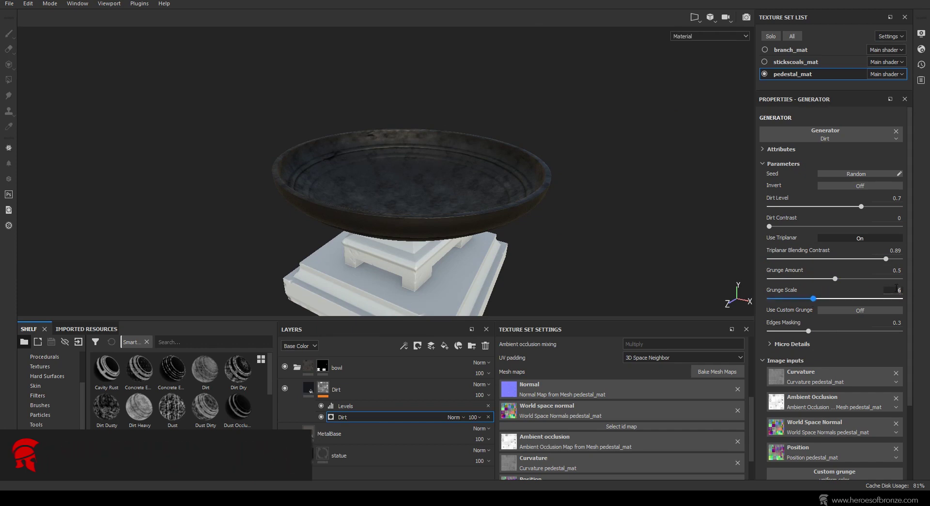
text(4)
key(Return)
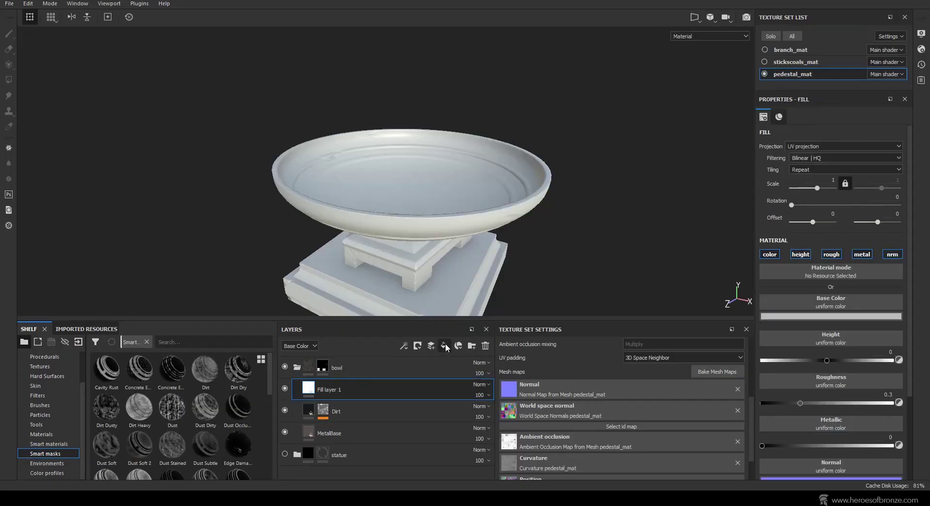
Give the new fill layer above Dirt a near-black blue base color of about R 0.004, G 0.005, B 0.008
click(770, 317)
click(865, 362)
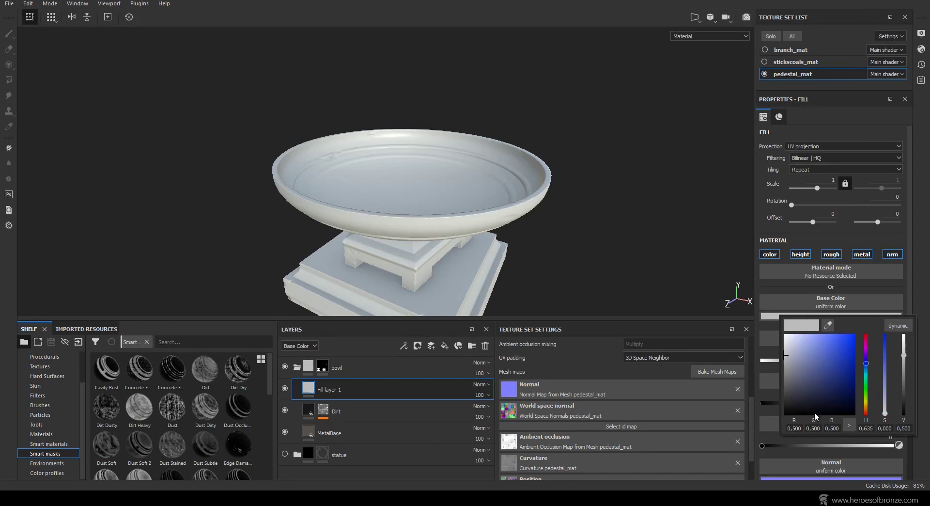
drag(815, 412, 800, 408)
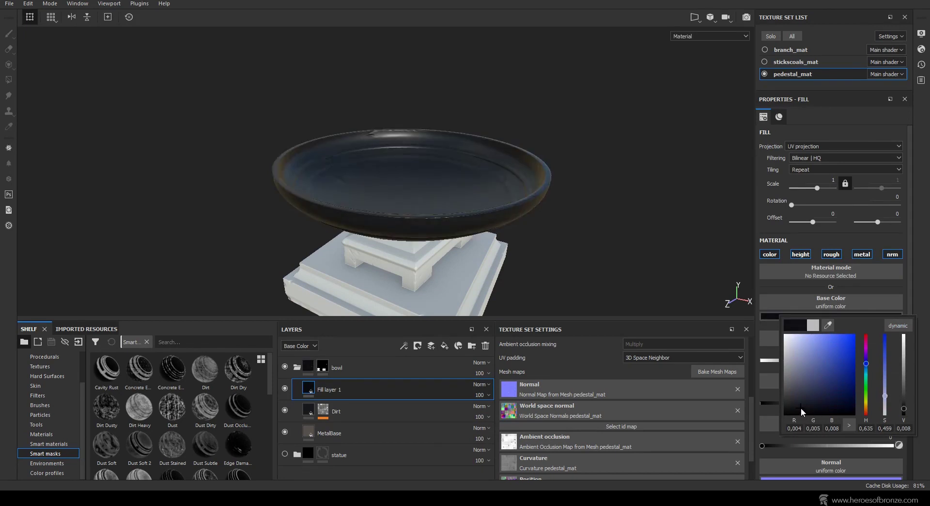
Set the new fill layer's UV scale to 3 and its roughness to 0.64
click(926, 251)
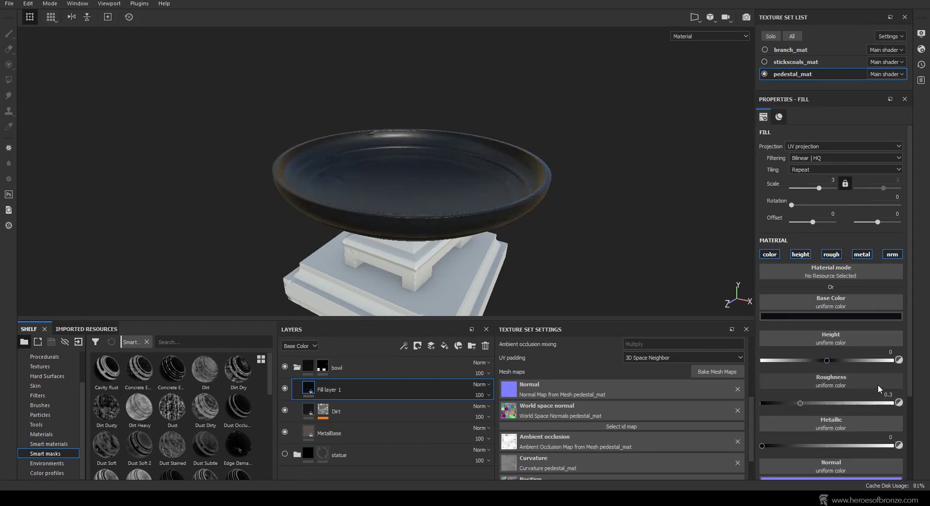
click(884, 395)
key(BackSpace)
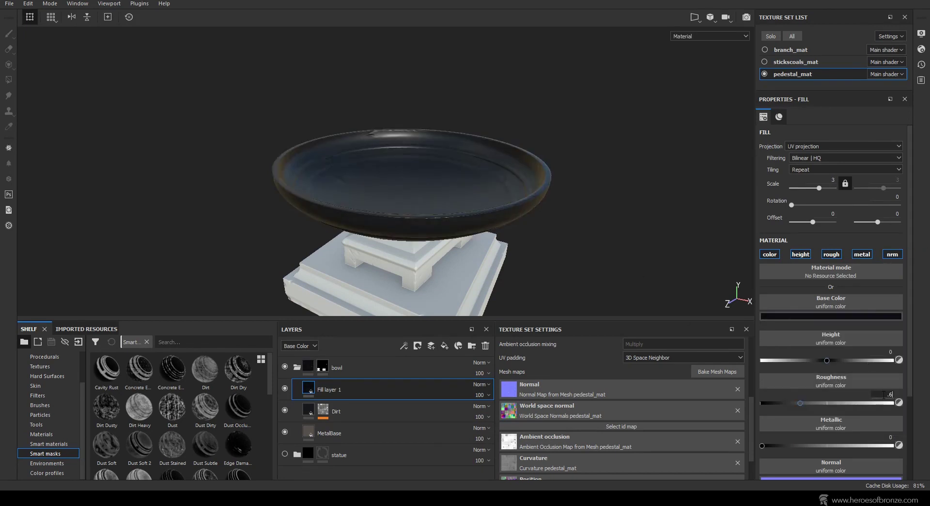
text(64)
key(Return)
Rename the new fill layer as Dirt2
double_click(329, 389)
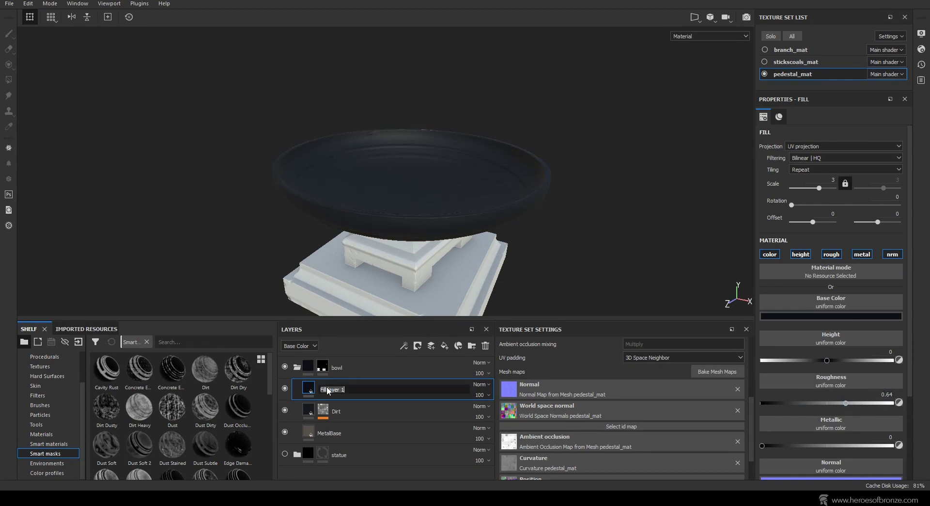
text(Dirt)
key(Return)
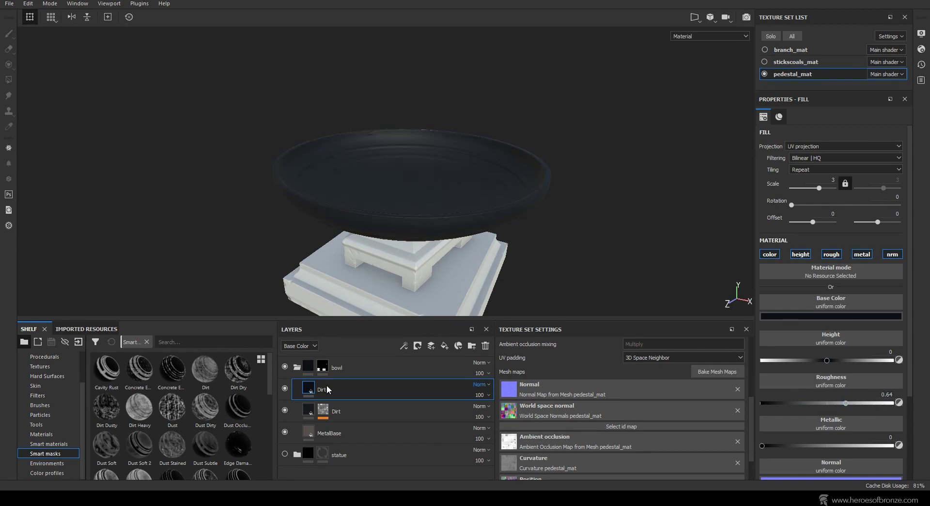
double_click(329, 389)
text(Dirt2)
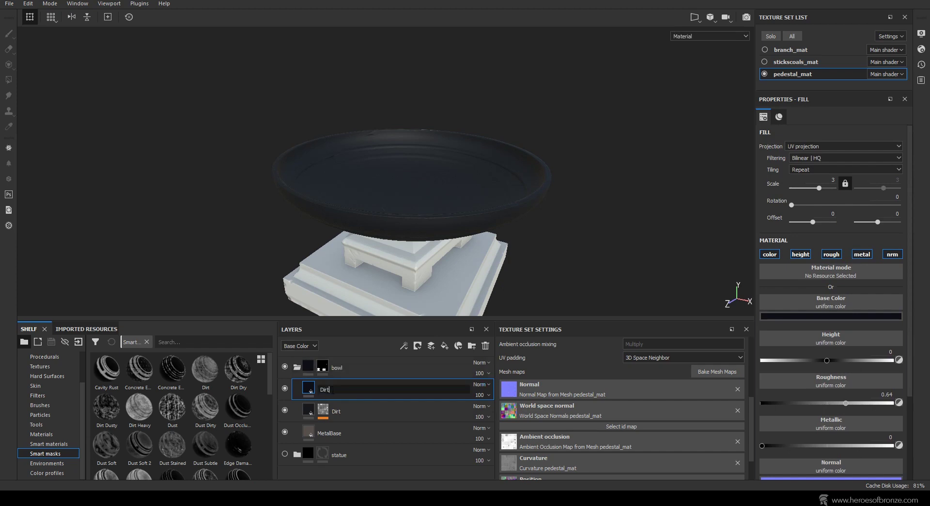
key(Return)
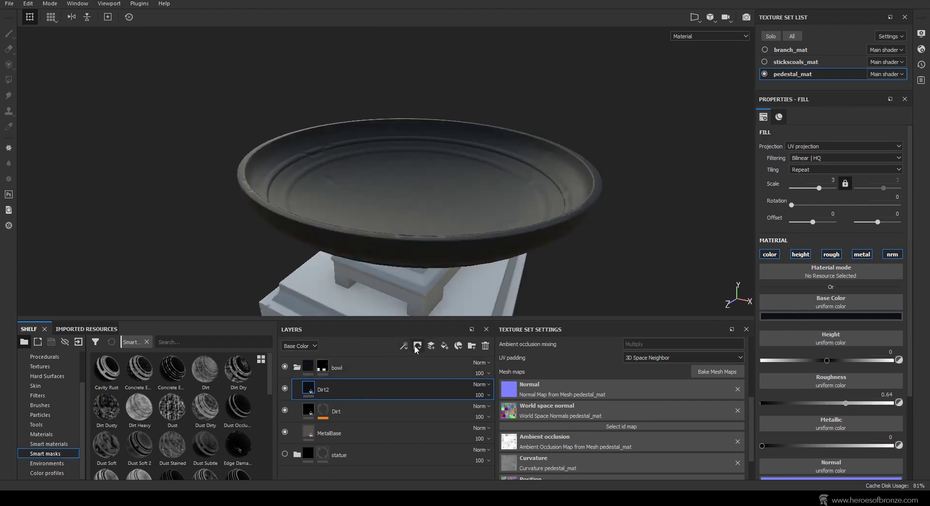
Add a white mask to the Dirt2 layer and apply the Mask Editor generator to it
click(418, 346)
click(426, 362)
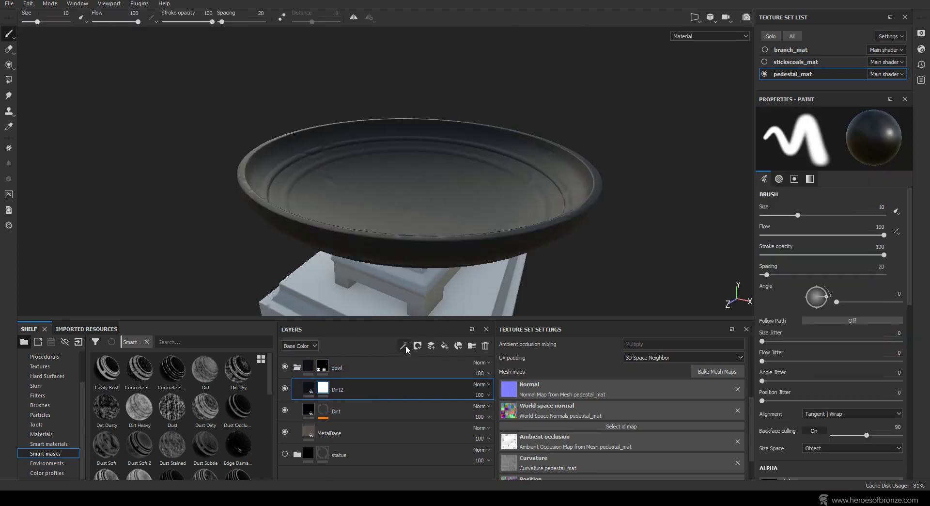
click(406, 345)
click(419, 360)
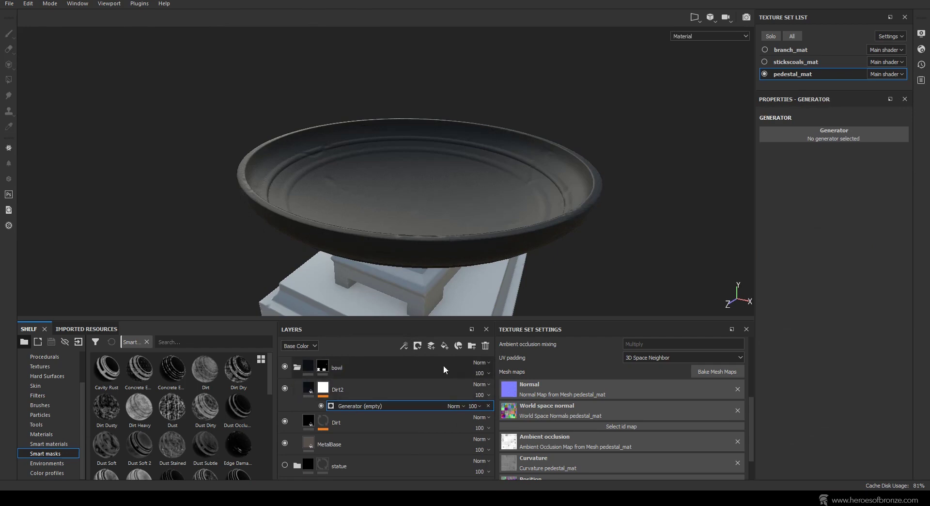
click(829, 135)
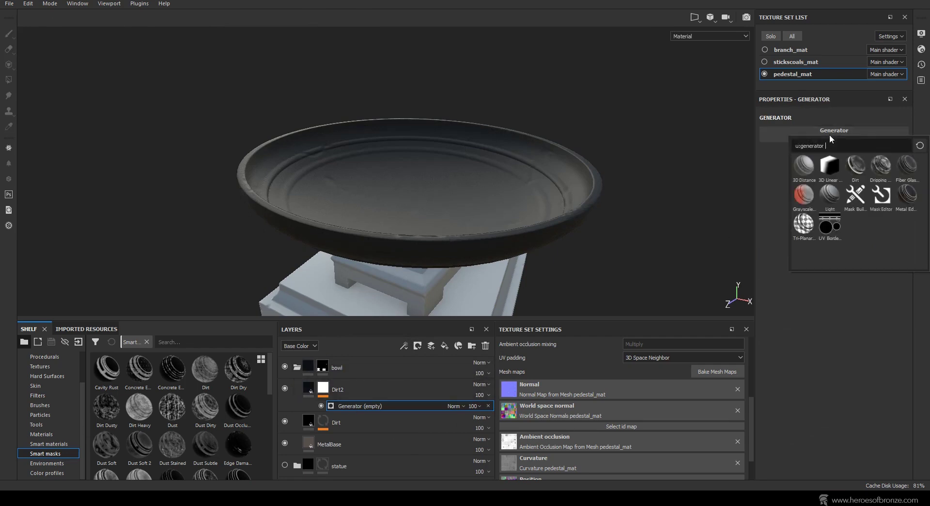
click(882, 196)
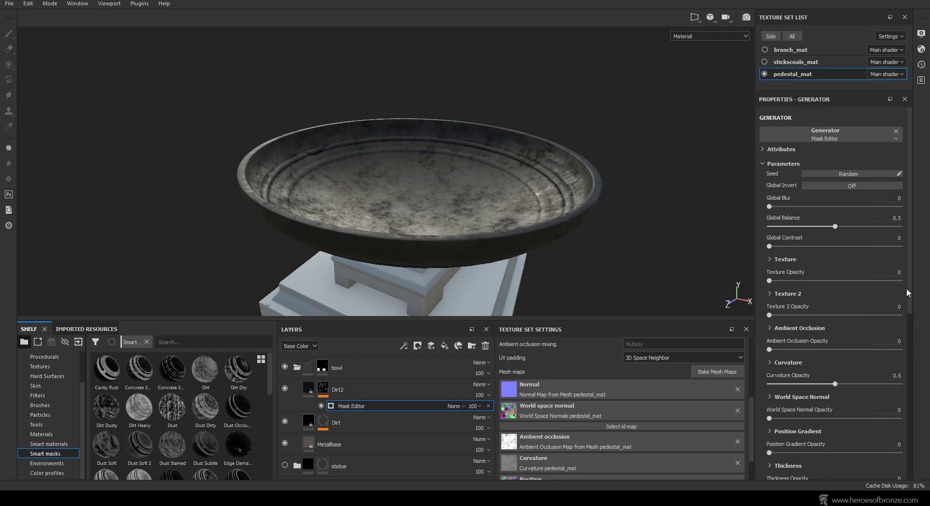
Assign Grunge Rust Fine as the Texture image input of the Mask Editor generator
scroll(909, 293, down, 6)
click(844, 246)
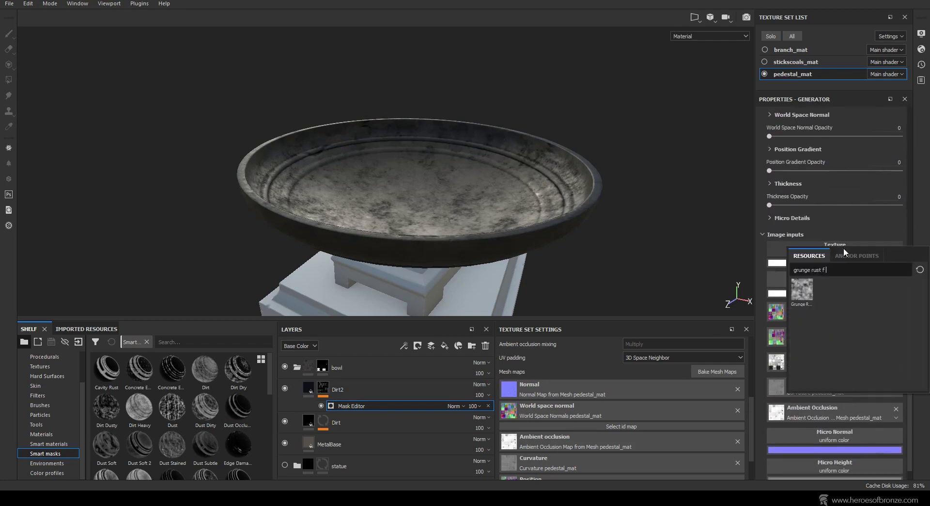
click(806, 294)
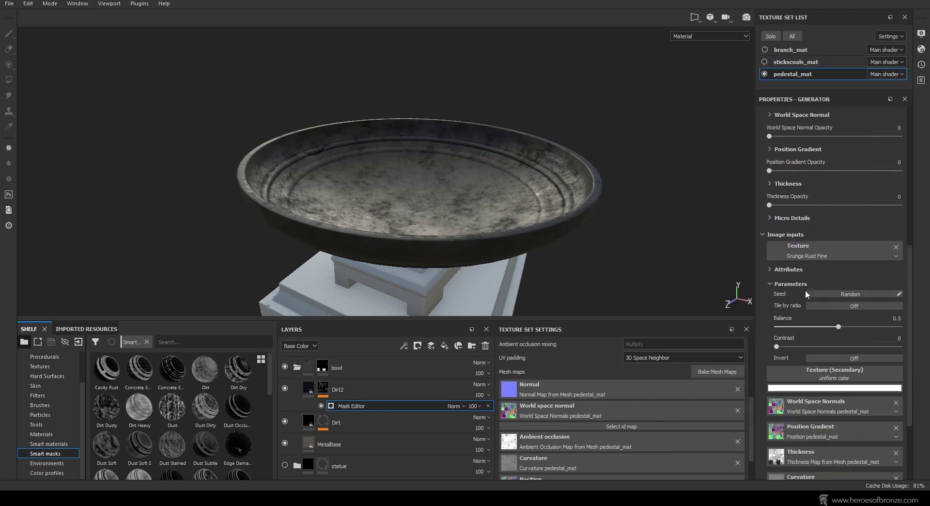
drag(910, 266, 916, 137)
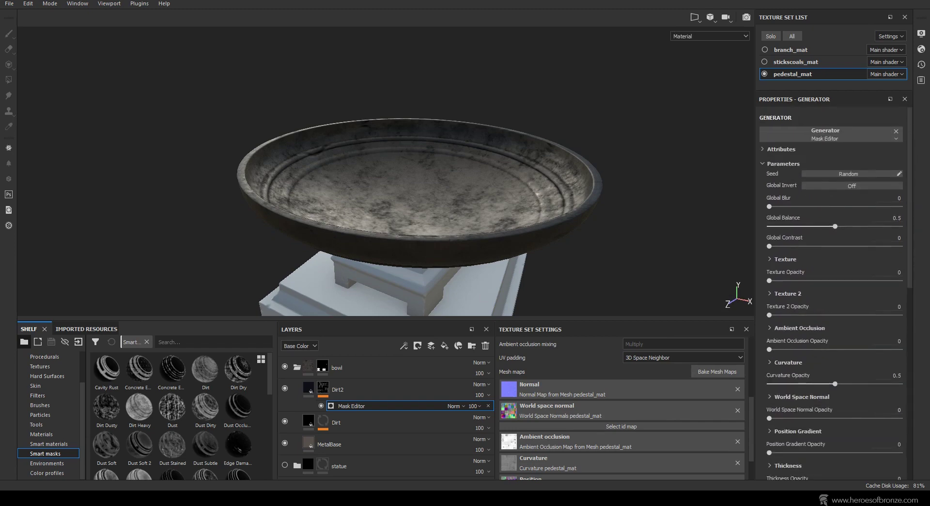
Set the Mask Editor's Global Balance to 0.27 and Texture Opacity to 0.1
click(884, 218)
text(0.27)
key(Return)
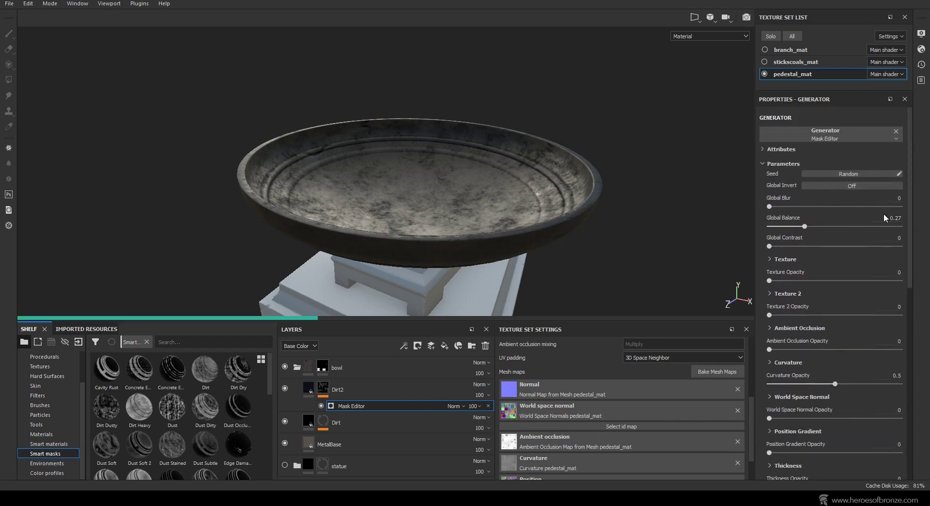
click(896, 270)
text(0.1)
key(Return)
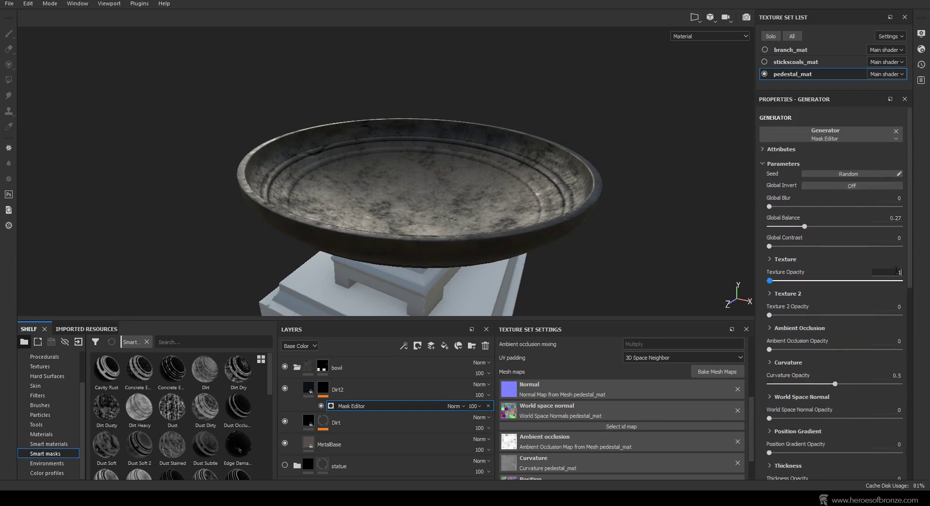
Set the Mask Editor's Ambient Occlusion Opacity to 0.7 and open its Curvature Opacity for editing
click(892, 341)
text(.7)
key(Return)
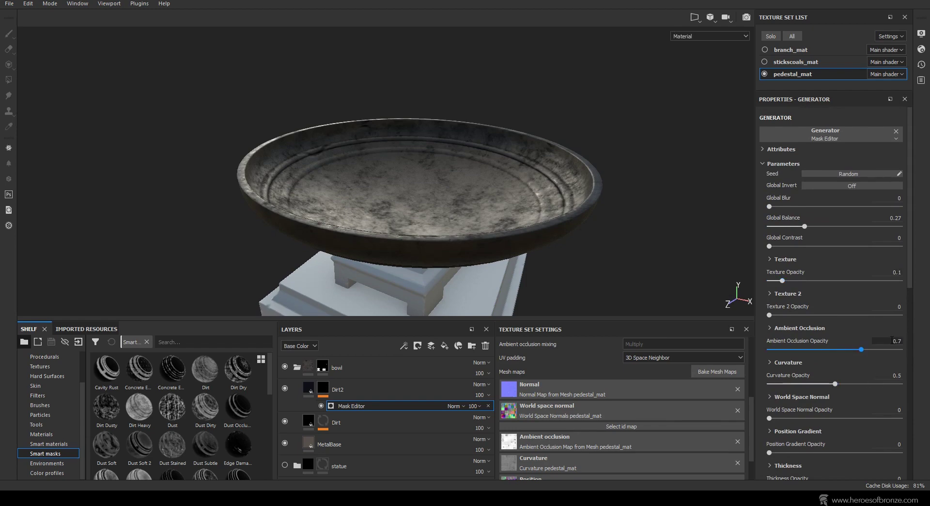
click(896, 374)
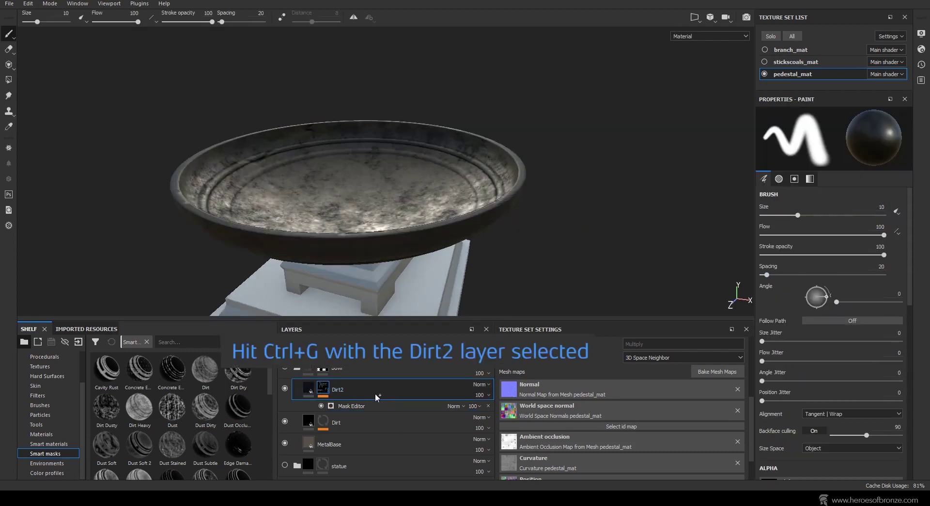
Group the Dirt2 layer into its own folder and name the folder Dirt2mask
key(ctrl+g)
double_click(341, 389)
text(D)
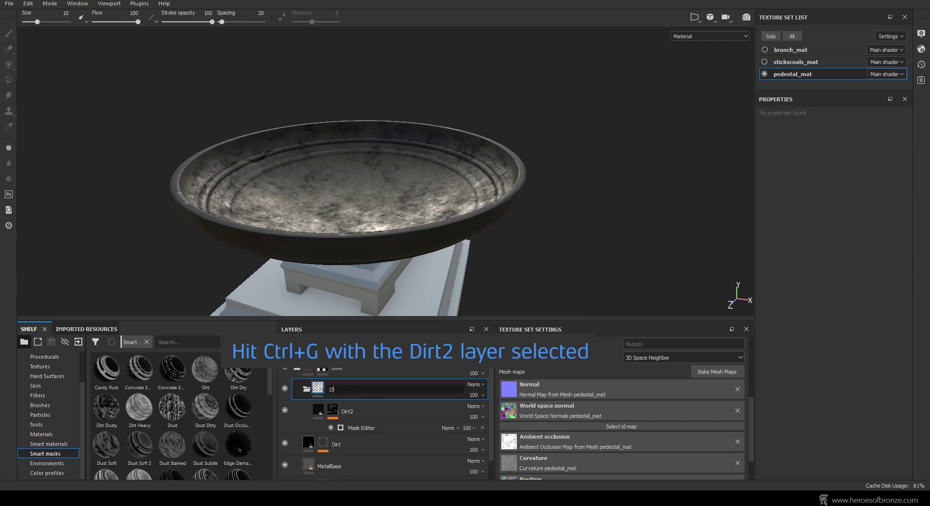
text(irt2mask)
key(Return)
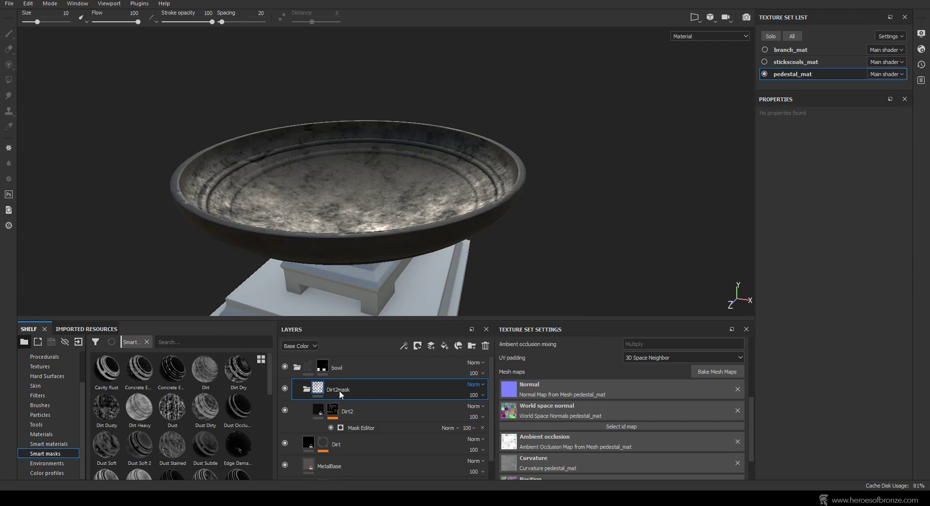
Add a white mask to the Dirt2mask folder and give the mask a fill effect
click(417, 346)
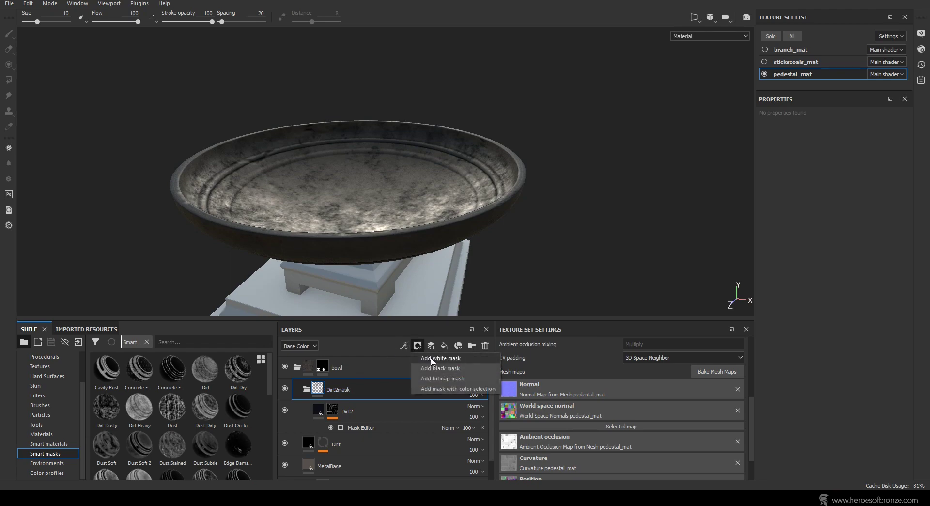
click(432, 359)
click(403, 345)
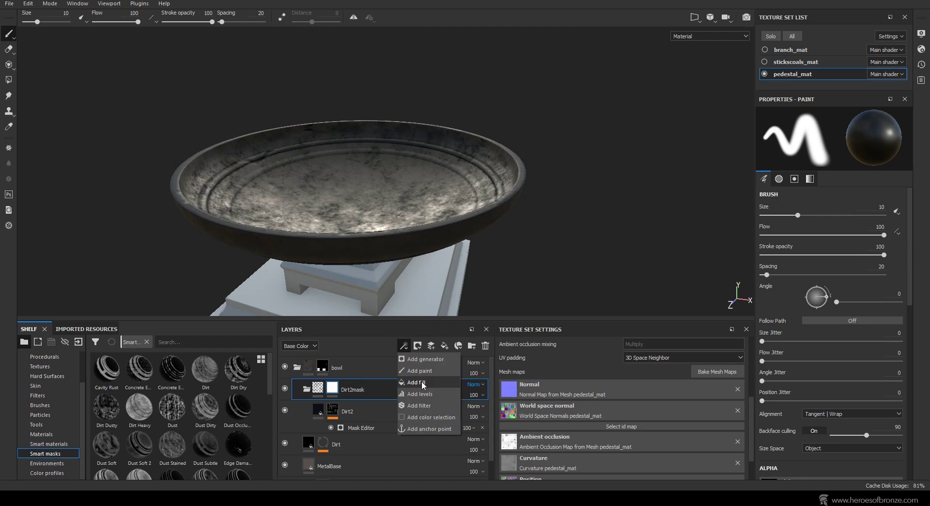
click(416, 383)
Assign Grunge Roughcast as the grayscale texture of the Dirt2mask folder's mask fill
click(804, 255)
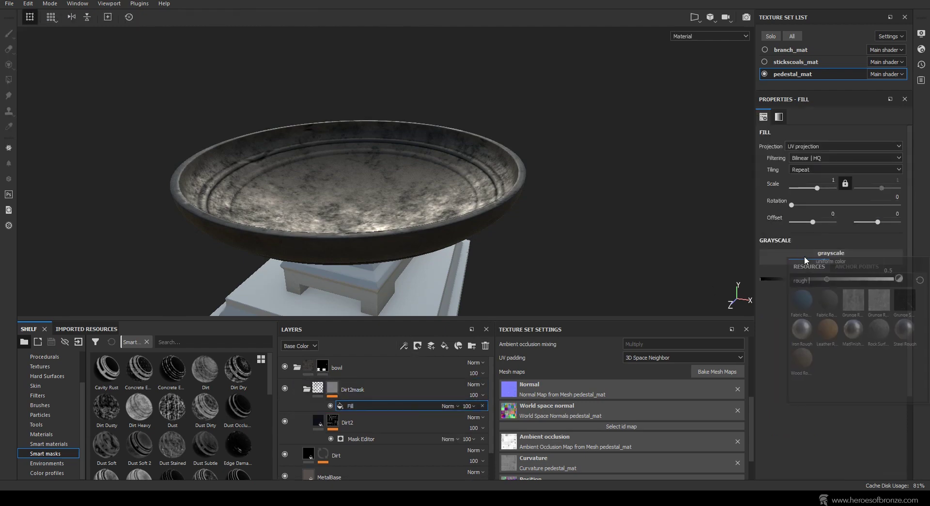
text(gruge )
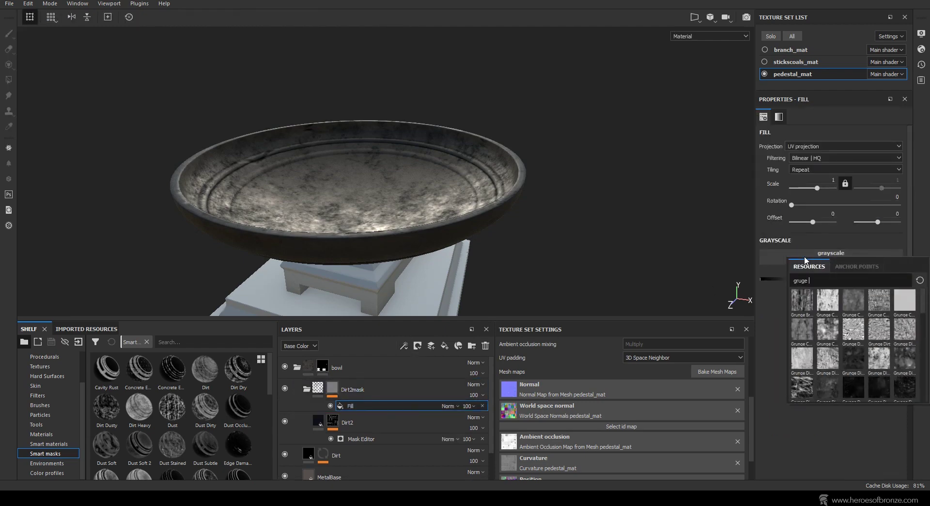
text(roughca)
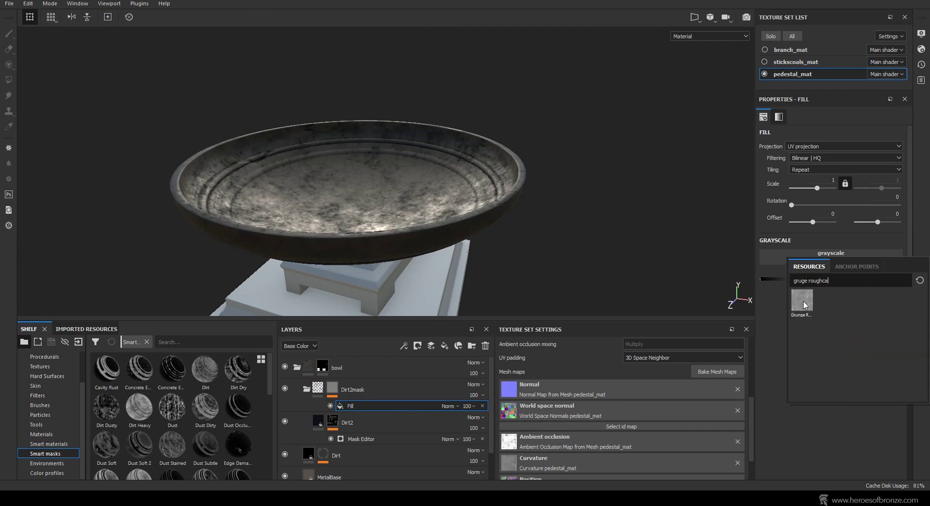
click(803, 301)
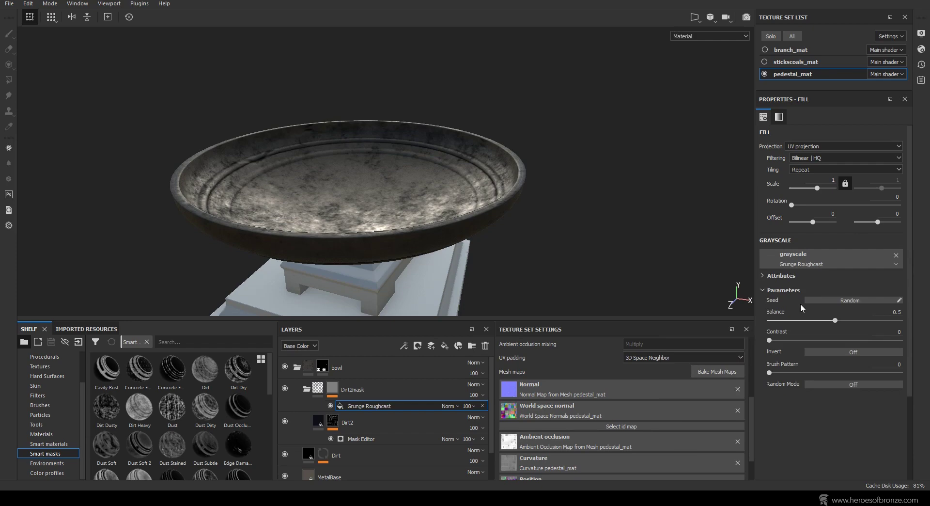
Compare the bowl's underside with the Grunge Roughcast fill hidden and shown, and set the fill's Balance to 0.3
alt+drag(610, 189, 560, 162)
click(330, 406)
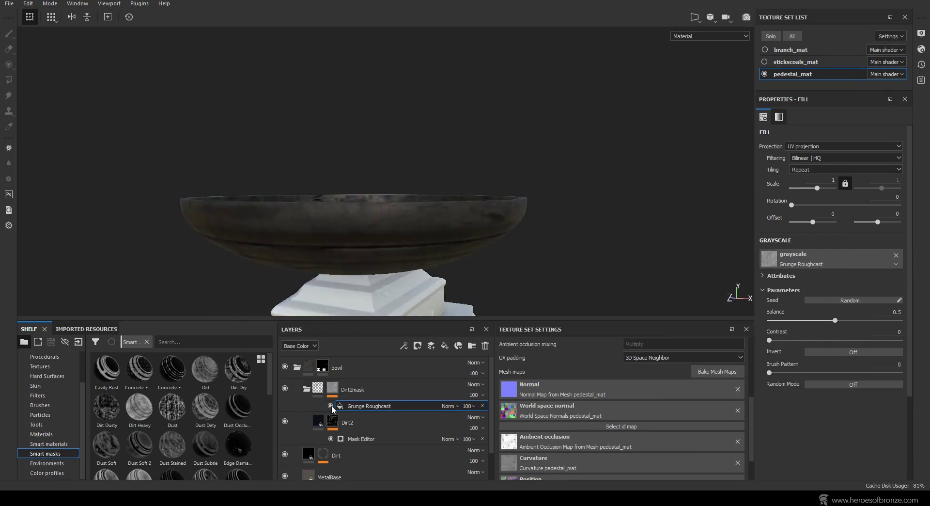
click(332, 405)
click(331, 406)
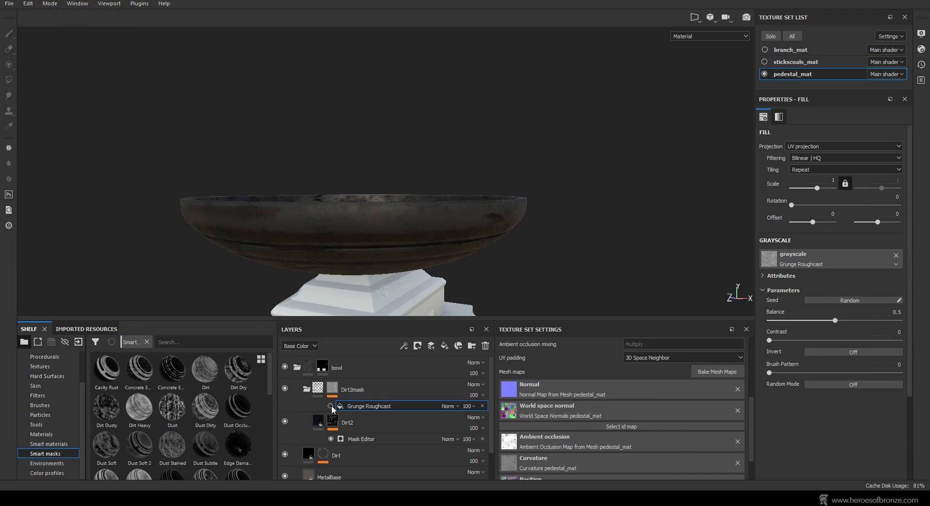
click(332, 406)
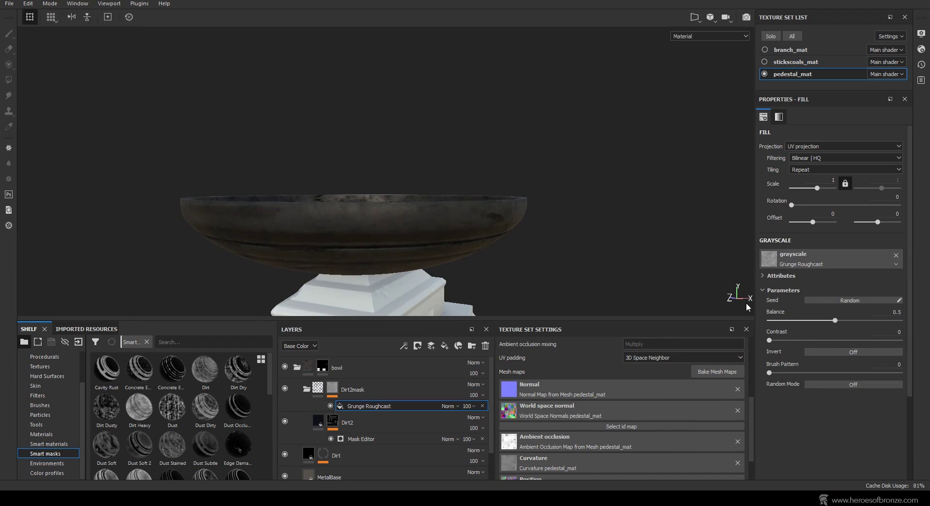
double_click(892, 311)
text(.3)
key(Return)
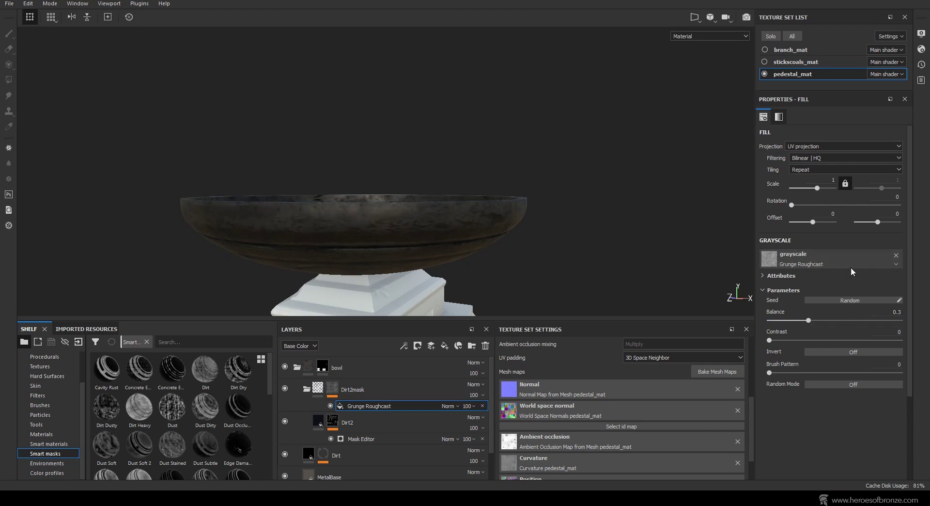
Set the Grunge Roughcast fill's projection Scale to 4 and check the bowl from outside and above
double_click(830, 181)
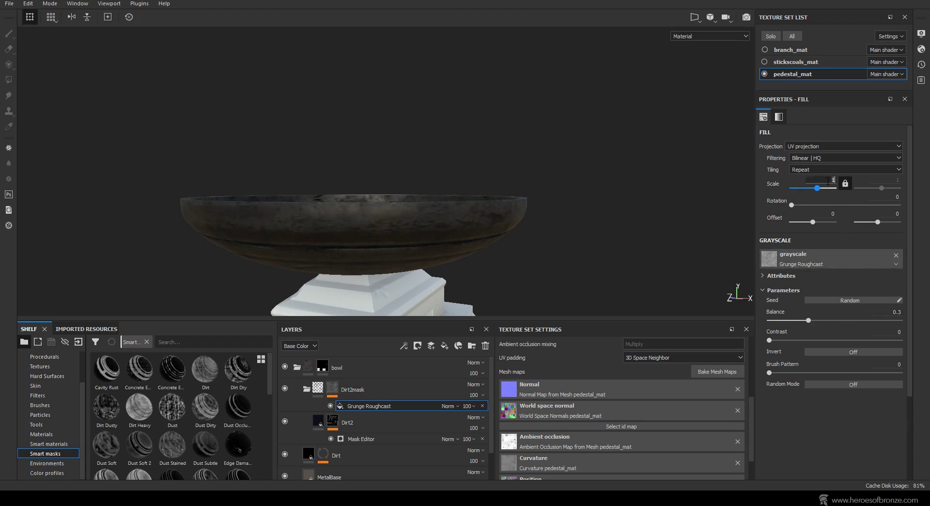
text(4)
key(Return)
scroll(567, 244, down, 2)
alt+middle_drag(577, 276, 575, 223)
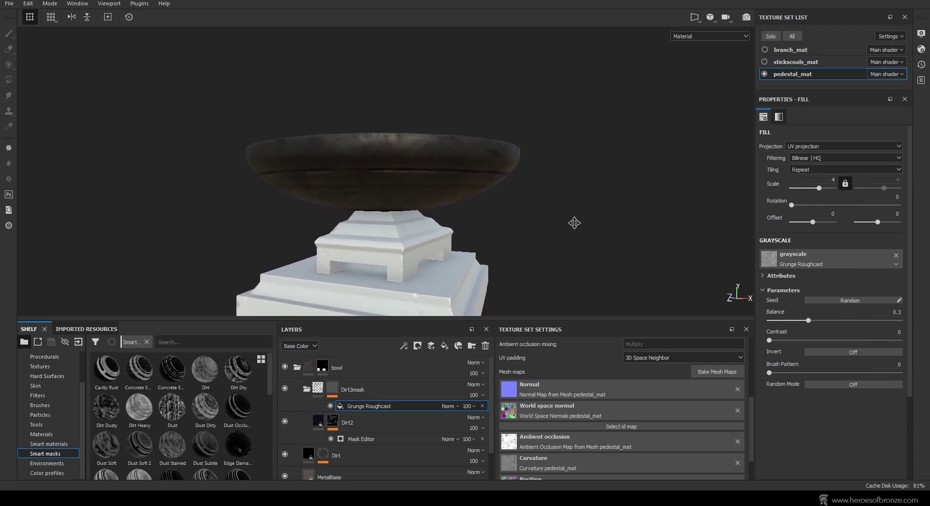
alt+drag(574, 223, 645, 261)
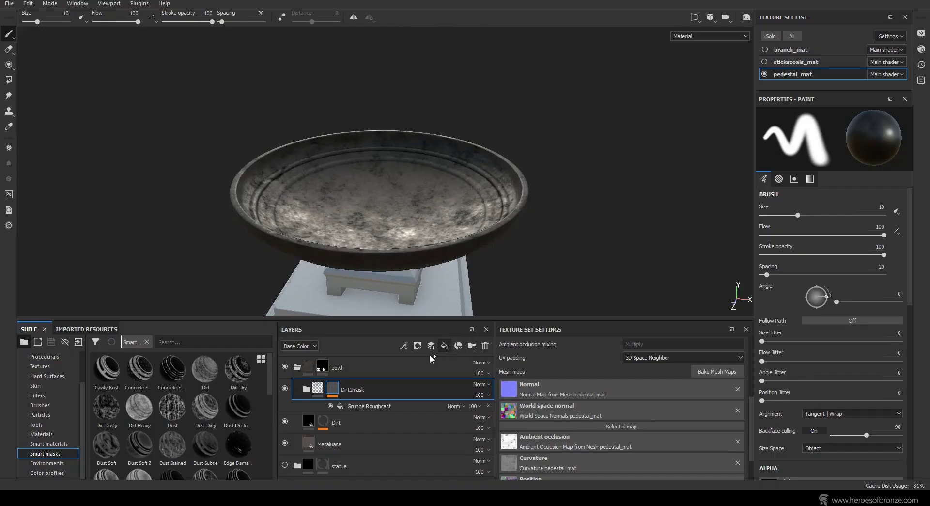
Add a fill layer above the Dirt2mask folder inside the bowl folder and name it Darken
click(444, 346)
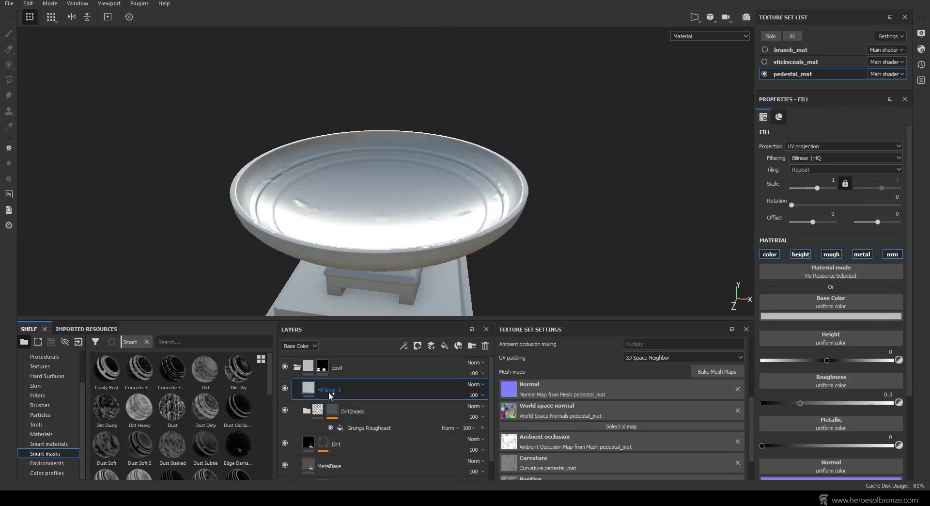
double_click(329, 393)
text(Darken)
key(Return)
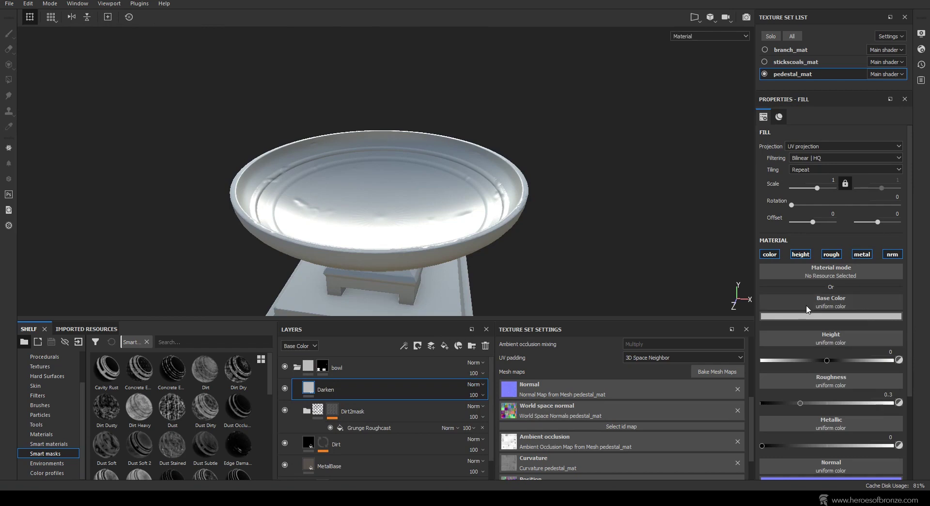
Give the Darken layer a near-black Base Color and set its Roughness to 0.7
click(810, 316)
click(804, 405)
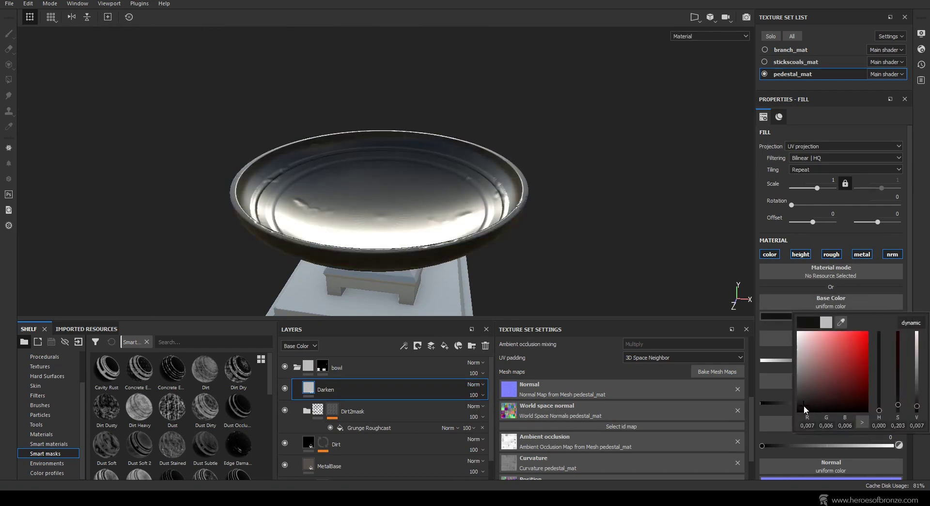
click(888, 394)
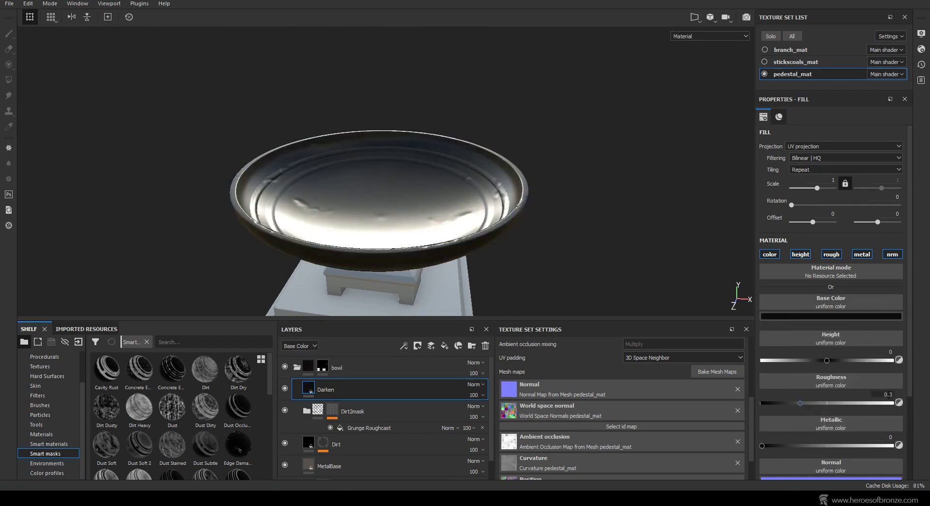
text(0.7)
key(Return)
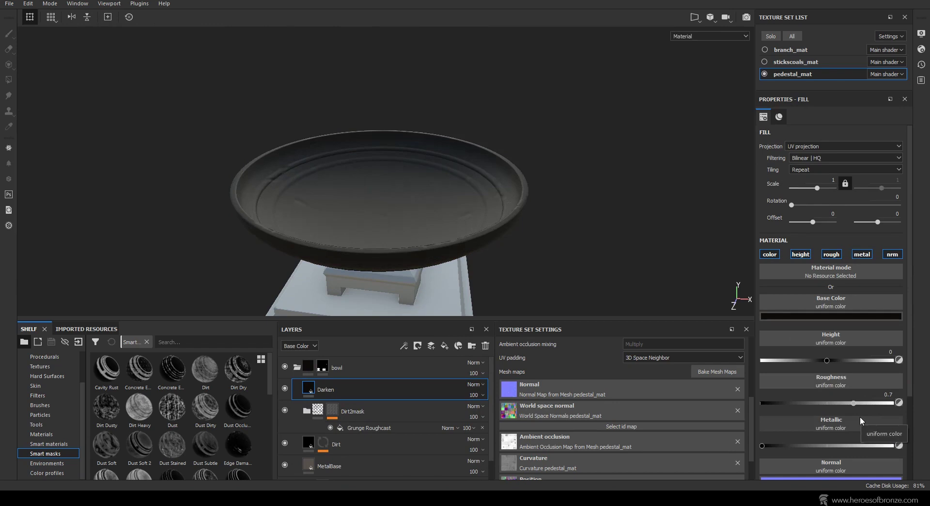
Add a white mask to the Darken layer and apply a Mask Editor generator to it
click(418, 346)
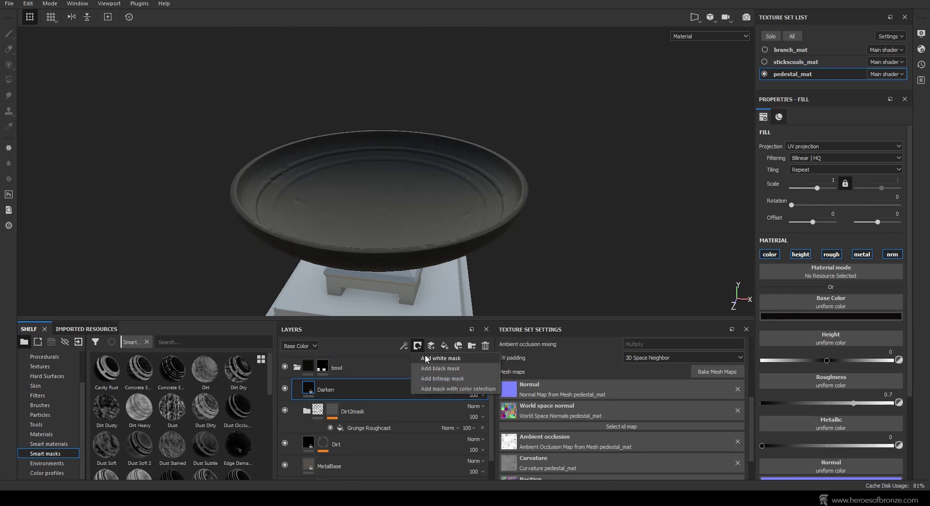
click(439, 363)
click(403, 346)
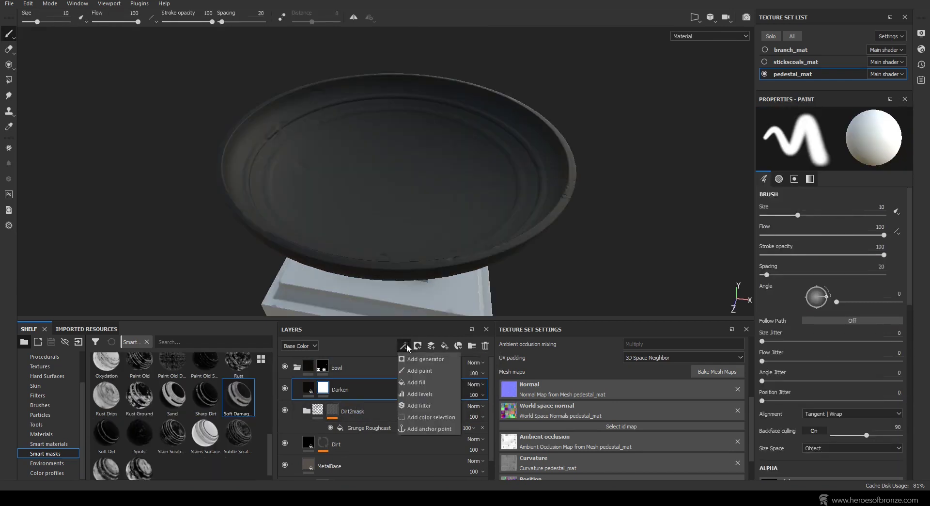
click(418, 359)
click(869, 137)
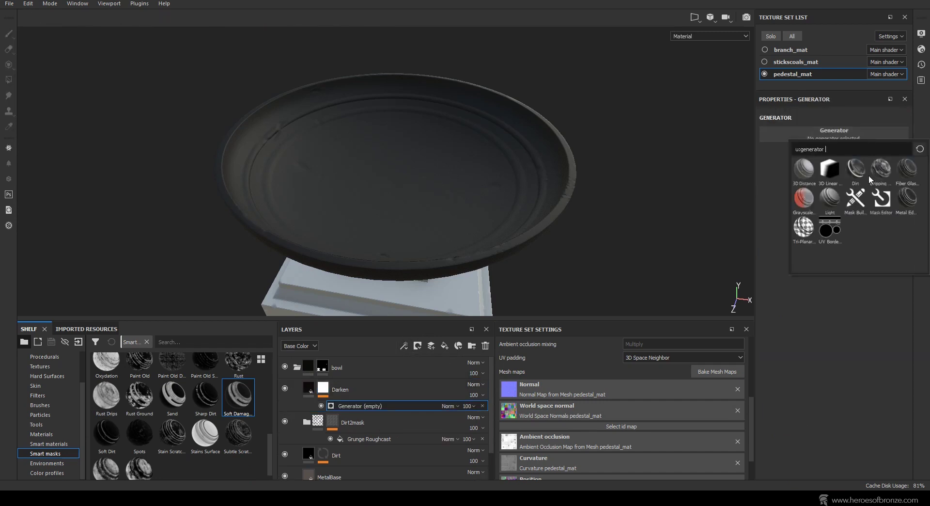
click(881, 200)
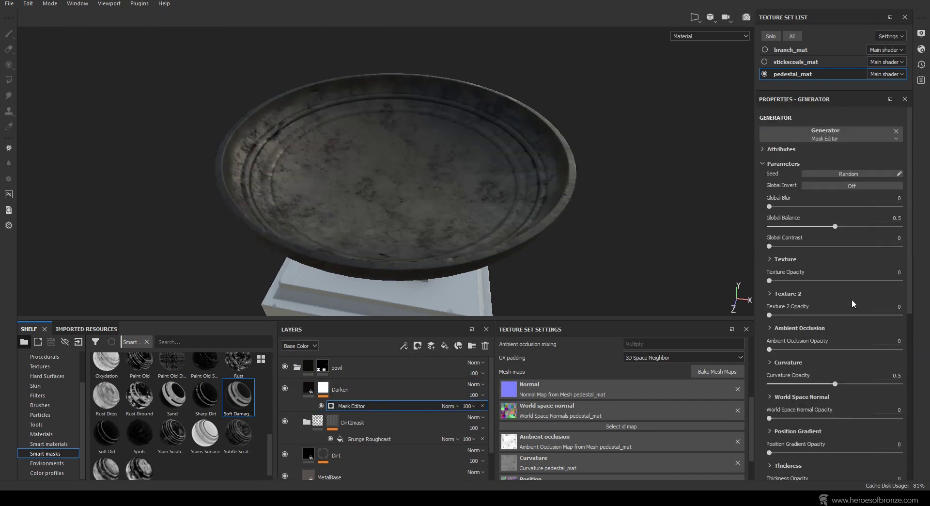
Turn on Global Invert for the Darken layer's Mask Editor and assign Grunge Rust Fine as its Texture image input
click(888, 187)
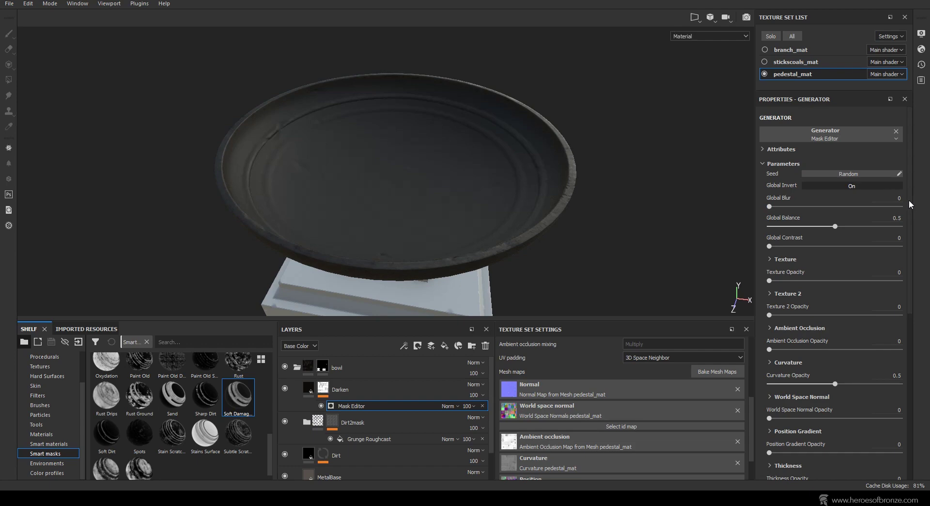
scroll(909, 200, down, 6)
click(868, 245)
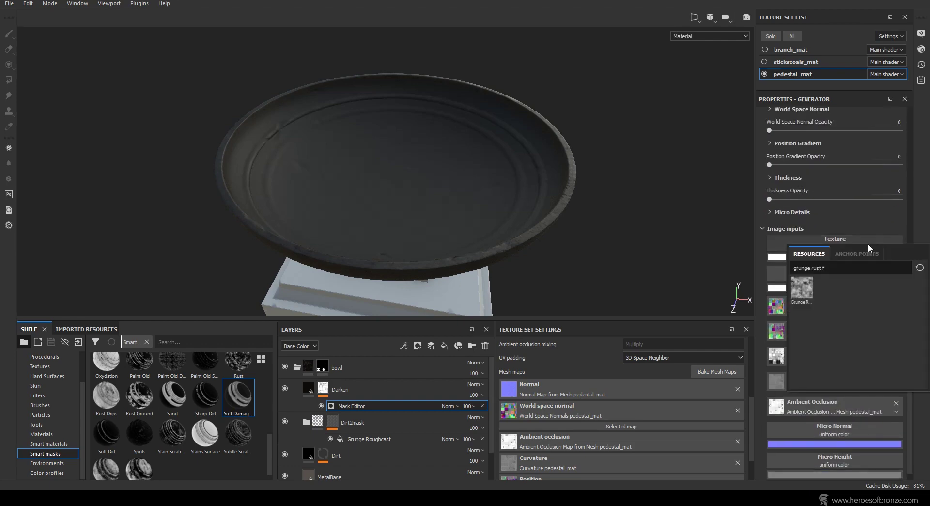
click(803, 282)
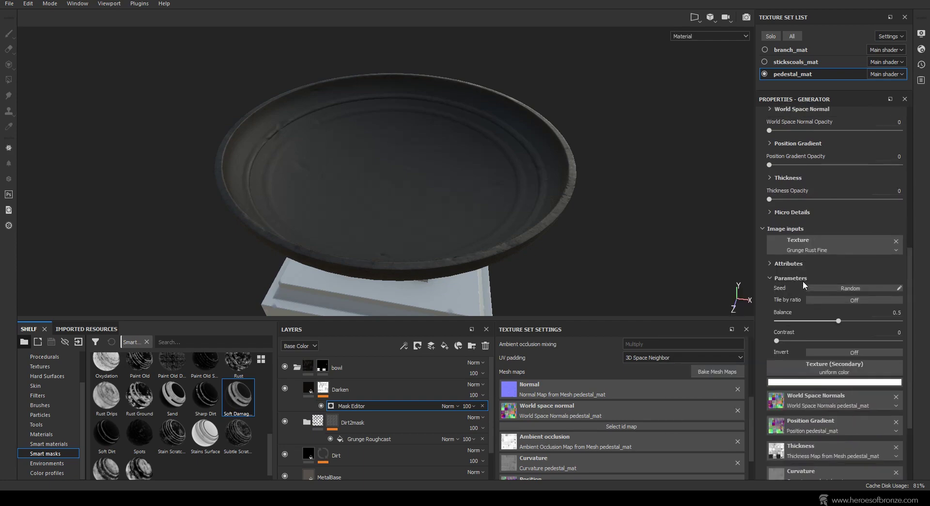
Set the Mask Editor's Texture 2 Opacity to 0.17, Ambient Occlusion Opacity to 0.8 and Curvature Opacity to 0.48
scroll(848, 297, up, 6)
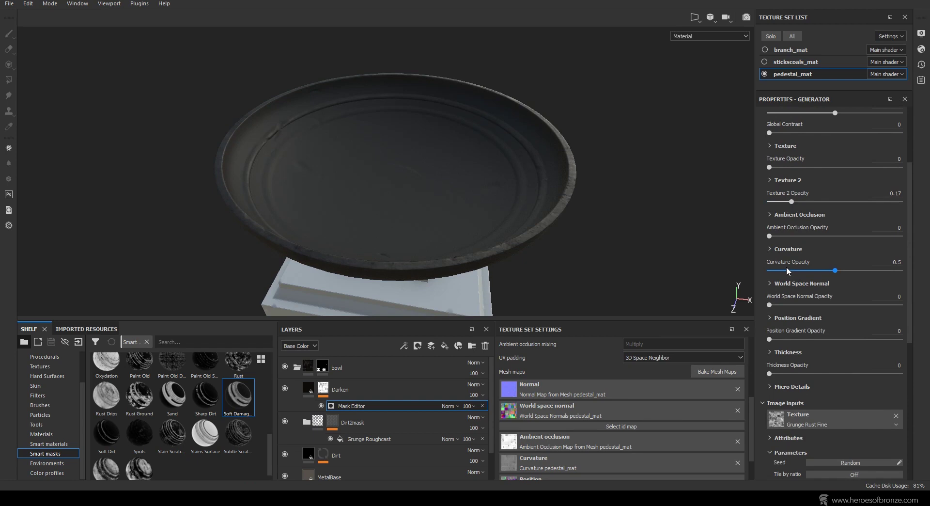
click(787, 268)
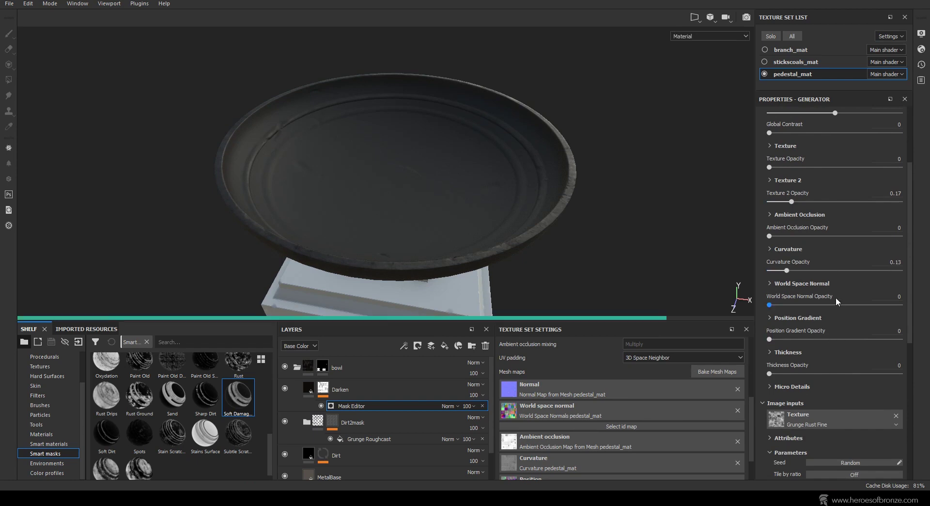
click(830, 232)
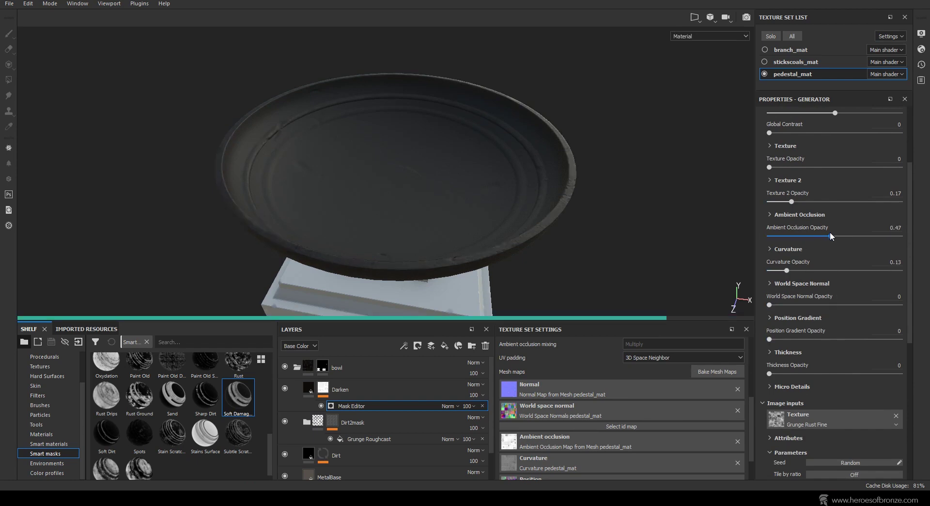
click(874, 237)
click(830, 271)
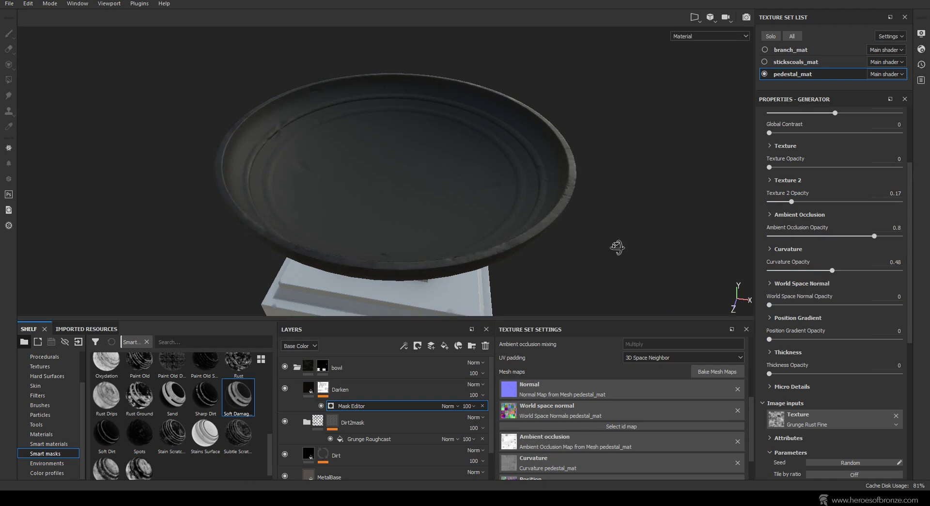
Raise the Darken layer's Mask Editor Global Balance to 1 and check the bowl from the side and above
alt+drag(618, 247, 571, 172)
scroll(815, 251, up, 3)
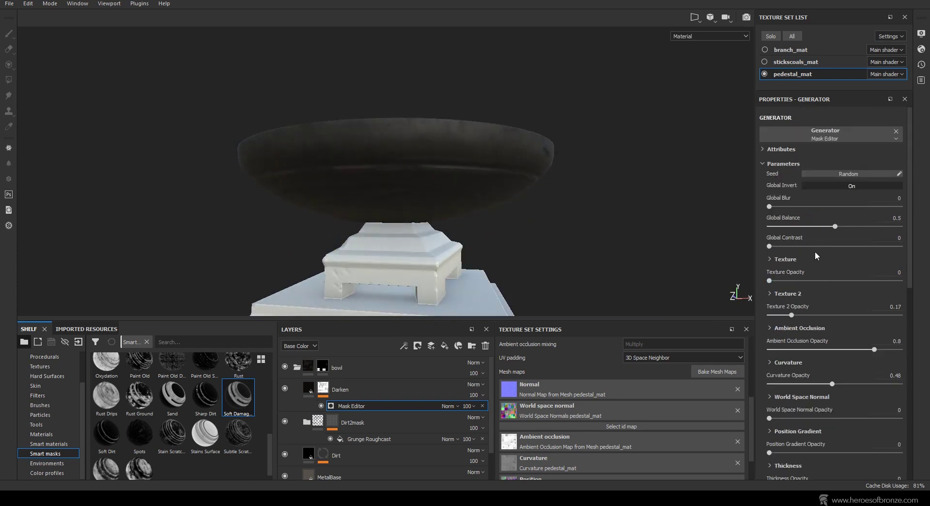
drag(836, 226, 903, 227)
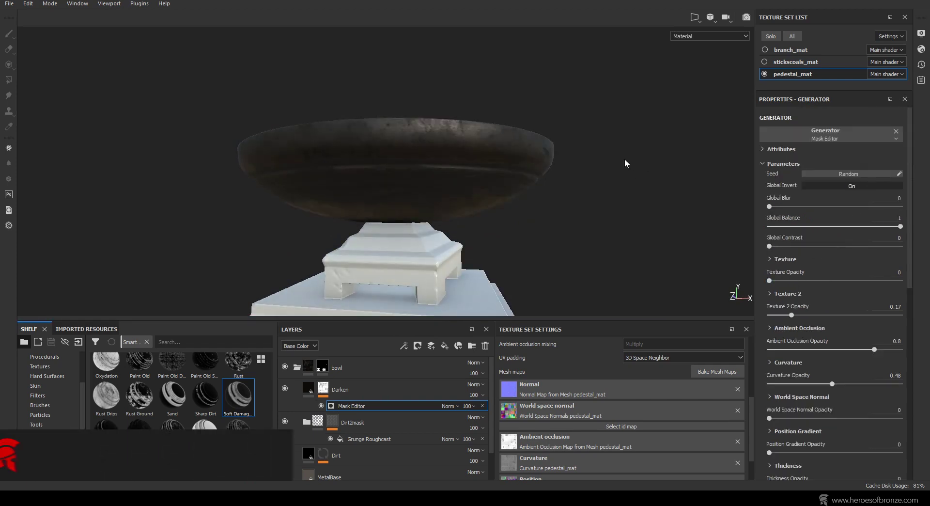
mouse_move(625, 163)
alt+mouse_down()
mouse_move(617, 208)
mouse_move(596, 234)
mouse_move(574, 225)
mouse_move(573, 193)
mouse_move(499, 203)
mouse_move(596, 210)
mouse_move(648, 228)
mouse_move(616, 272)
mouse_move(625, 303)
alt+mouse_up()
Group the Darken layer into its own folder named DarkenMask and add a black mask to that folder
click(342, 391)
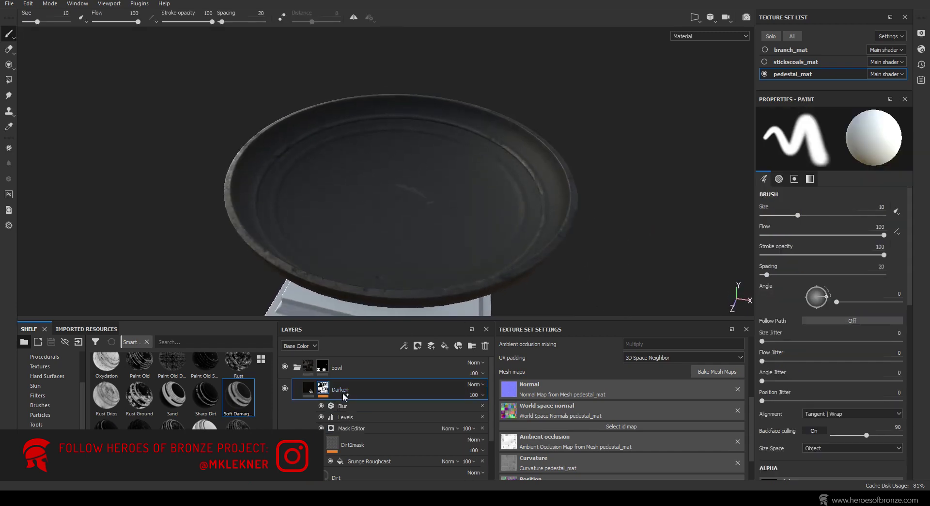
key(ctrl+g)
double_click(340, 390)
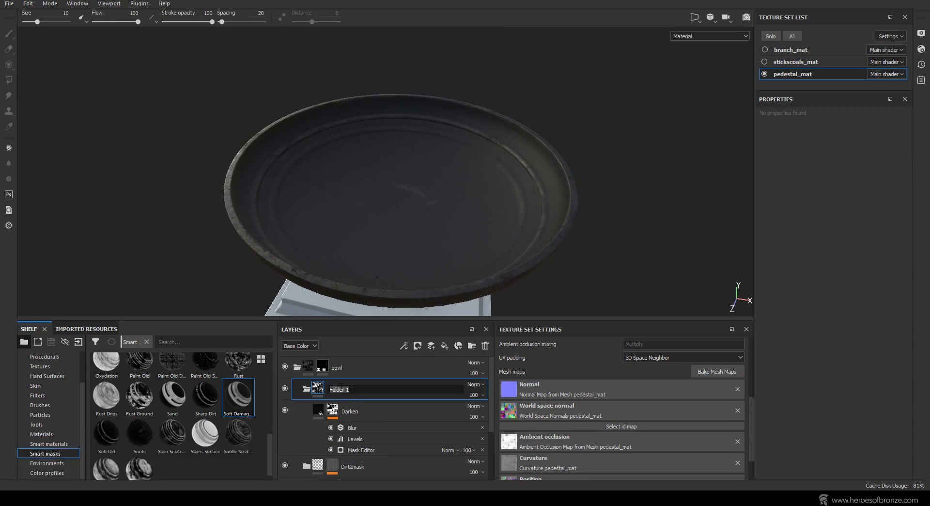
text(DarkenMask)
key(Return)
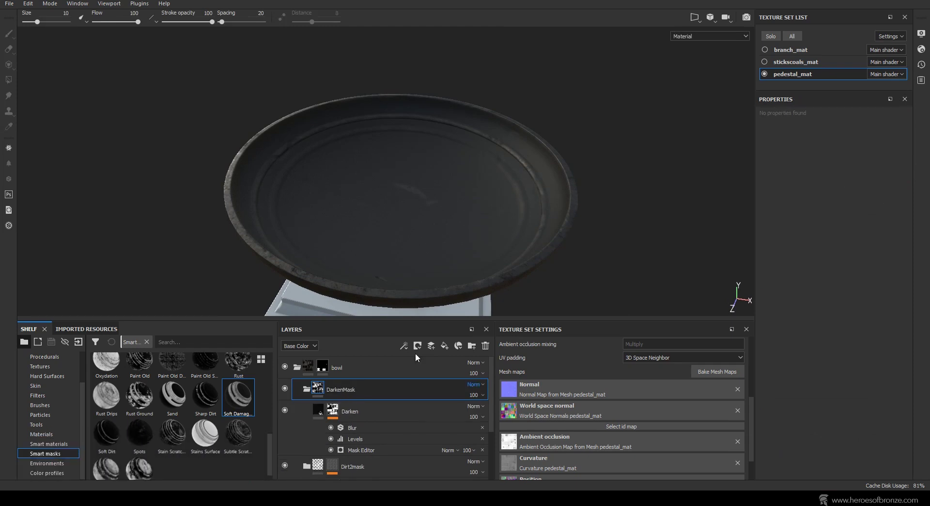
click(418, 346)
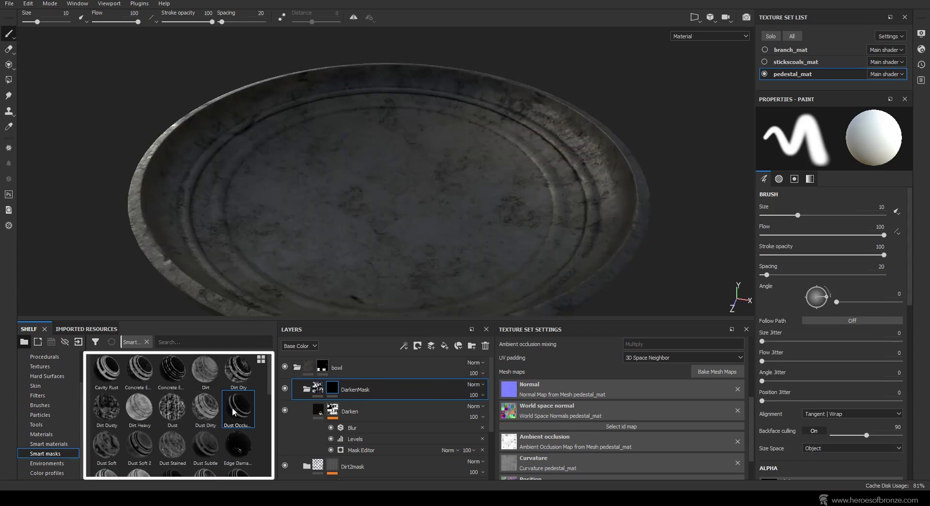
Apply an Occlusion smart mask to the DarkenMask folder's mask and set its Mask Editor Curvature to 0.83
scroll(235, 427, down, 3)
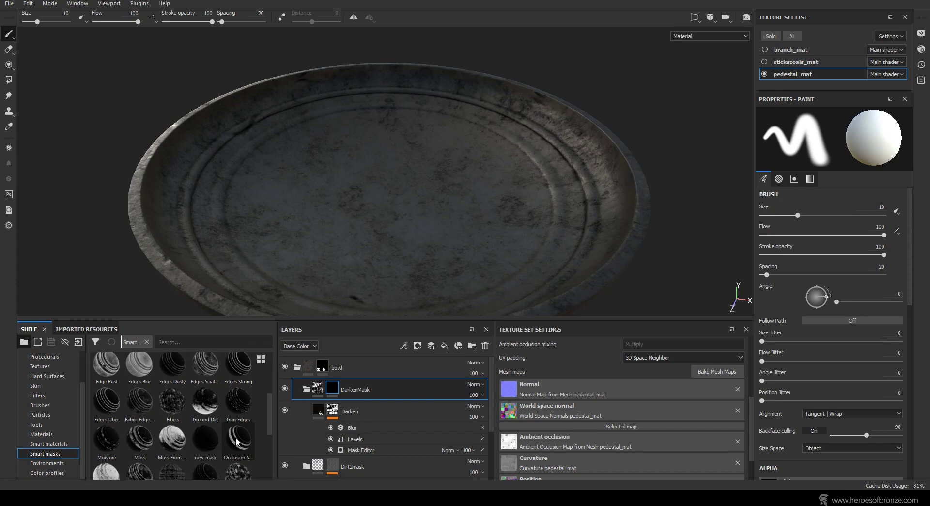
drag(237, 441, 336, 393)
click(336, 408)
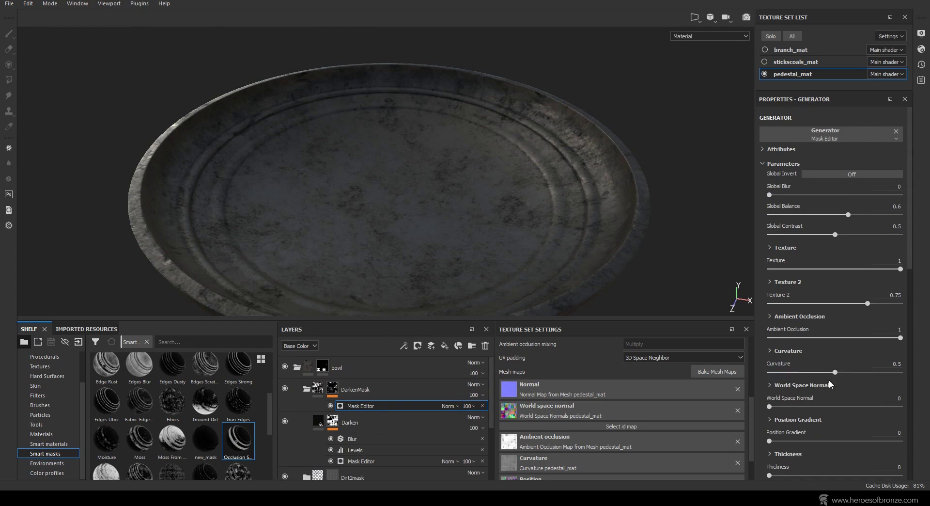
drag(835, 372, 878, 371)
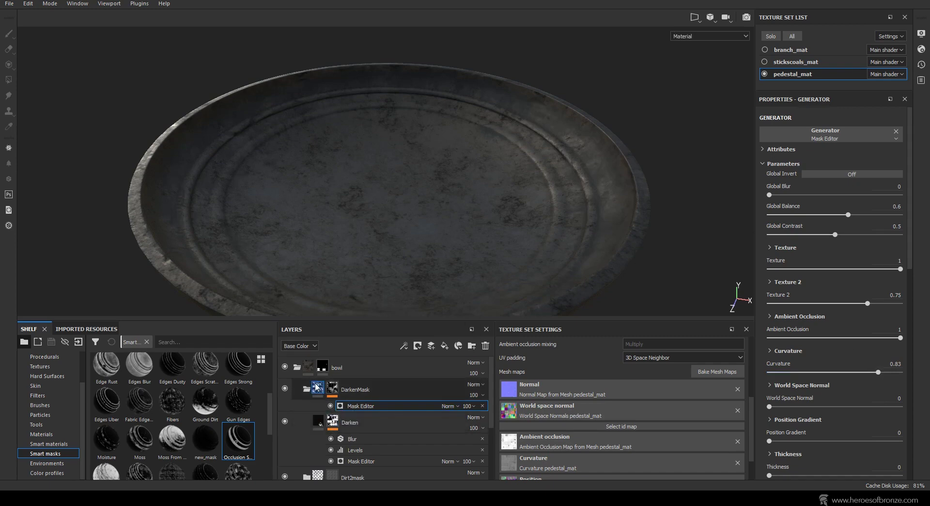
Set the Darken fill layer's Roughness to 0.9 and check the bowl from the side and above
click(319, 423)
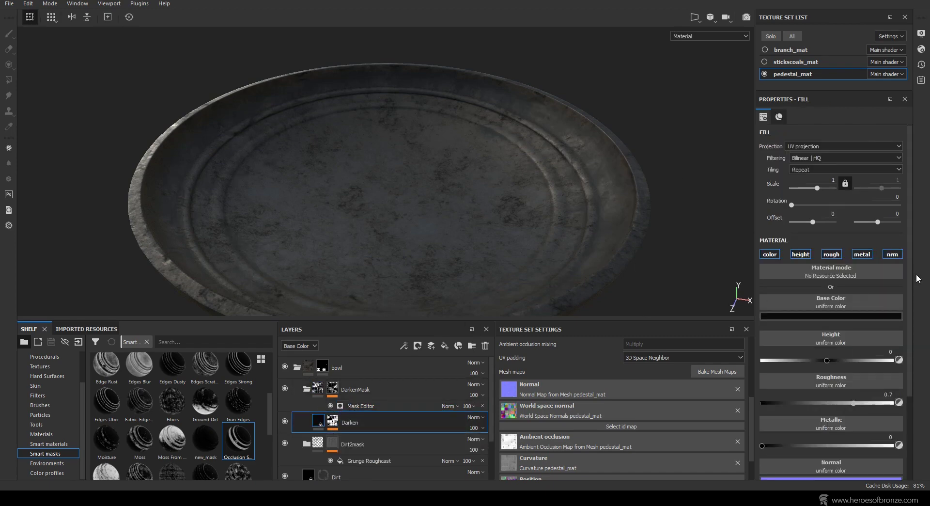
click(887, 394)
text(0.9)
key(Return)
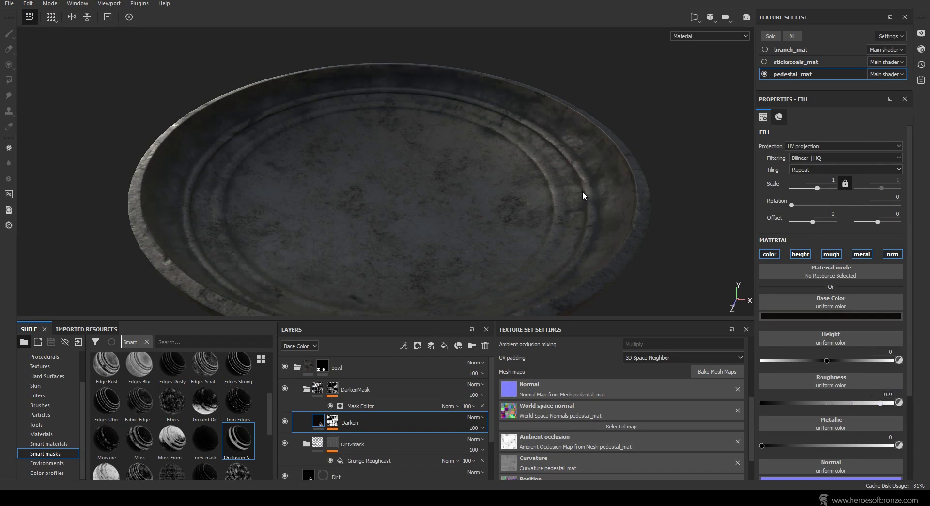
alt+drag(582, 191, 579, 144)
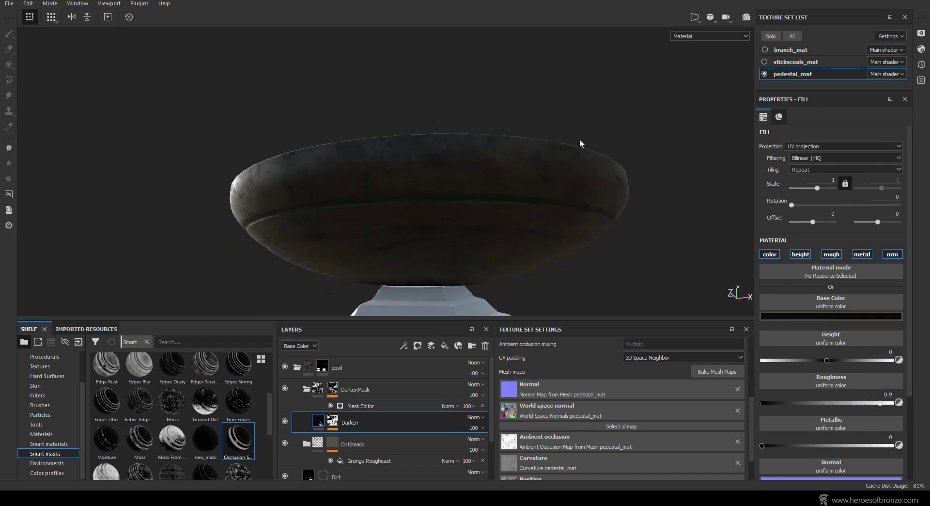
shift+right_drag(580, 144, 519, 139)
alt+drag(519, 139, 565, 194)
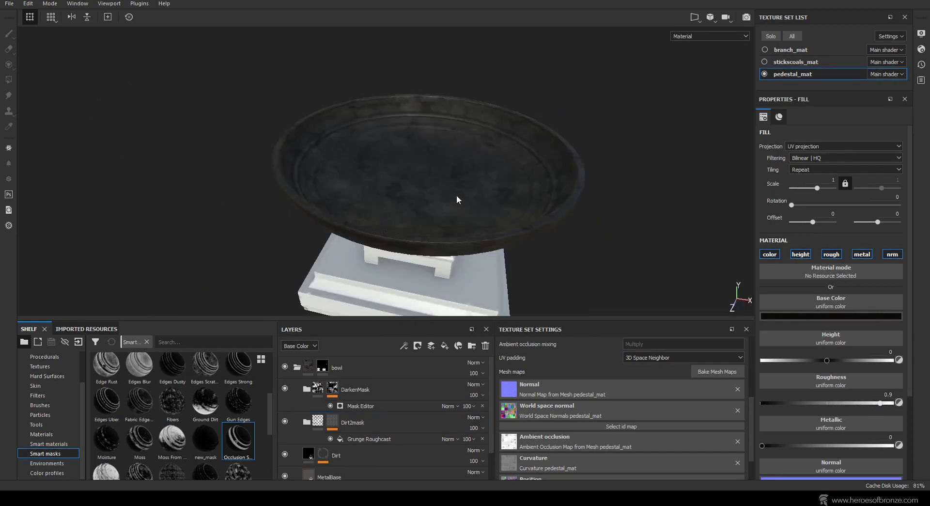
alt+drag(457, 198, 471, 226)
mouse_move(472, 227)
shift+right_down()
mouse_move(450, 206)
mouse_move(409, 206)
mouse_move(458, 217)
shift+right_up()
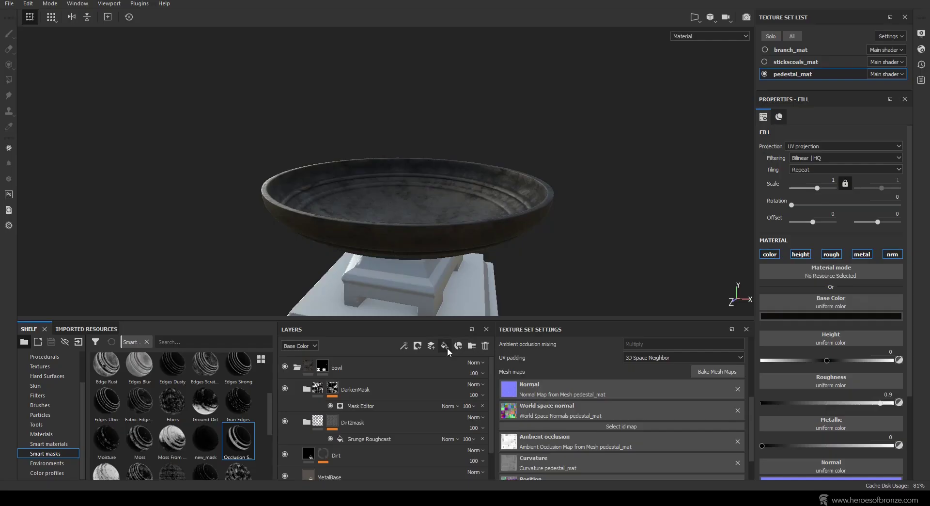
Add a fill layer above the DarkenMask folder inside the bowl folder and name it EdgeDirt
click(447, 347)
mouse_move(334, 423)
mouse_down()
mouse_move(354, 405)
mouse_move(352, 371)
mouse_up()
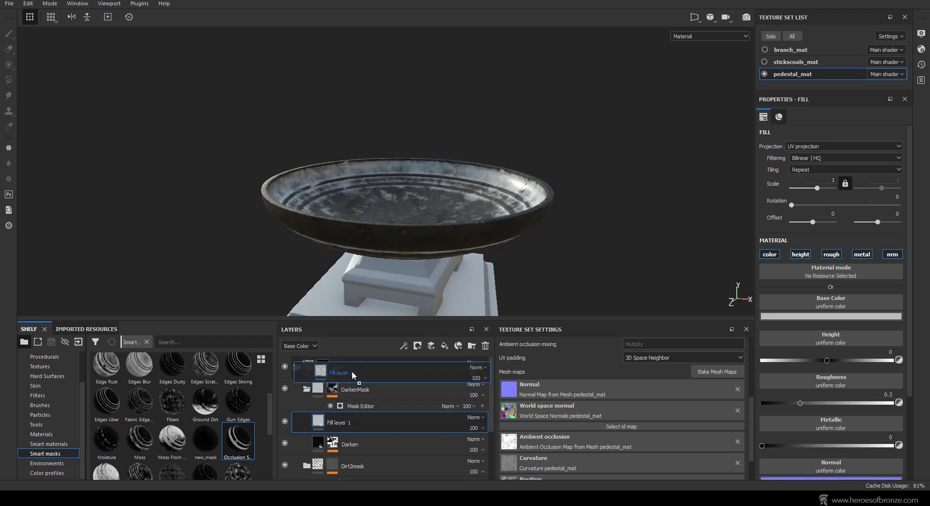
double_click(329, 388)
text(EdgeDirt)
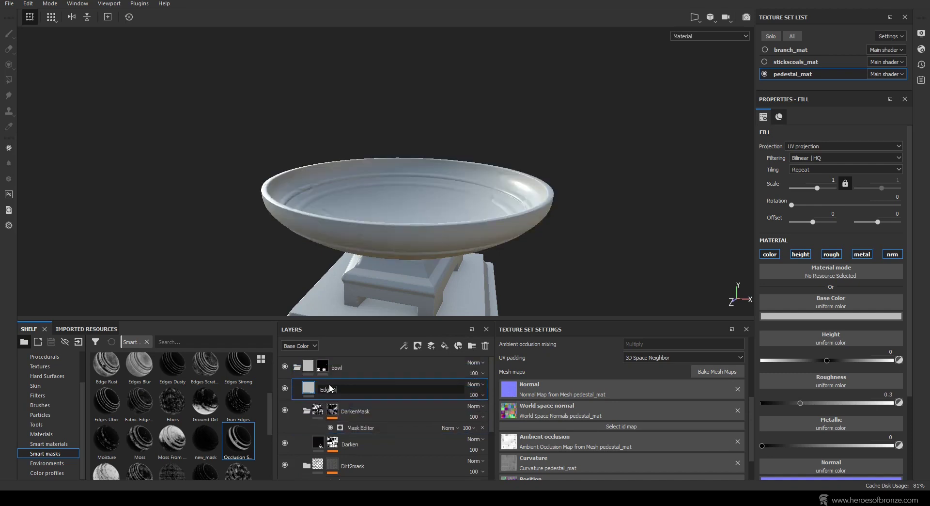
key(Return)
Give the EdgeDirt layer a near-black base color, a Roughness of 1 and a UV scale of 3
click(830, 316)
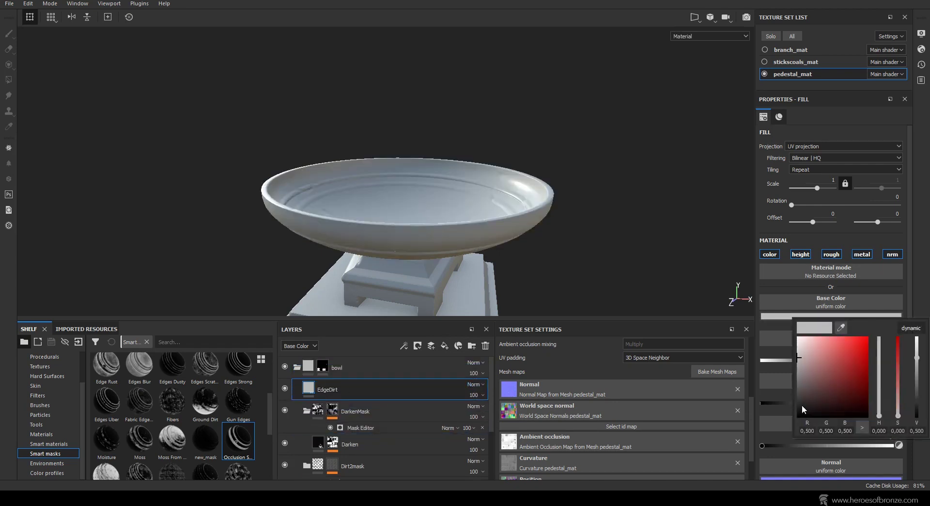
click(801, 405)
text(1)
key(Return)
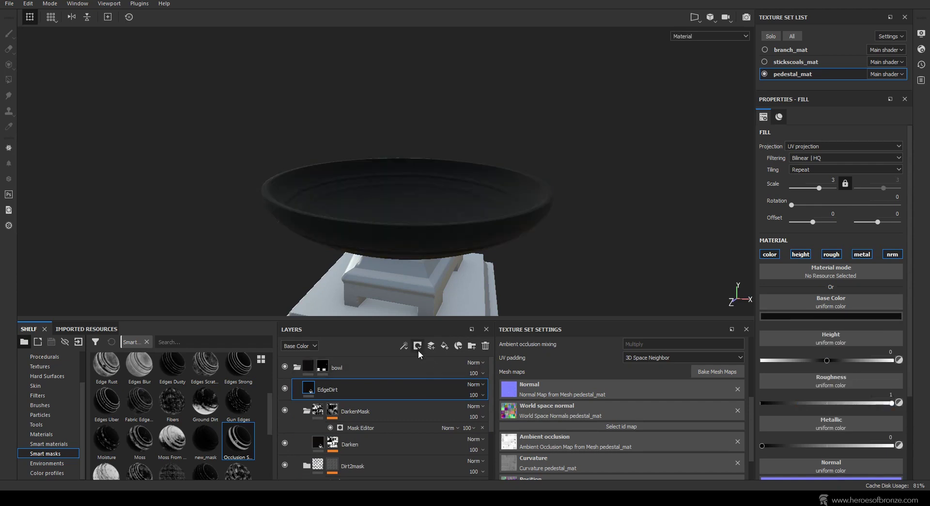
Add a white mask to the EdgeDirt layer and put a Mask Editor generator on it
click(418, 348)
click(429, 359)
click(404, 346)
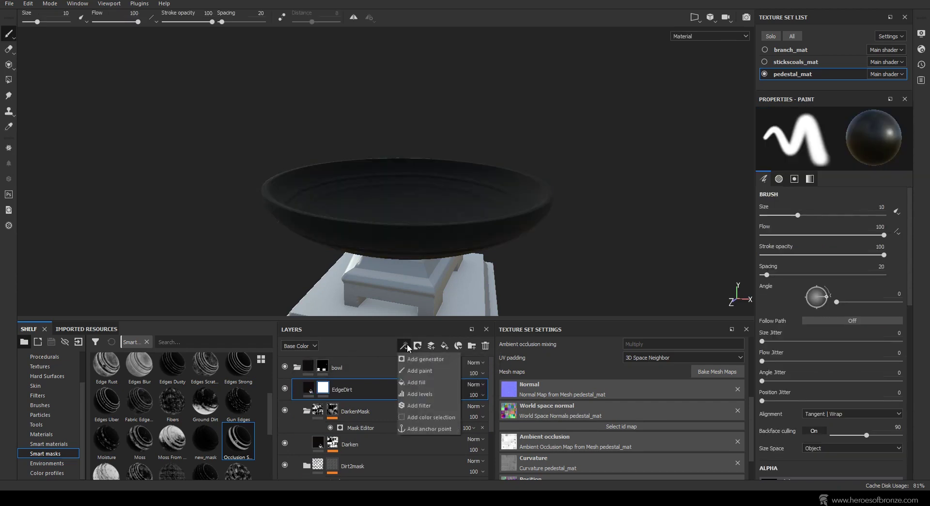
click(420, 358)
click(842, 138)
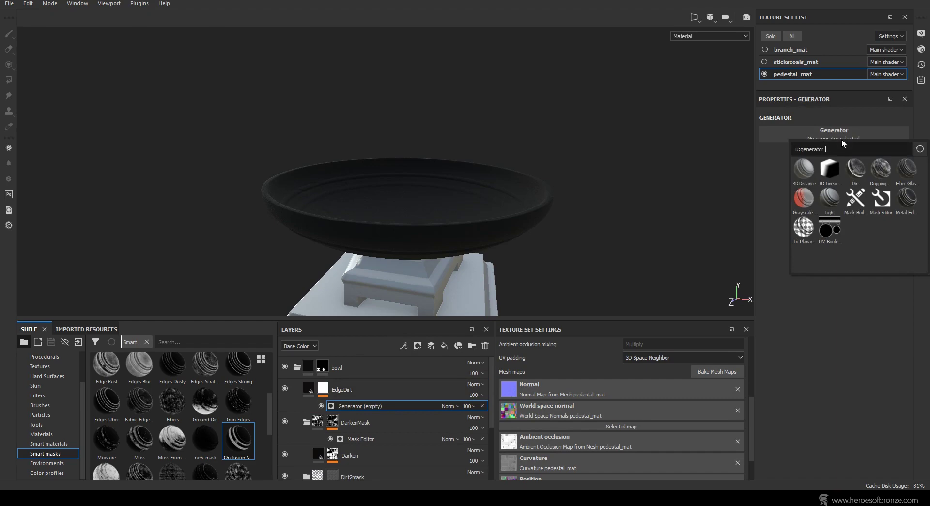
click(880, 199)
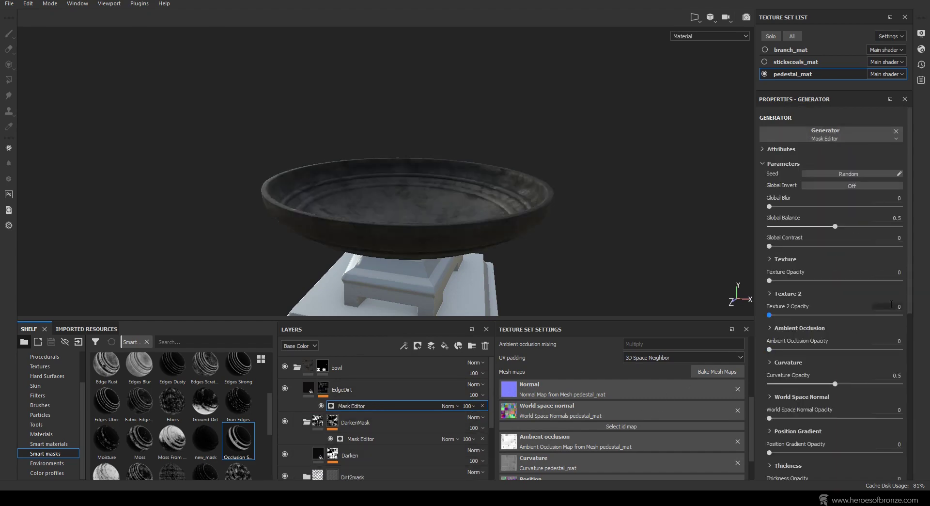
Assign Grunge Rust Fine as the EdgeDirt Mask Editor's Texture input and Dirt 1 as its Texture (Secondary) input
scroll(910, 274, down, 10)
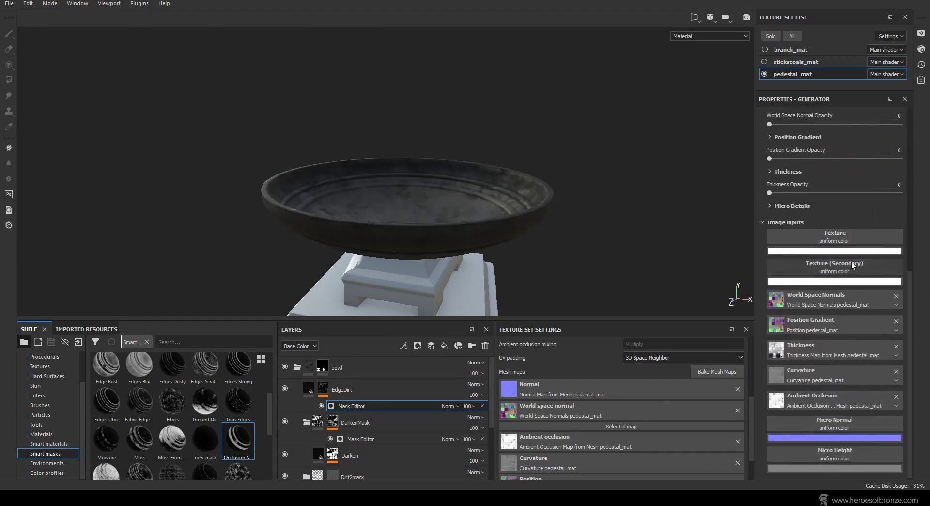
click(841, 237)
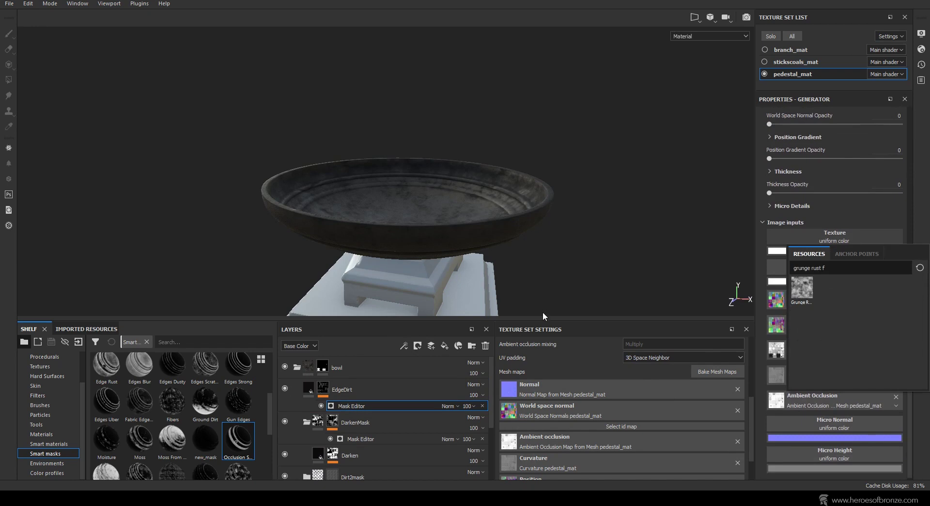
scroll(865, 334, down, 1)
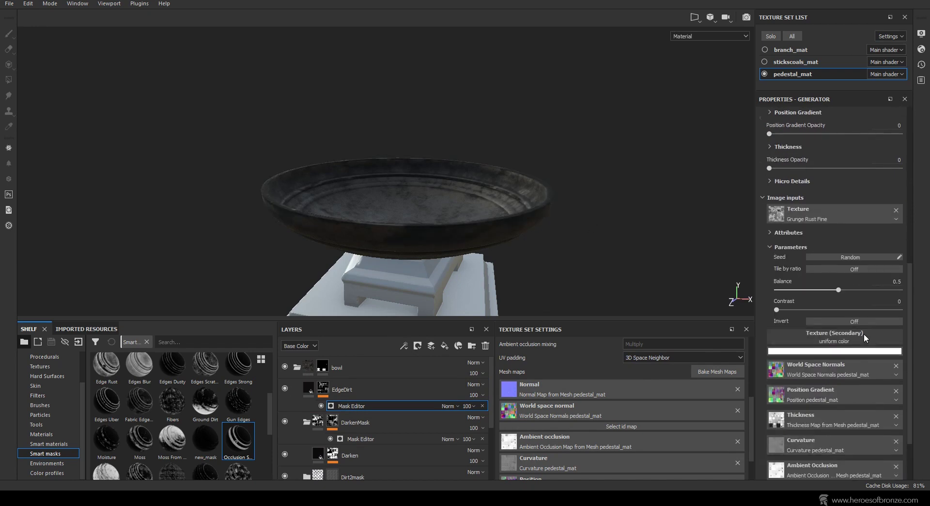
click(864, 333)
text(dirt 1)
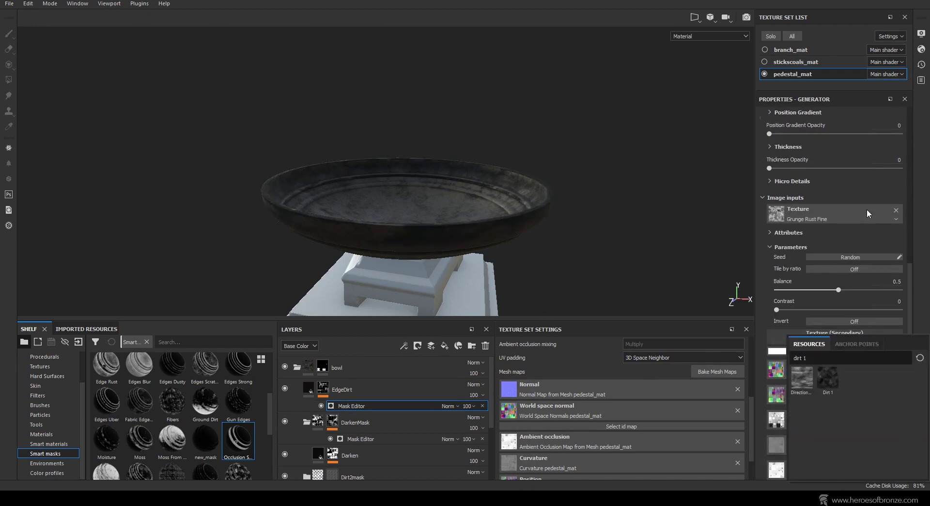
drag(910, 294, 907, 122)
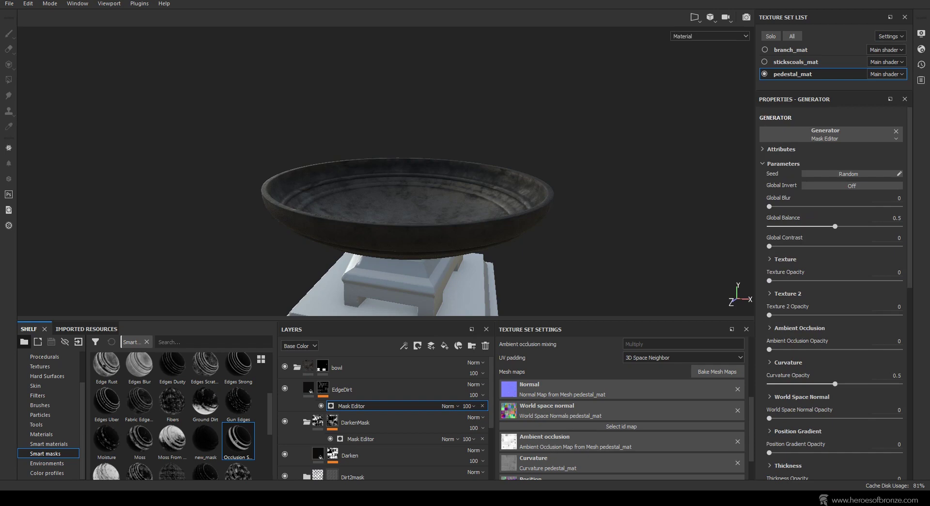
Set the EdgeDirt Mask Editor's Global Contrast to 0.6 and Texture 2 Opacity to 0.75
text(.6)
key(Return)
click(899, 306)
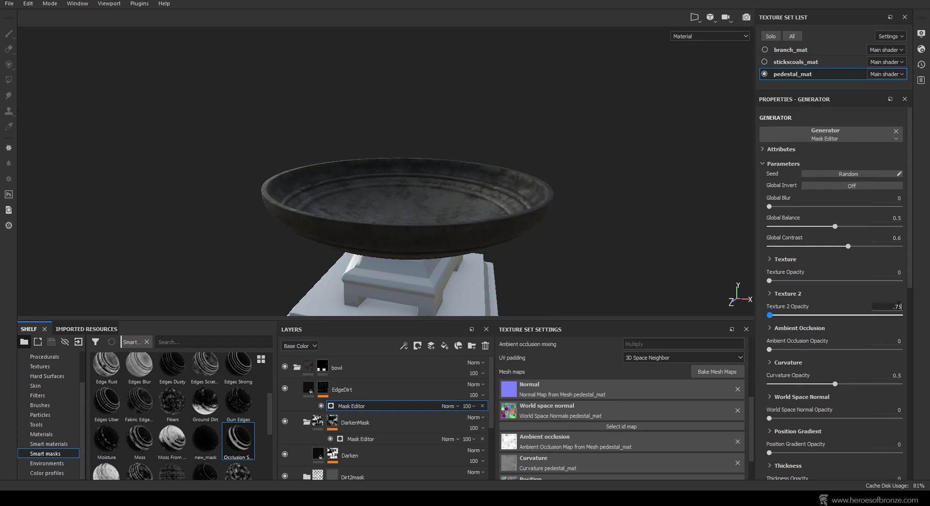
text(.75)
key(Return)
Set both the Ambient Occlusion Opacity and the Texture Opacity of the EdgeDirt Mask Editor to 1
click(892, 341)
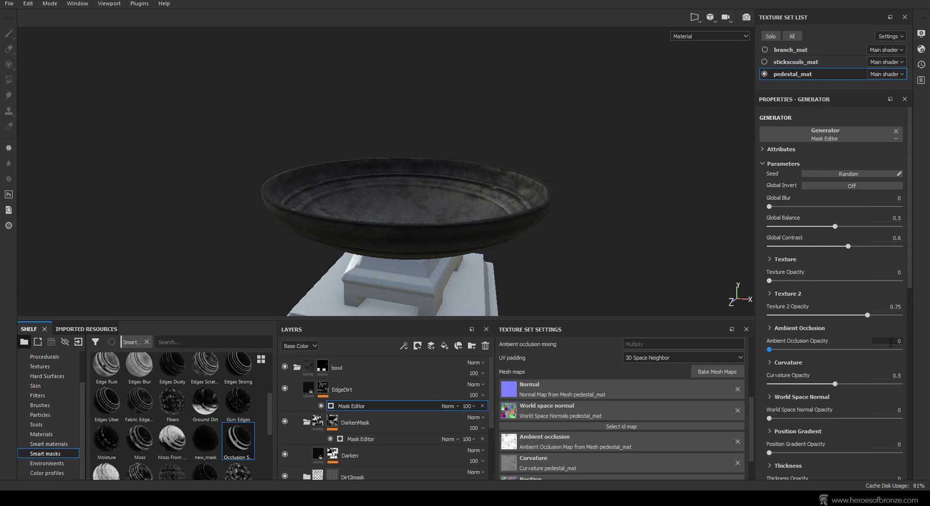
text(1)
key(Return)
click(895, 270)
text(1)
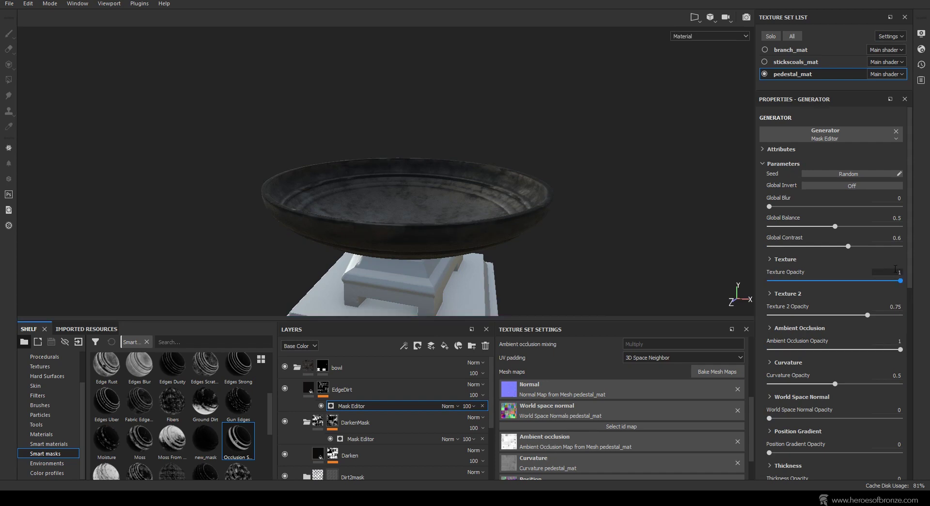
key(Return)
Set the EdgeDirt Mask Editor's Global Balance to 0.6 and Global Contrast to 0.5
click(892, 217)
text(.6)
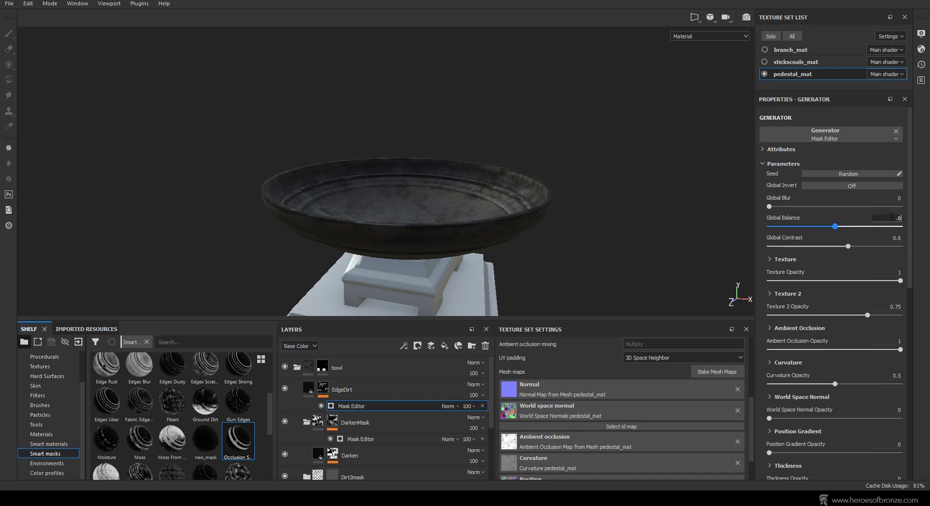
key(Return)
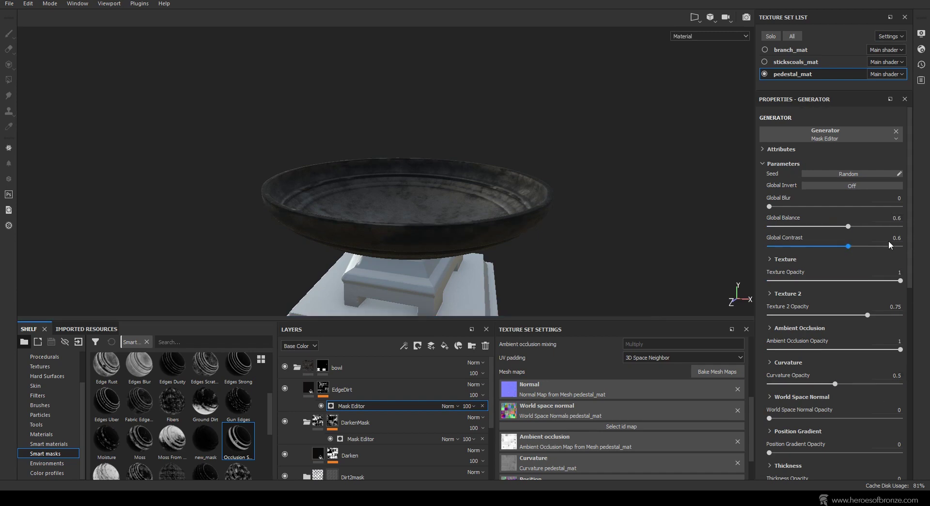
click(889, 245)
text(.5)
key(Return)
Examine the edge dirt on the bowl's rim, inside and underside from several angles and under different lighting
scroll(577, 201, down, 1)
scroll(582, 204, up, 2)
shift+right_drag(586, 204, 554, 188)
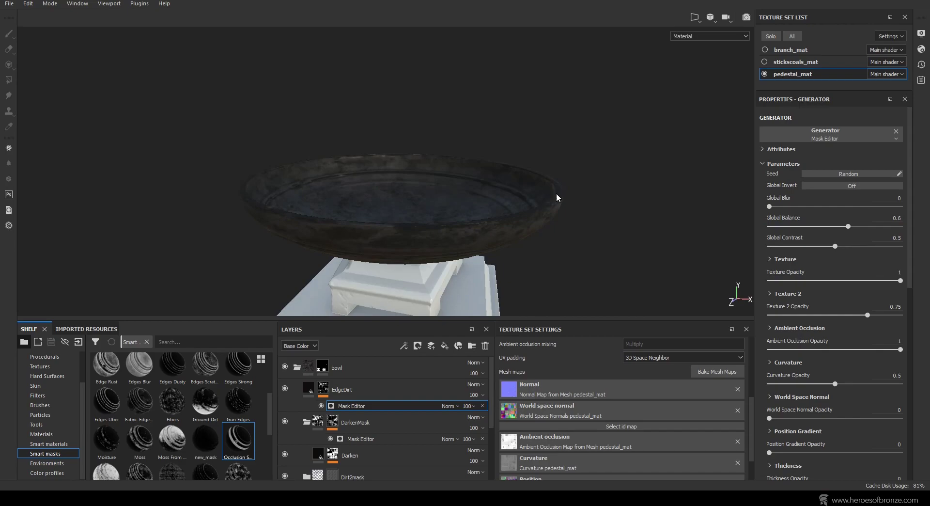
alt+drag(558, 197, 598, 179)
alt+right_drag(598, 179, 552, 197)
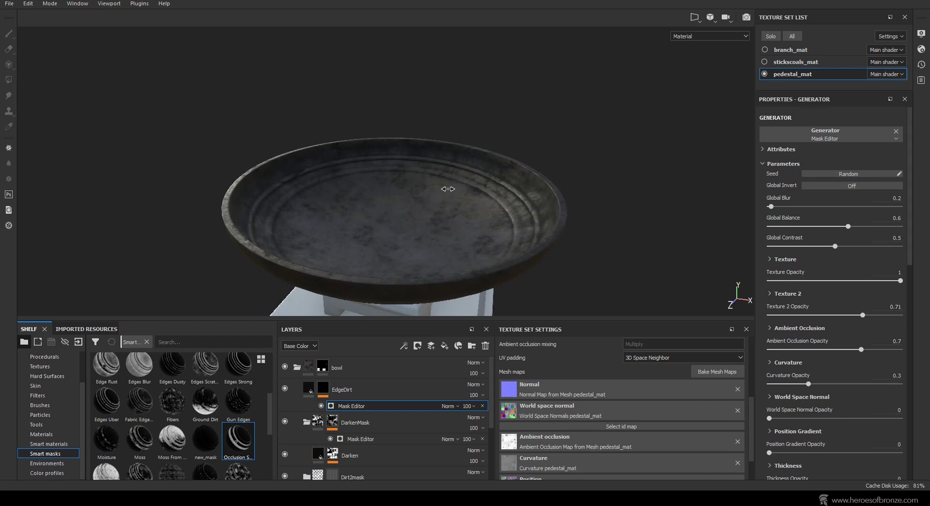
mouse_move(449, 189)
shift+right_down()
mouse_move(425, 187)
mouse_move(435, 189)
shift+right_up()
alt+drag(489, 200, 486, 175)
shift+right_drag(485, 174, 508, 204)
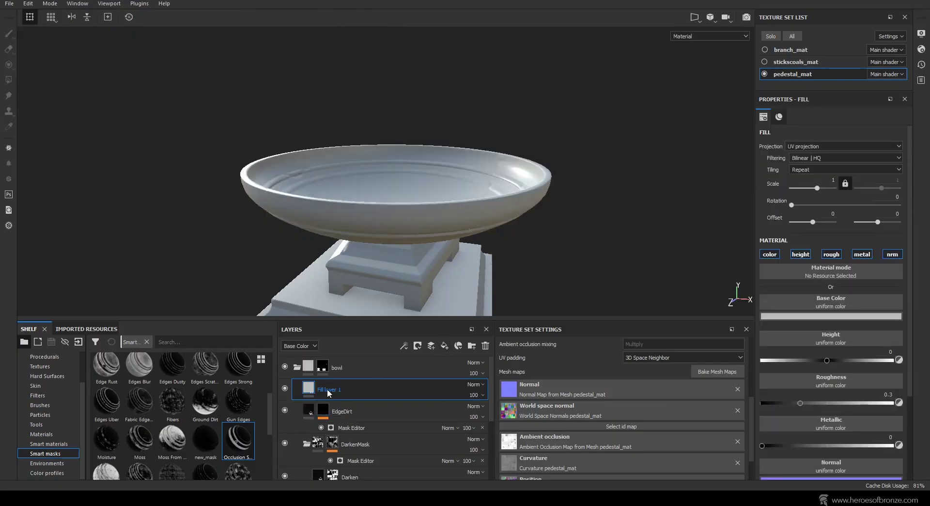
Name the new fill layer above EdgeDirt EdgeHighlight
double_click(328, 391)
text(Edge)
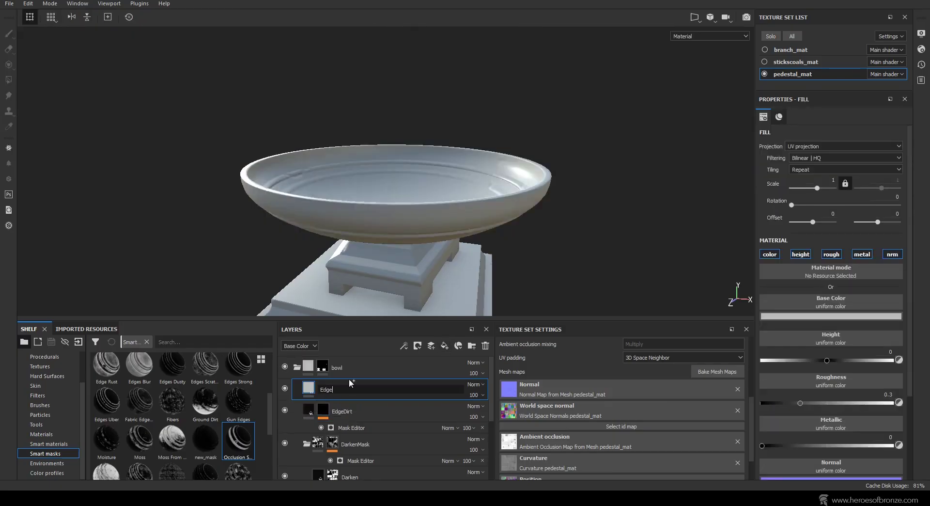
text(Highlight)
key(Return)
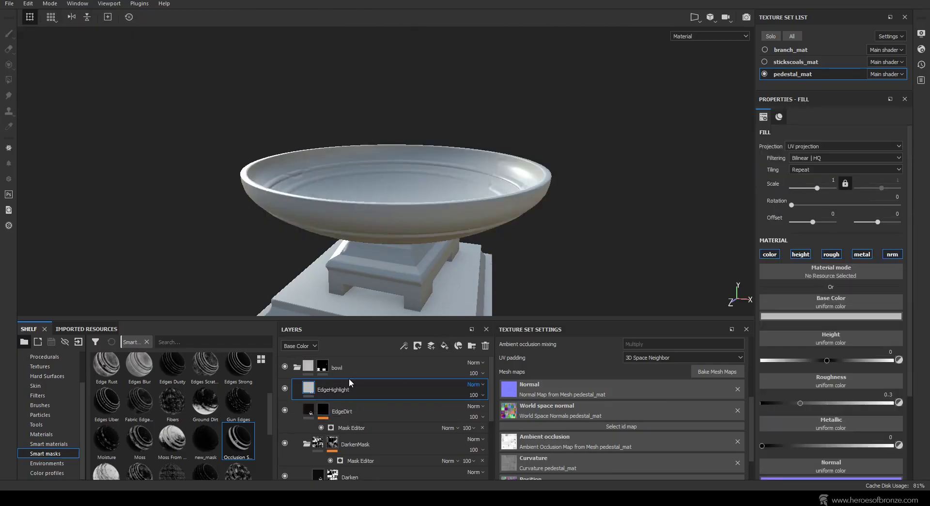
Set the EdgeHighlight layer's base color to a muted brown with RGB about 0.271, 0.212, 0.174
click(787, 316)
click(879, 406)
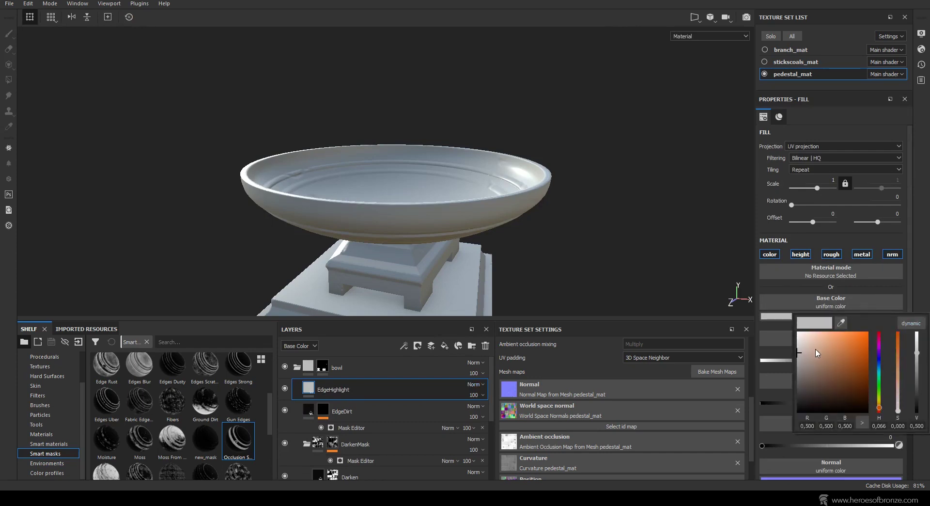
click(808, 351)
click(810, 370)
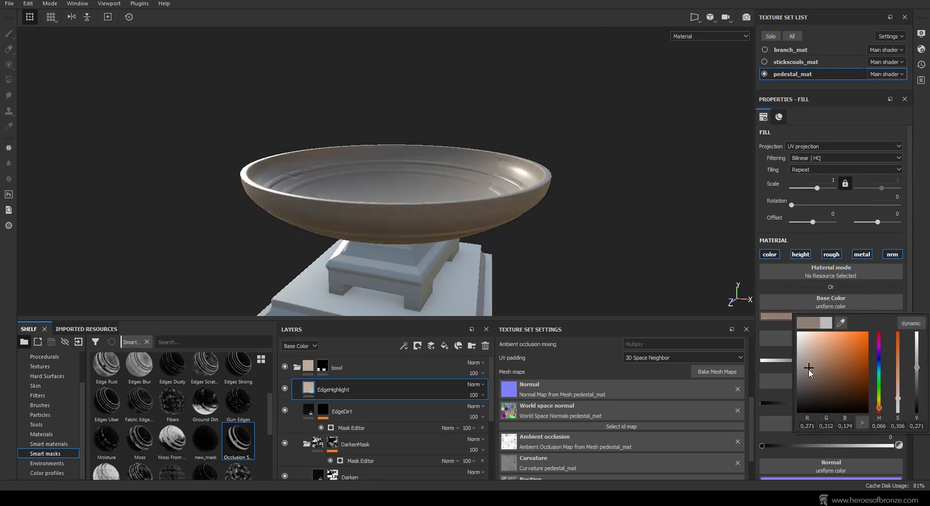
click(772, 342)
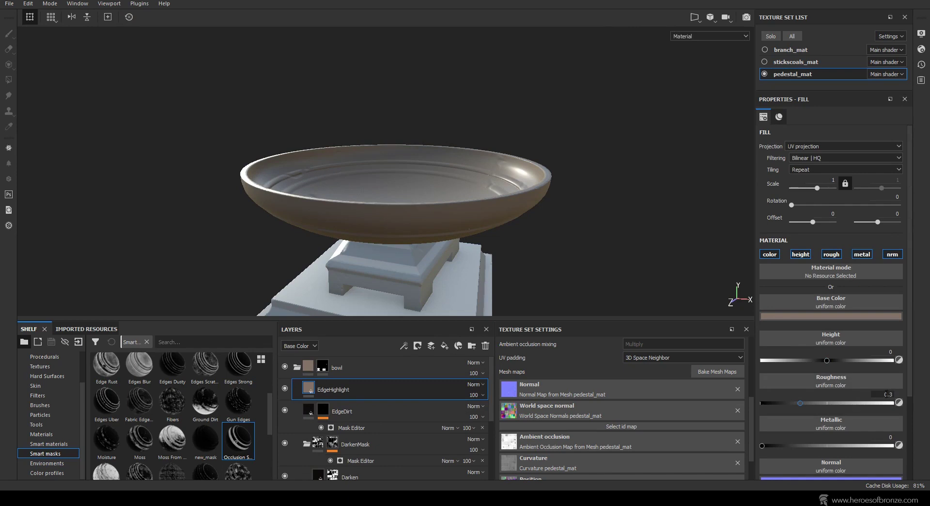
Set the EdgeHighlight layer's Roughness to 0.15 and Metallic to 1
click(887, 394)
text(.15)
click(886, 438)
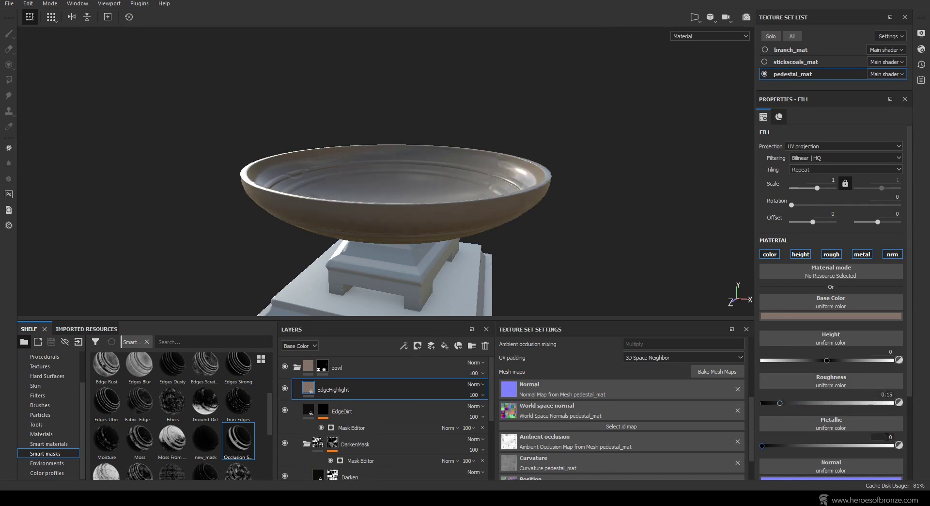
text(1)
key(Return)
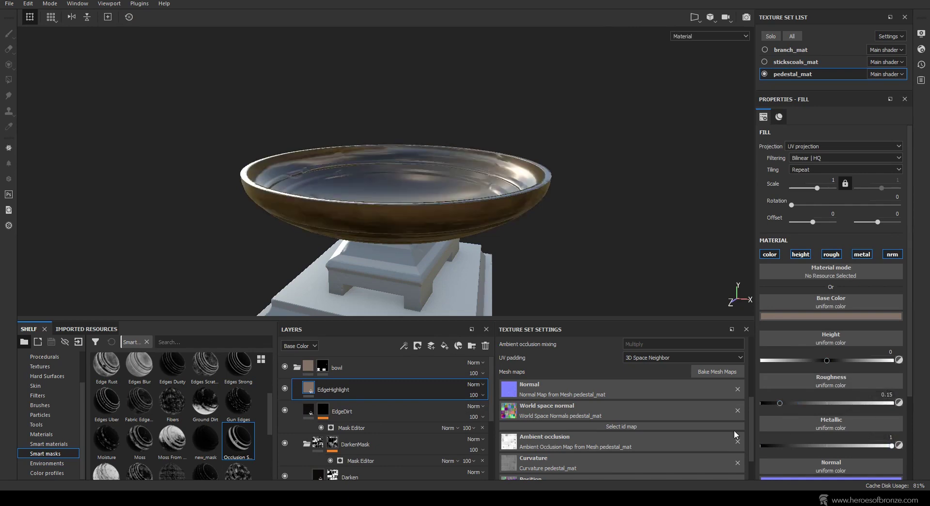
Add a white mask to the EdgeHighlight layer and give it a Mask Editor generator
click(418, 346)
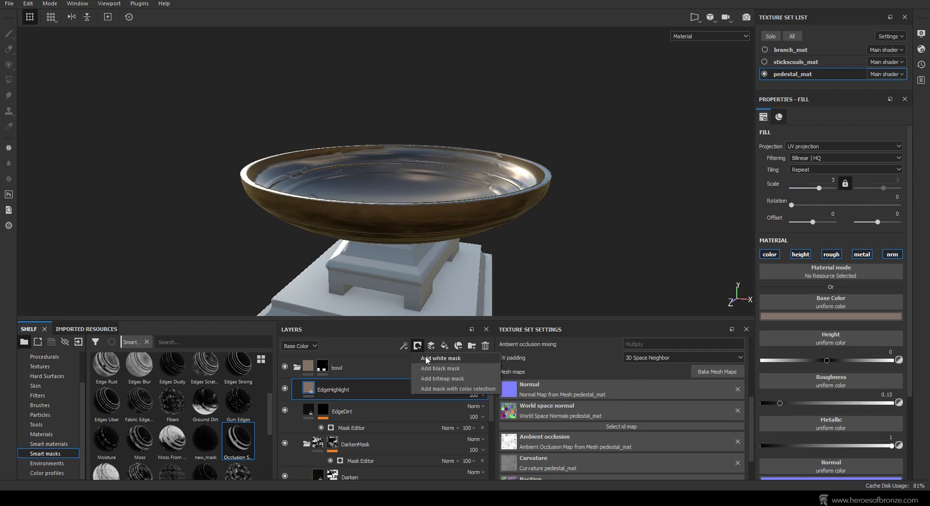
click(433, 364)
click(403, 345)
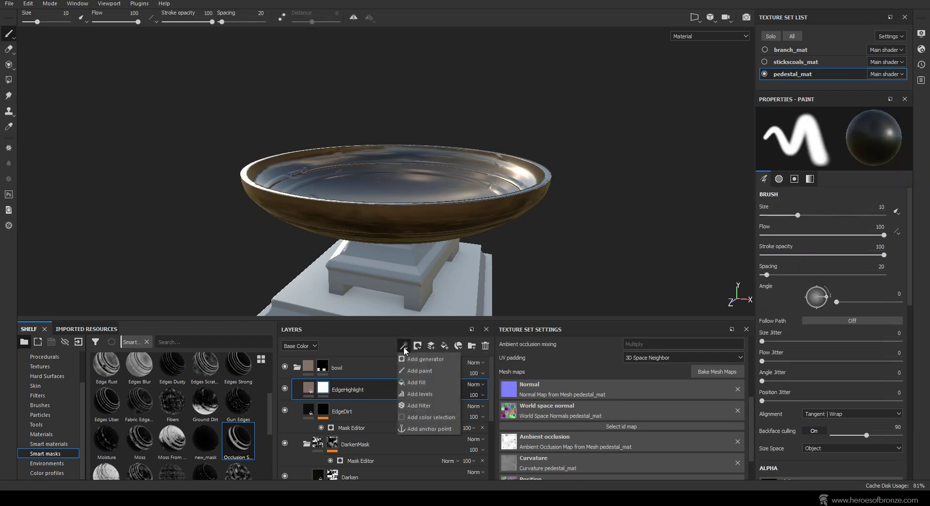
click(412, 360)
click(834, 135)
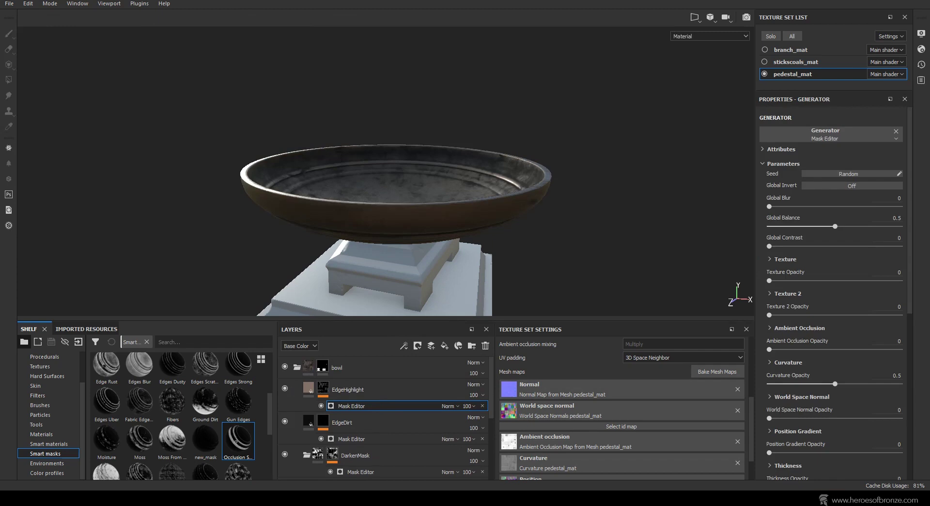
Use Grunge Rust Fine as the Texture image input of the EdgeHighlight mask generator
drag(911, 260, 906, 376)
click(869, 314)
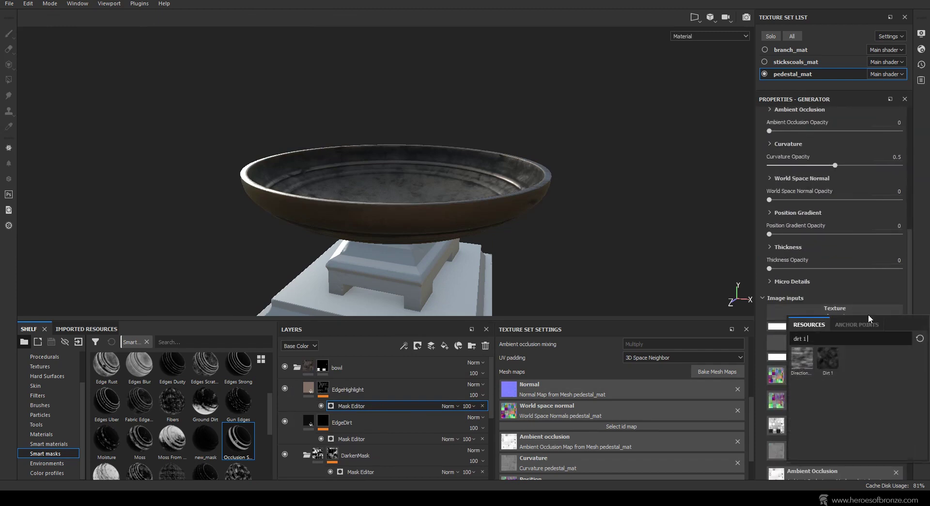
text(rust fi)
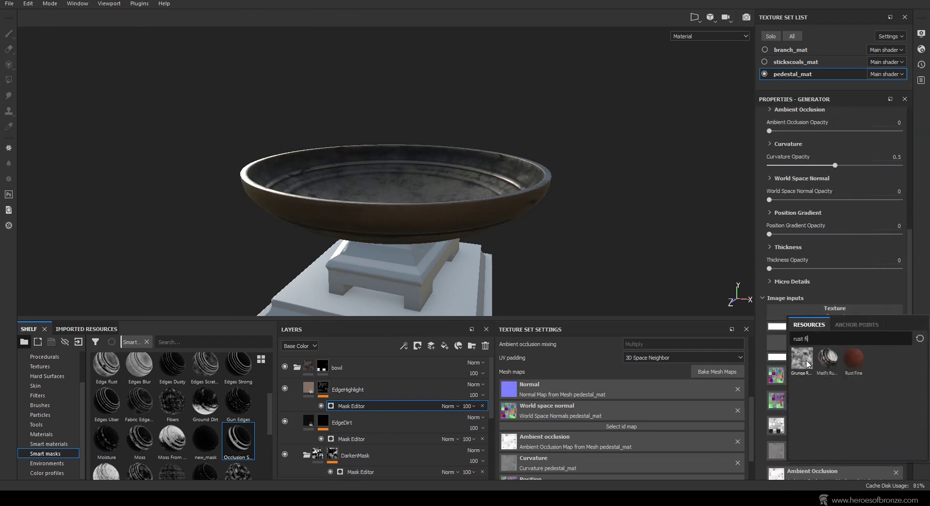
click(805, 361)
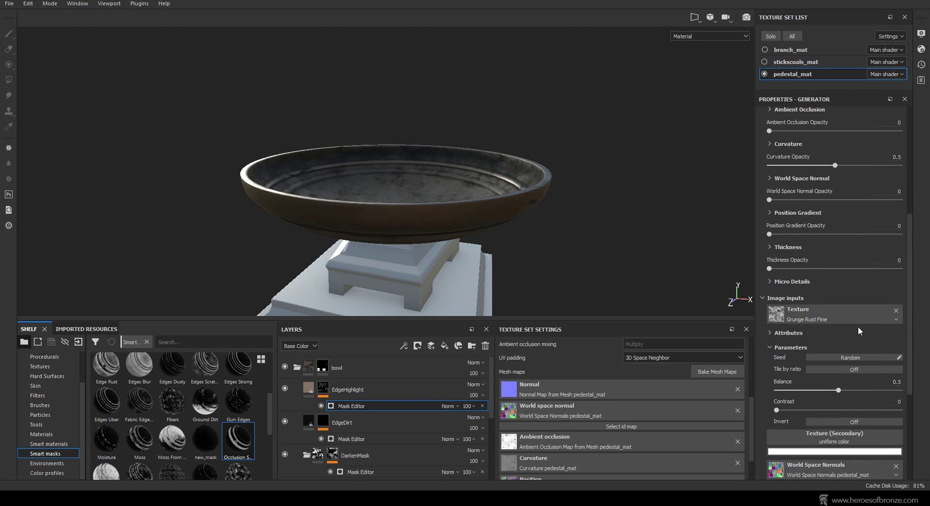
Set the EdgeHighlight mask generator's Global Blur to 0.1, Global Balance to 0.1 and Global Contrast to 0.6
scroll(858, 327, up, 5)
click(891, 197)
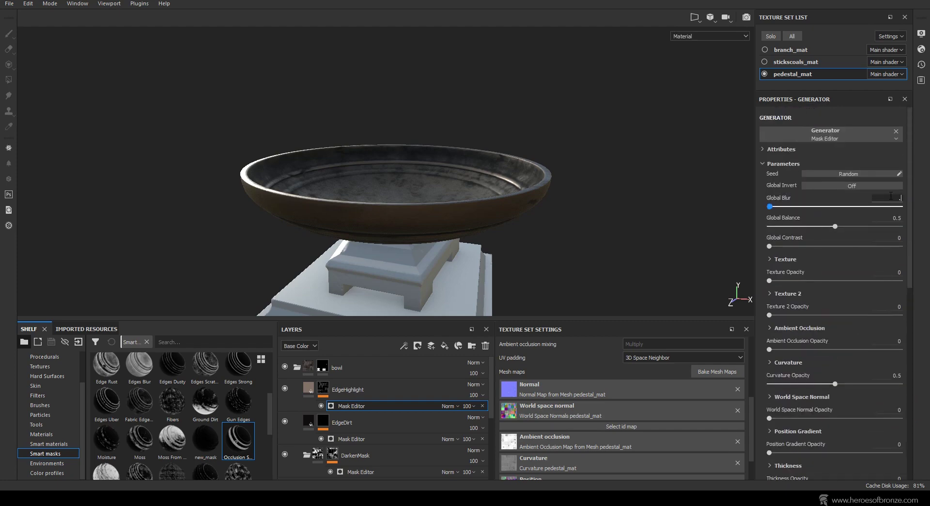
key(Return)
click(892, 217)
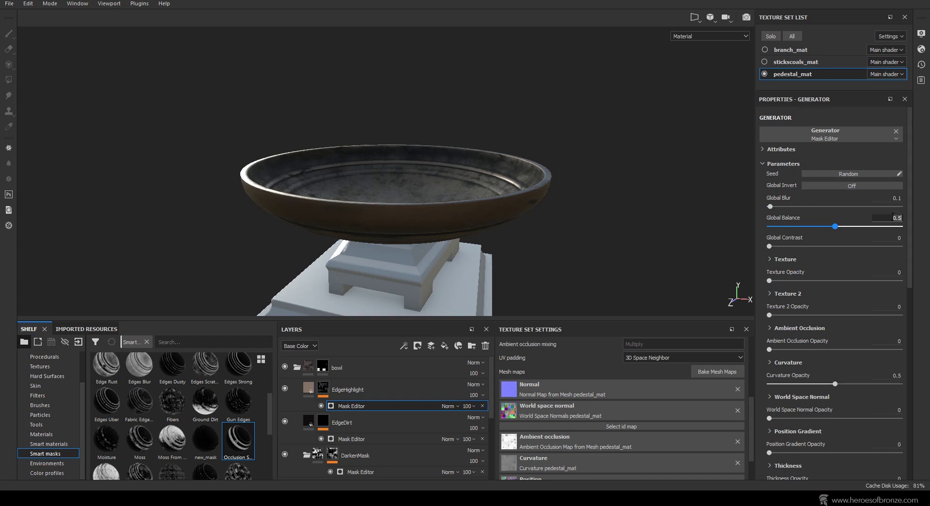
text(.1)
key(Return)
click(894, 237)
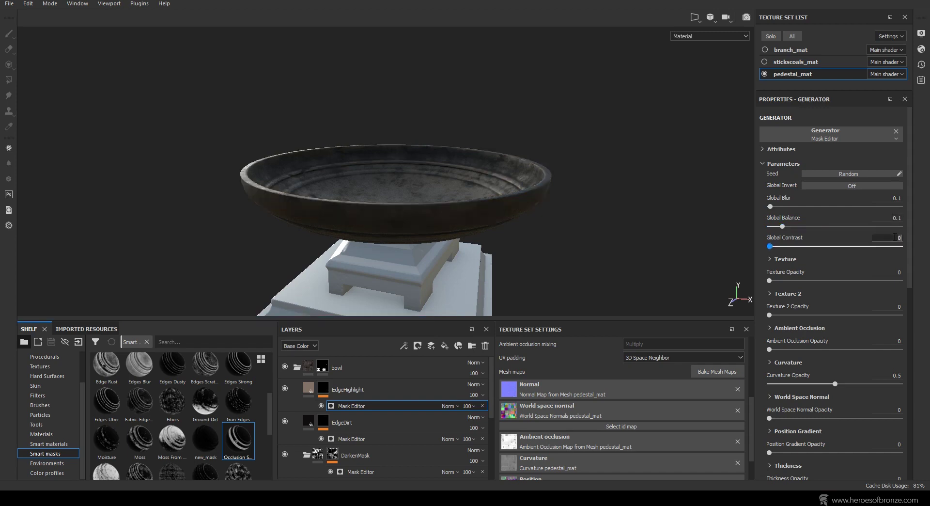
text(.6)
key(Return)
Set the EdgeHighlight mask generator's Texture Opacity to 0.5 and Curvature Opacity to 1
click(895, 273)
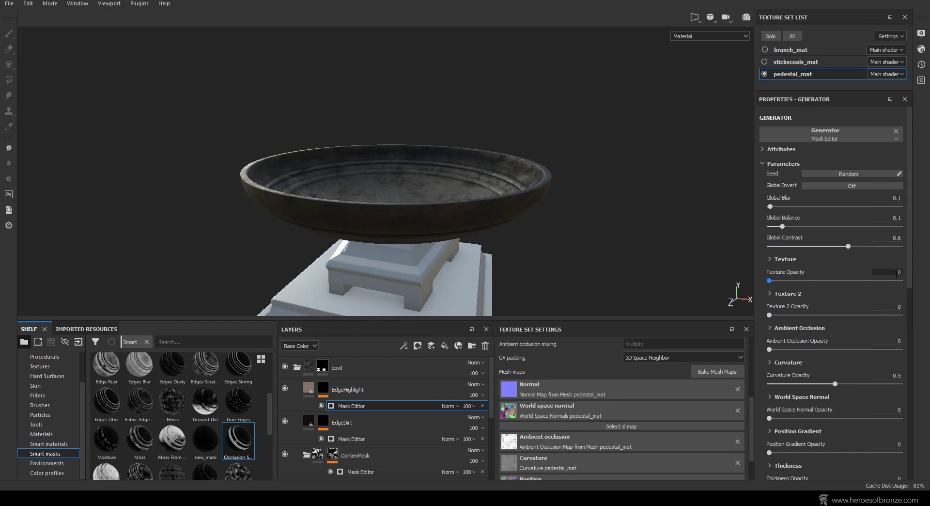
text(.5)
key(Return)
click(896, 376)
text(1)
key(Return)
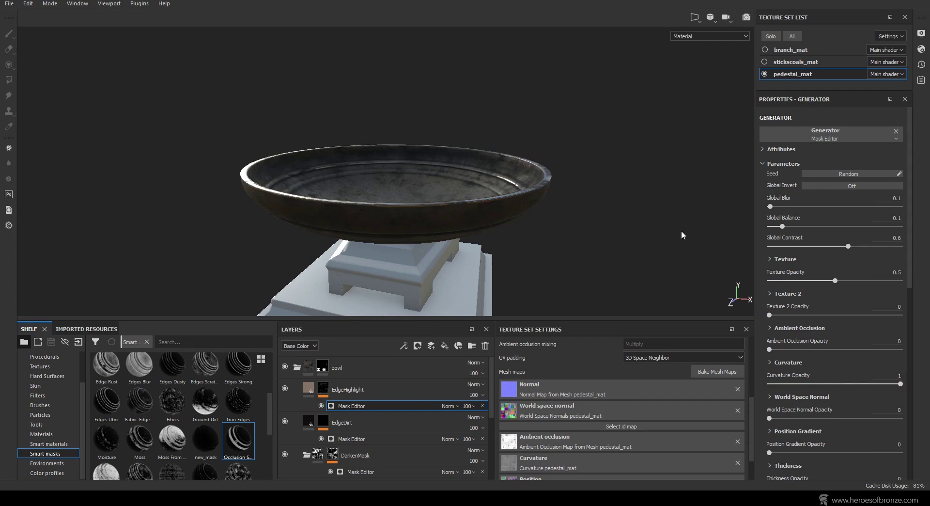
Check the highlights around the bowl's rim and set the EdgeHighlight mask generator's Global Balance to 0.05
mouse_move(583, 189)
alt+mouse_down()
mouse_move(575, 178)
mouse_move(617, 181)
mouse_move(623, 230)
mouse_move(640, 190)
mouse_move(654, 193)
mouse_move(590, 191)
alt+mouse_up()
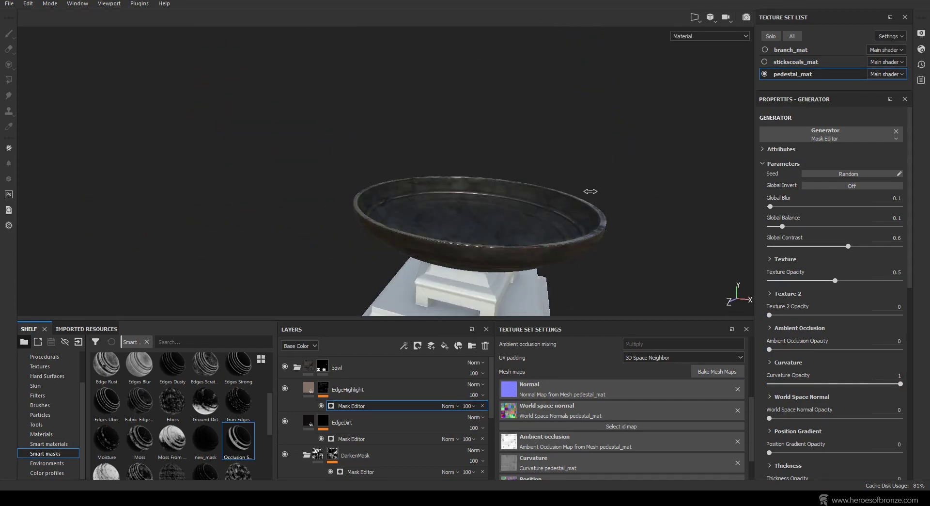
shift+right_drag(590, 192, 630, 198)
alt+drag(630, 198, 625, 242)
alt+middle_drag(608, 197, 576, 221)
scroll(576, 221, up, 3)
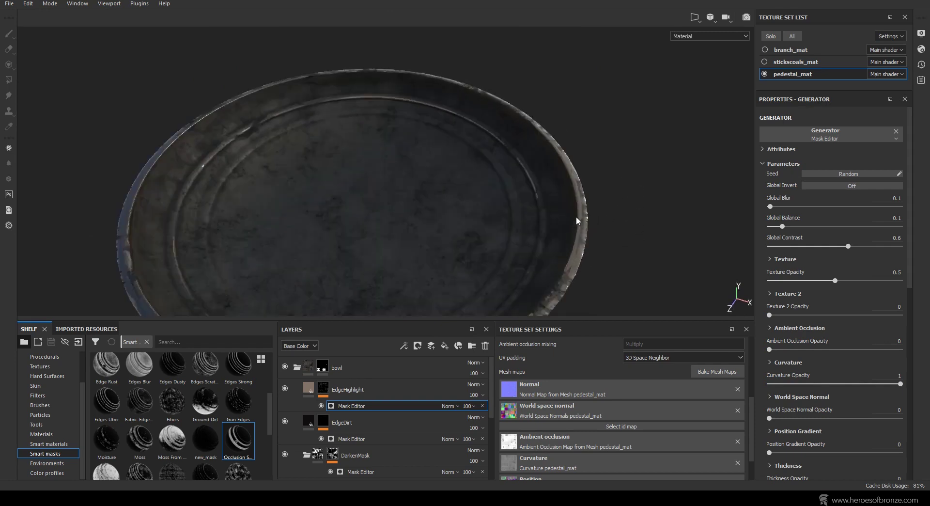
scroll(487, 259, down, 3)
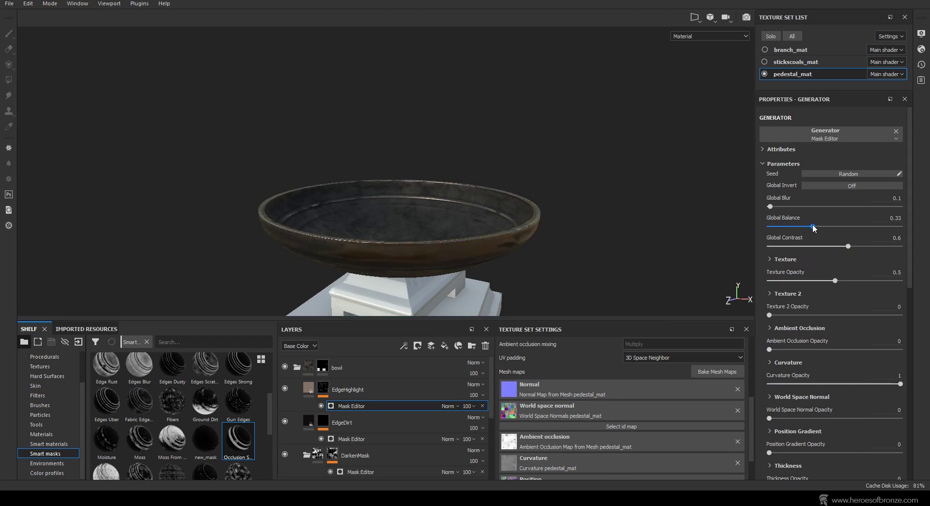
click(884, 217)
text(0.05)
key(Return)
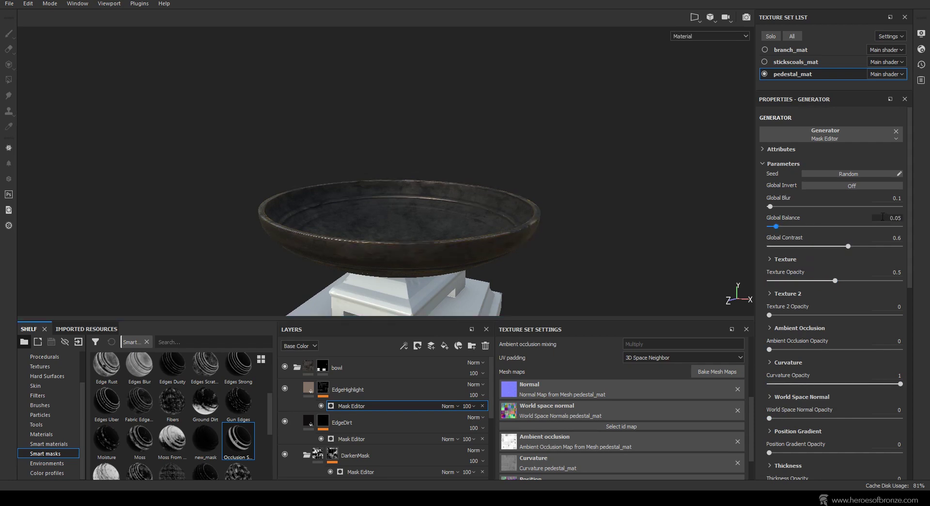
Add a Blur filter above the Mask Editor in the EdgeHighlight mask and set its Blur Intensity to 0.1
mouse_move(586, 189)
alt+right_down()
mouse_move(572, 186)
mouse_move(598, 188)
alt+right_up()
alt+drag(598, 191, 448, 217)
alt+middle_drag(458, 218, 407, 221)
click(405, 346)
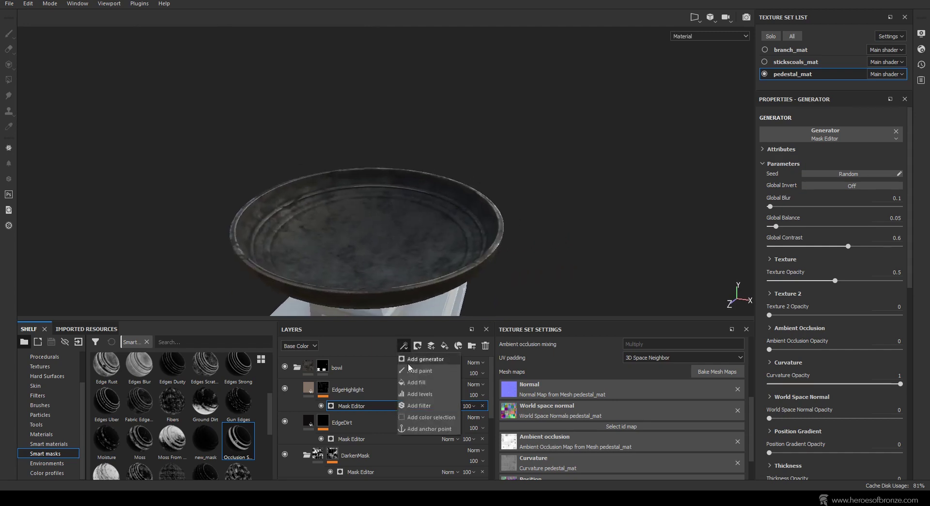
click(423, 404)
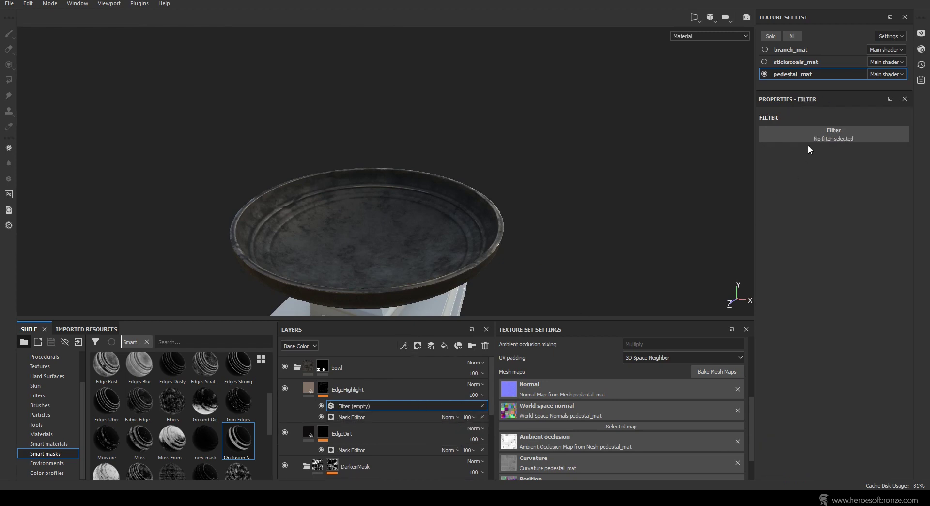
click(821, 131)
click(853, 163)
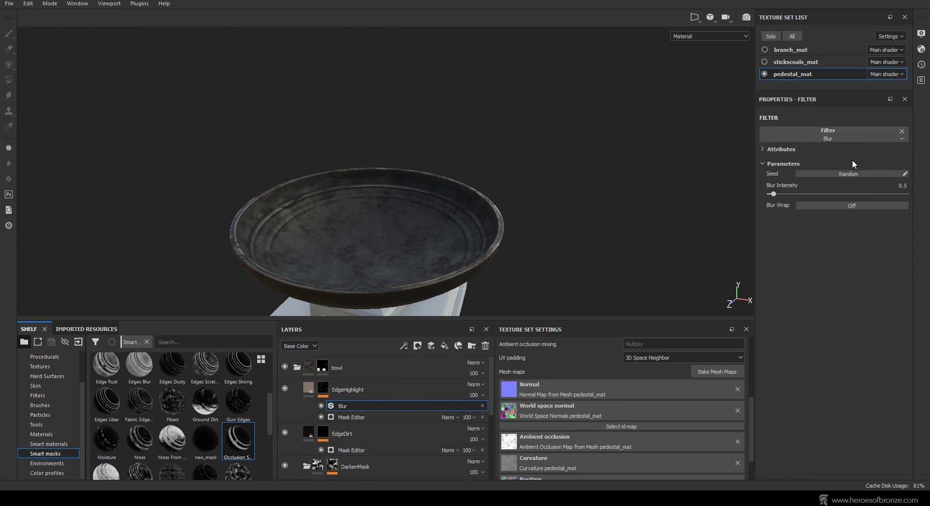
click(899, 185)
text(0.1)
key(Return)
Add a fill layer above EdgeHighlight and set its base color to a greyish green with RGB about 0.153, 0.190, 0.134
click(284, 388)
click(284, 388)
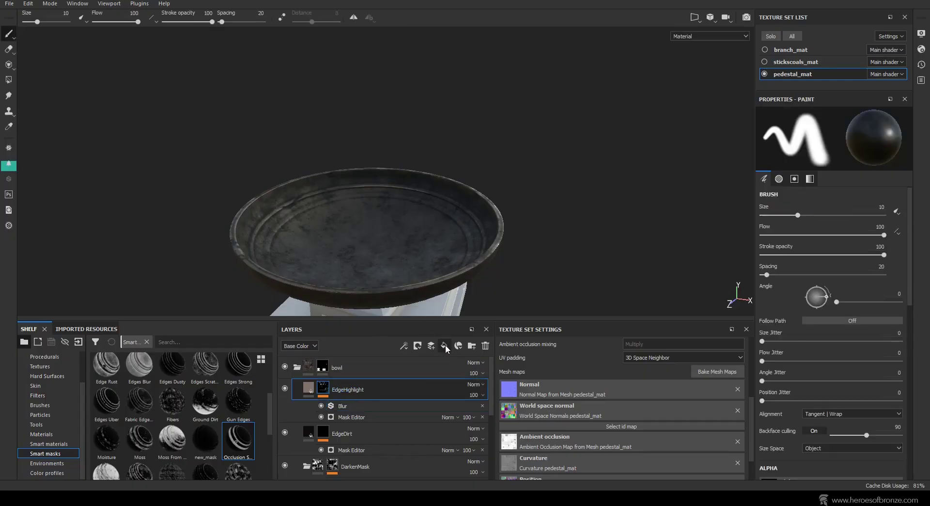
click(444, 345)
click(794, 317)
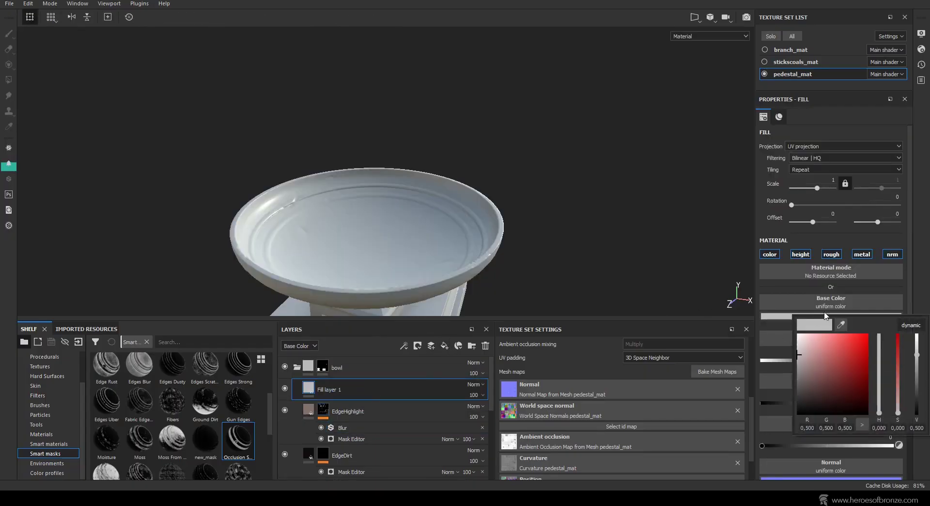
click(881, 380)
drag(882, 380, 880, 391)
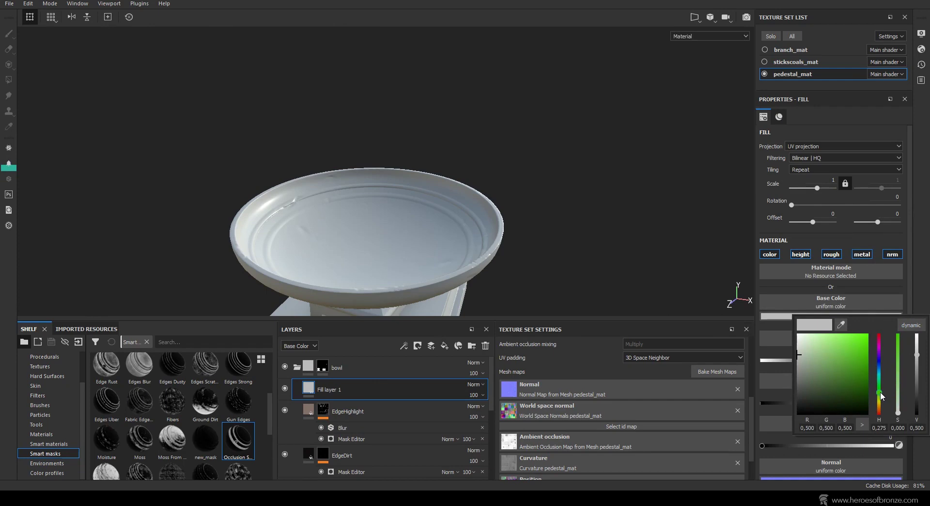
drag(814, 393, 807, 376)
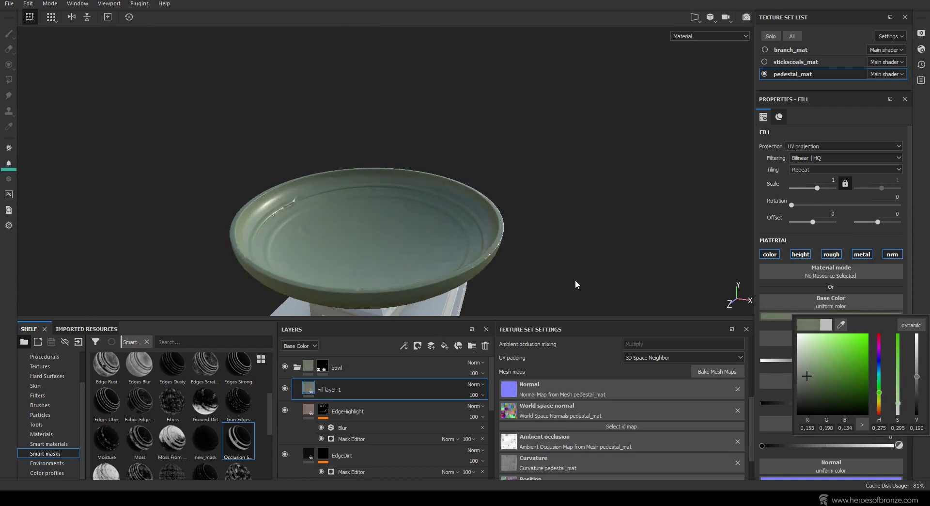
key(Escape)
Set the green fill layer's Roughness to 0.75
double_click(889, 394)
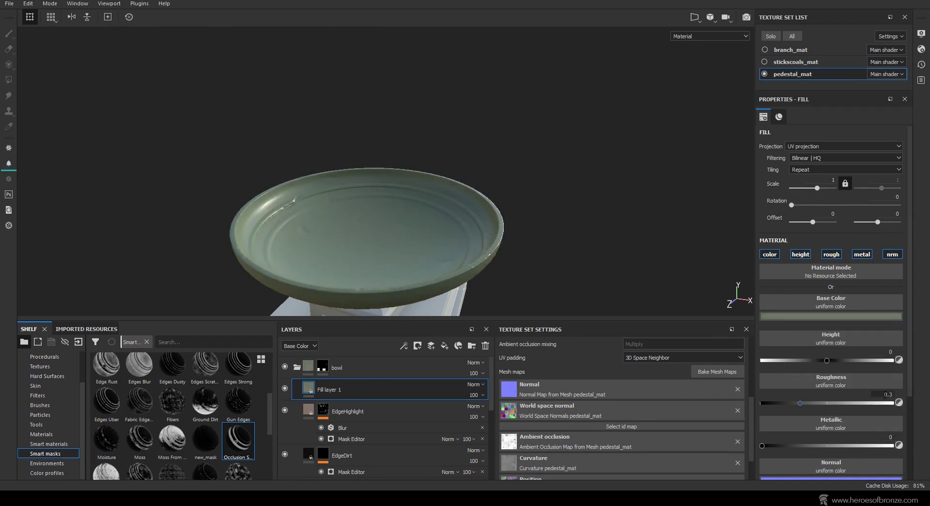
text(0.75)
key(Return)
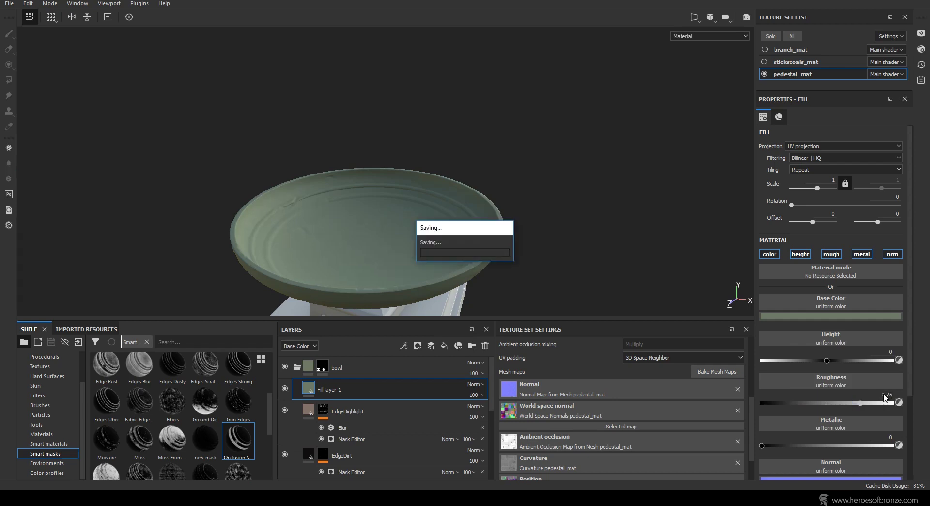
Darken the fill layer's base color to a green with RGB about 0.081, 0.106, 0.067 and set its projection scale to 3
click(834, 316)
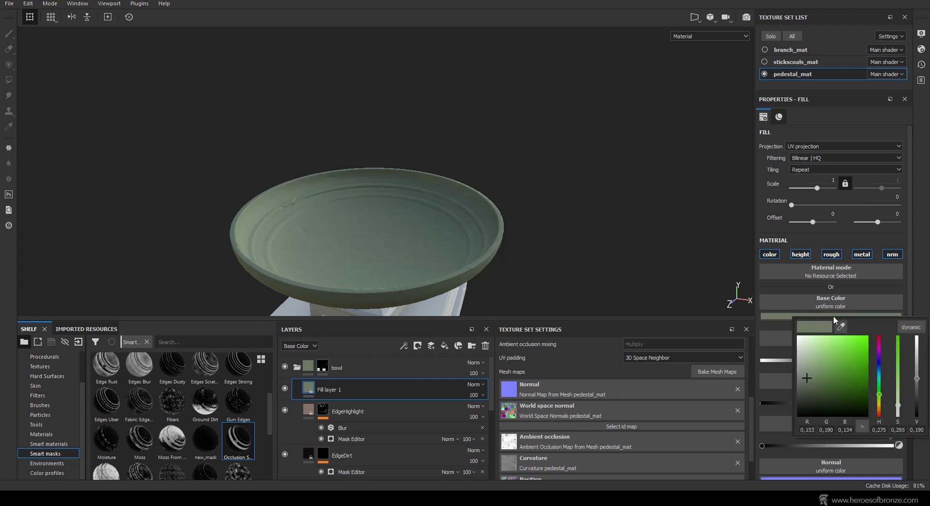
click(812, 385)
click(810, 387)
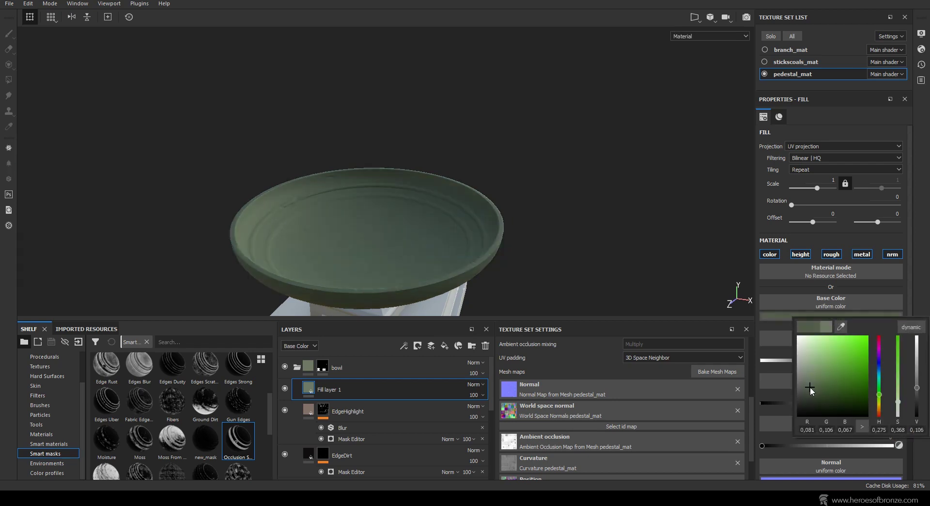
key(Escape)
Add a white mask to the green fill layer and give it a Mask Editor generator
click(404, 346)
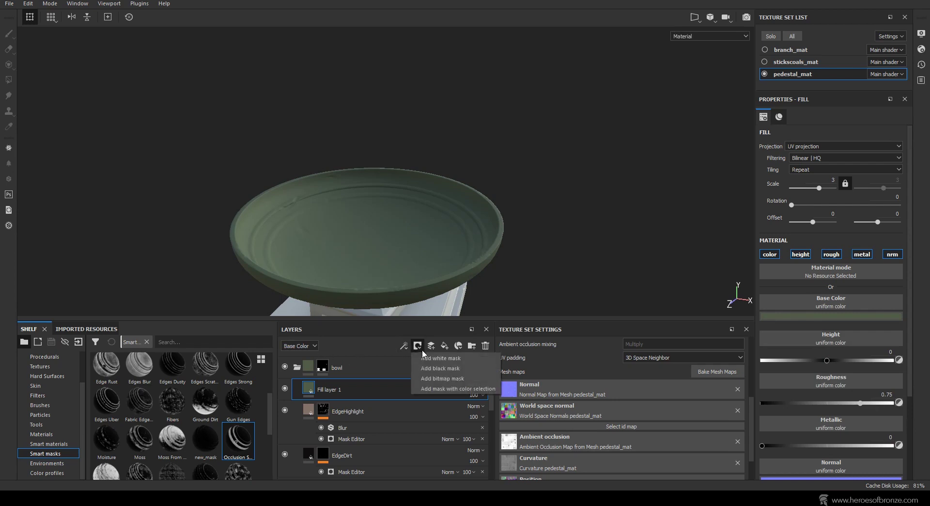
click(438, 367)
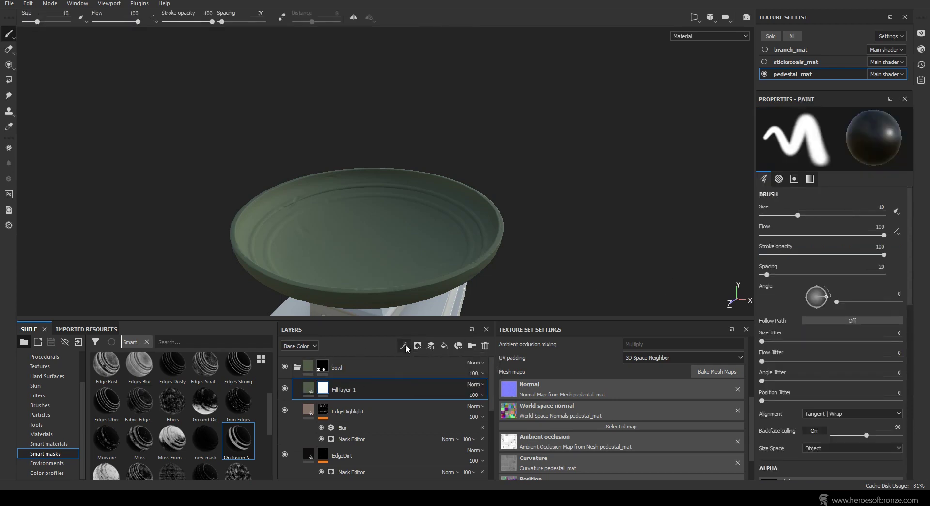
click(404, 345)
click(424, 361)
click(874, 138)
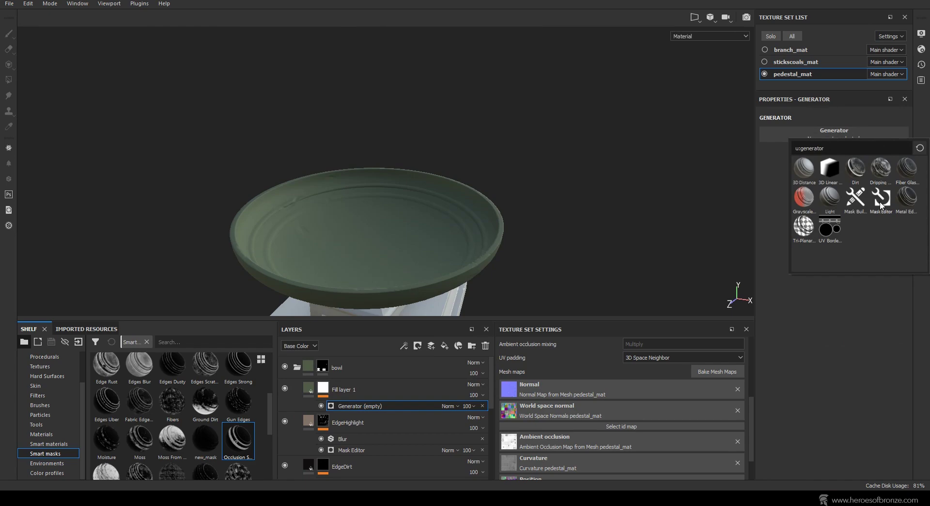
click(882, 206)
Use Grunge Rough Dirty as the green layer's mask generator Texture input and set the texture's Balance to 0.7
scroll(910, 286, down, 5)
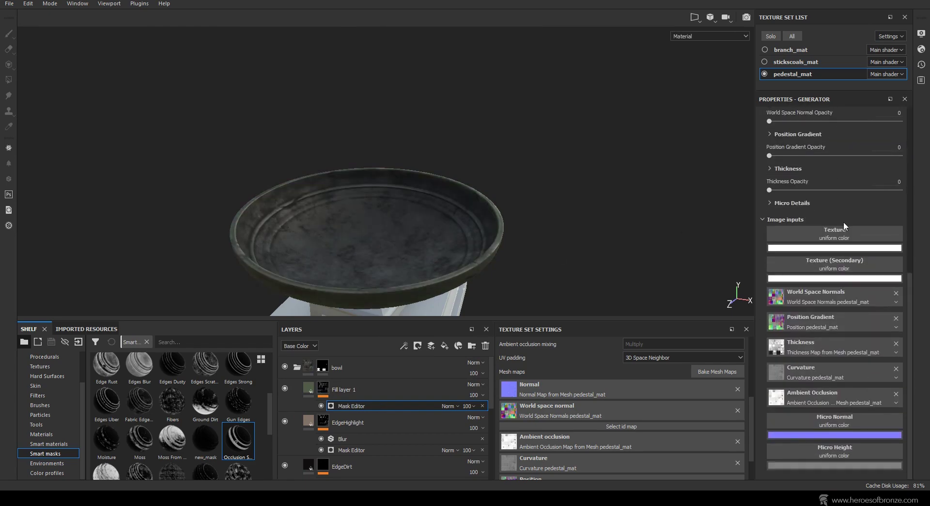
click(835, 231)
text(rust fi)
text(grunge rough dirt)
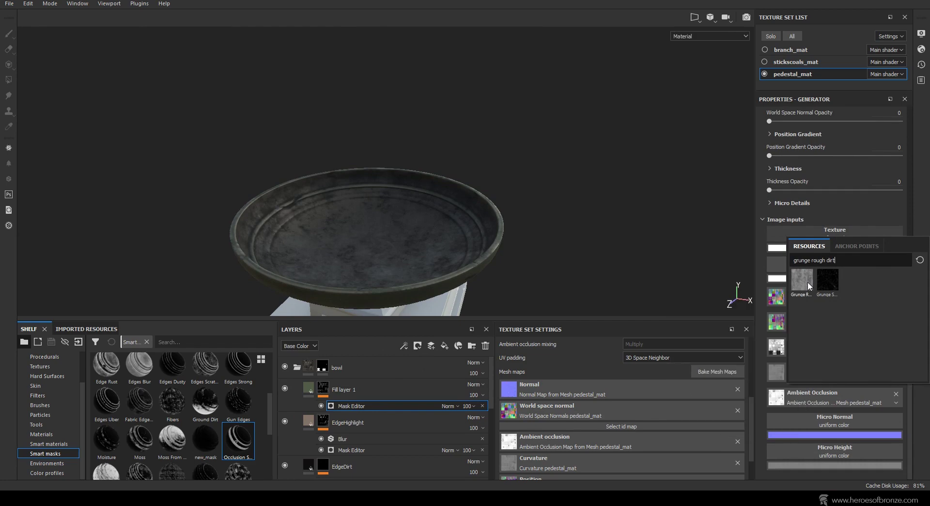
click(802, 280)
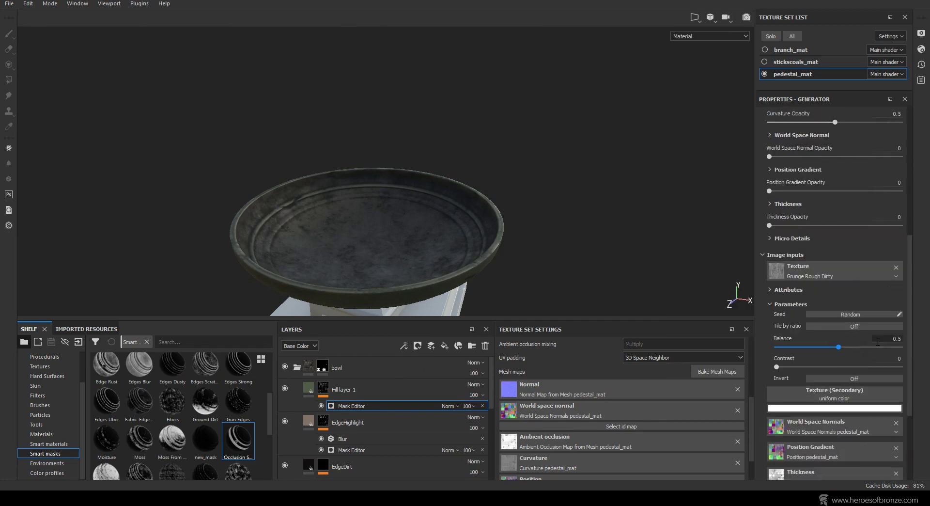
click(878, 339)
text(.7)
key(Return)
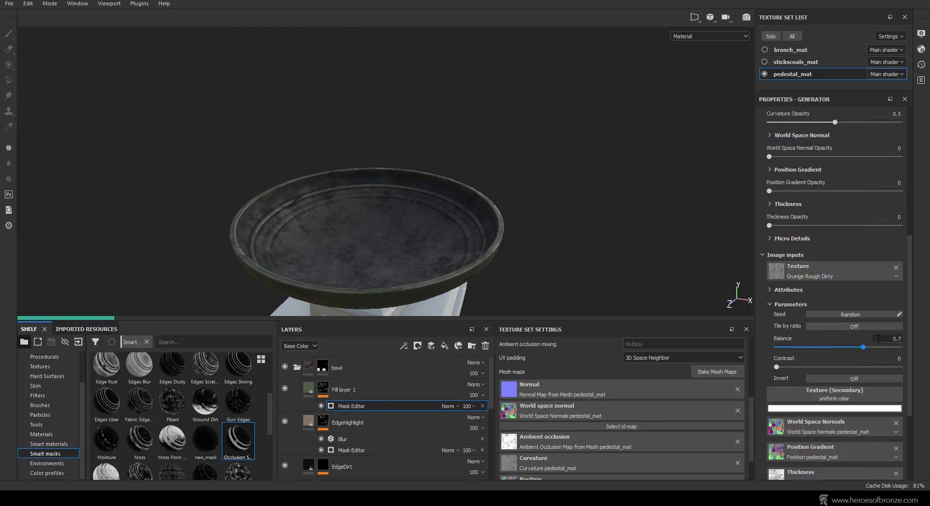
Set the green layer's mask generator Global Balance to 0.65, with Texture Opacity and Texture 2 Opacity both at 1
drag(911, 328, 910, 200)
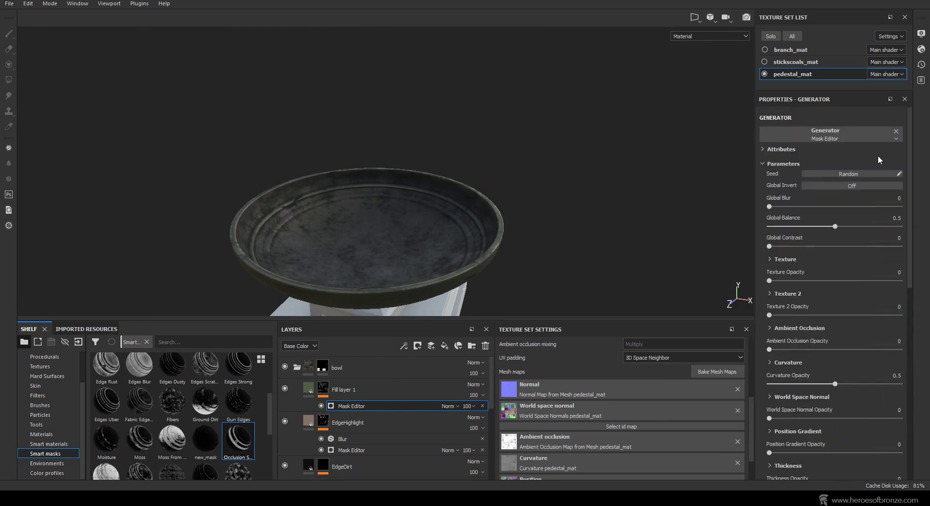
click(896, 218)
text(.65)
key(Return)
click(900, 280)
click(900, 315)
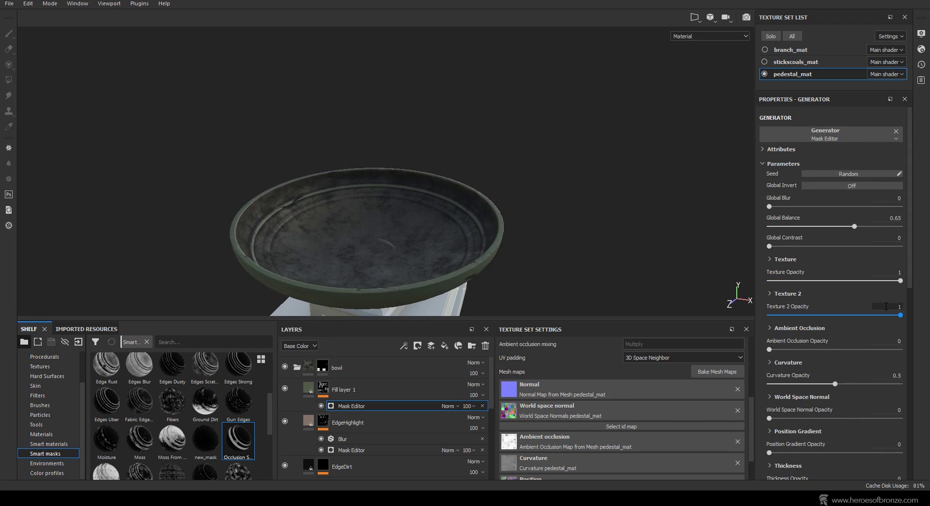
Set the green layer's mask generator Ambient Occlusion Opacity and Curvature Opacity both to 1
click(899, 341)
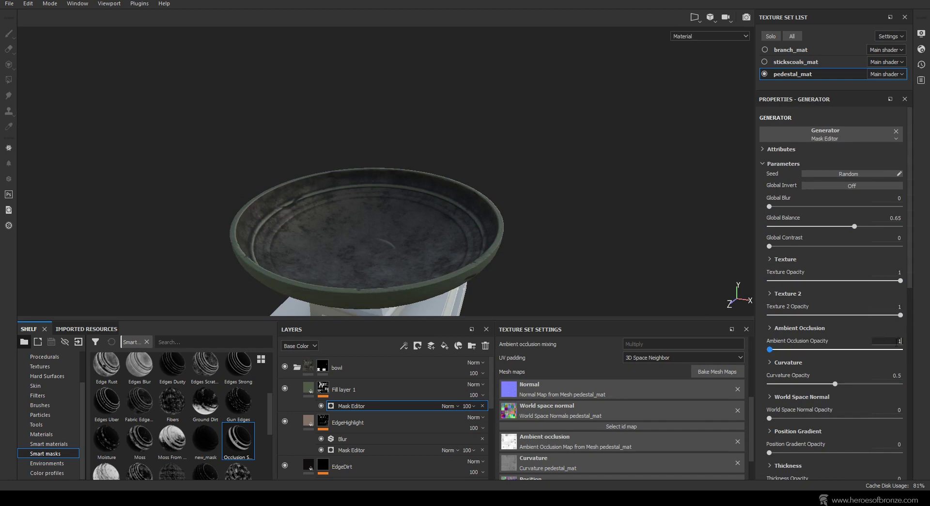
text(1)
key(Return)
click(893, 376)
text(1)
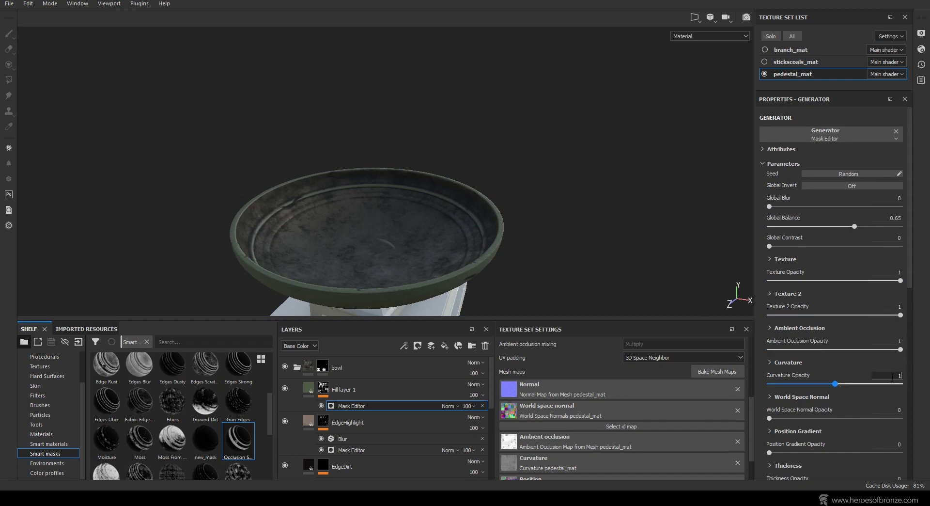
key(Return)
Add a Blur filter with intensity 0.5 to the green layer's mask and set the layer's opacity to 80
click(404, 345)
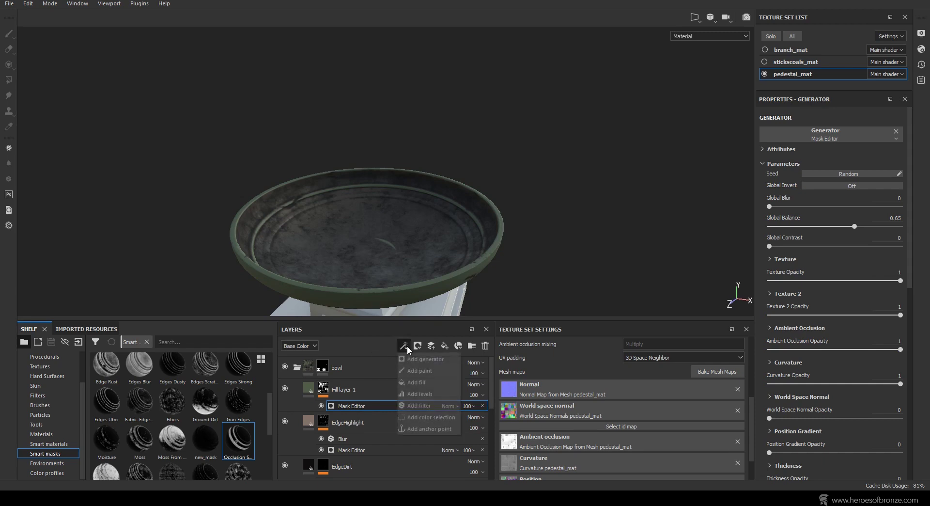
click(420, 406)
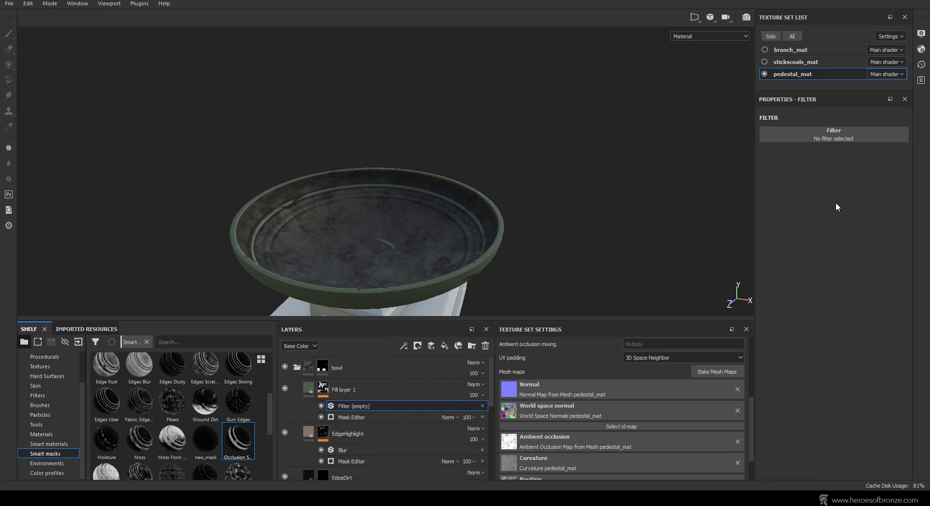
click(841, 135)
click(842, 172)
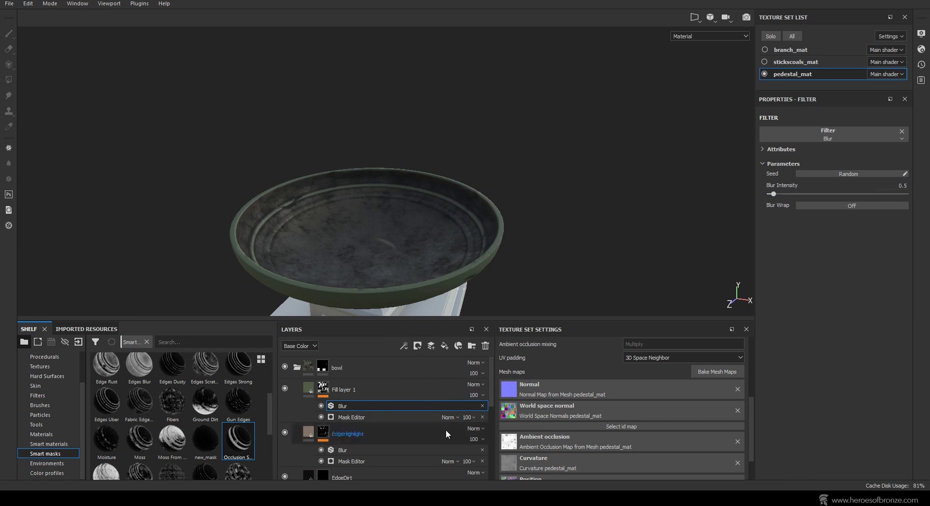
click(473, 395)
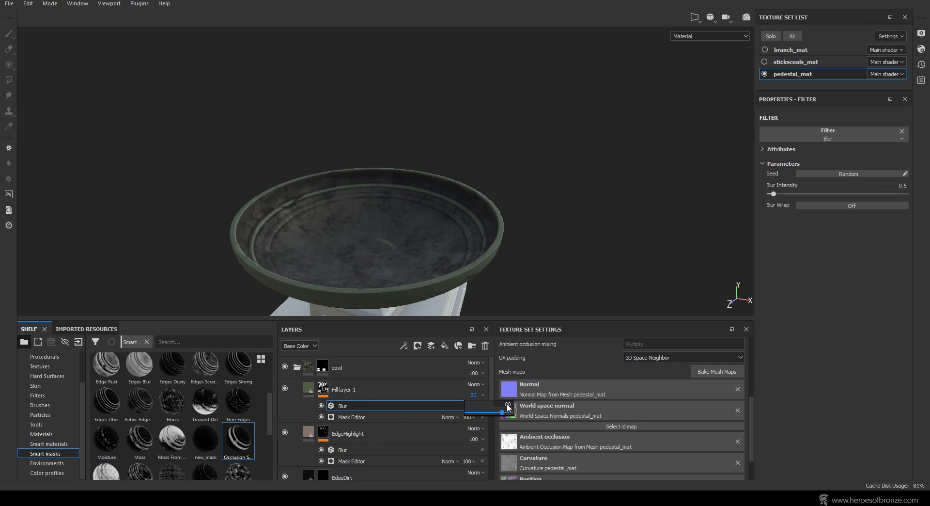
key(Return)
alt+right_drag(440, 286, 469, 286)
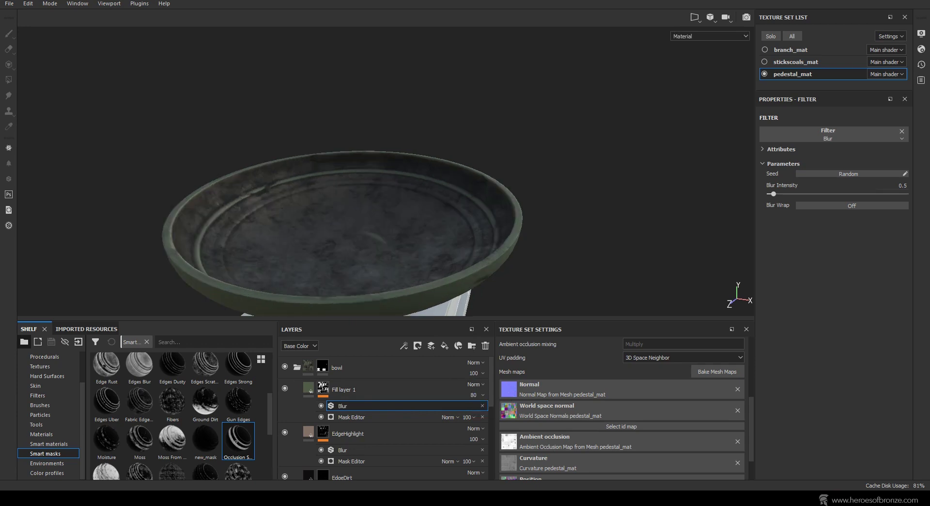
Rename the green fill layer as Moss
click(341, 391)
double_click(347, 391)
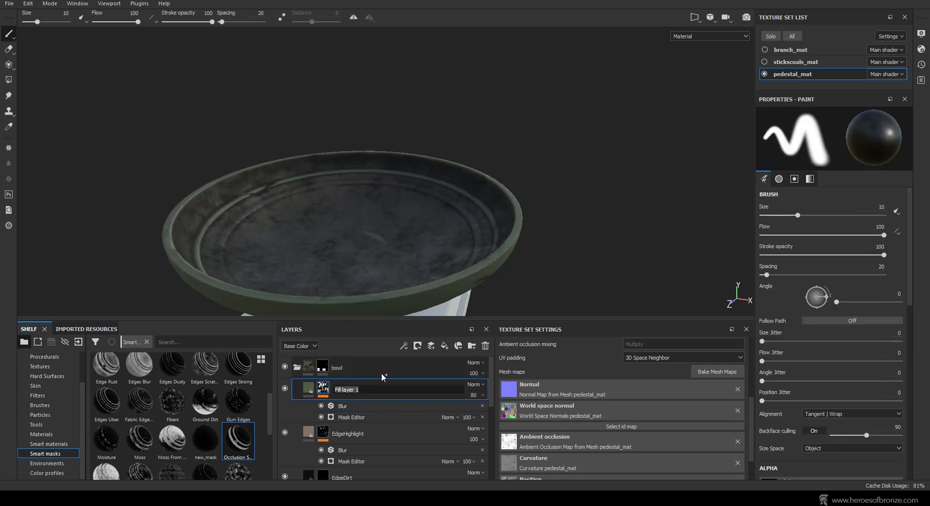
text(Moss)
key(Return)
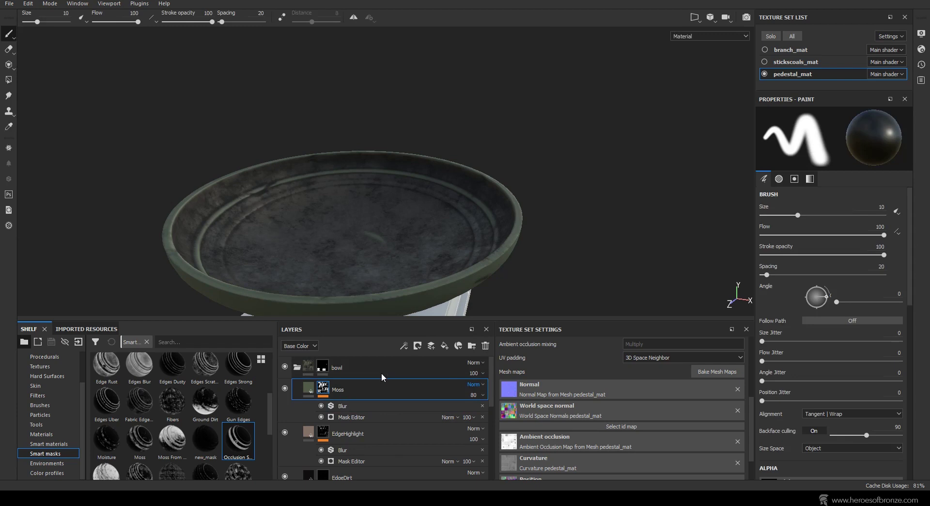
Group the Moss layer into its own folder and name the folder MossMask
key(ctrl+g)
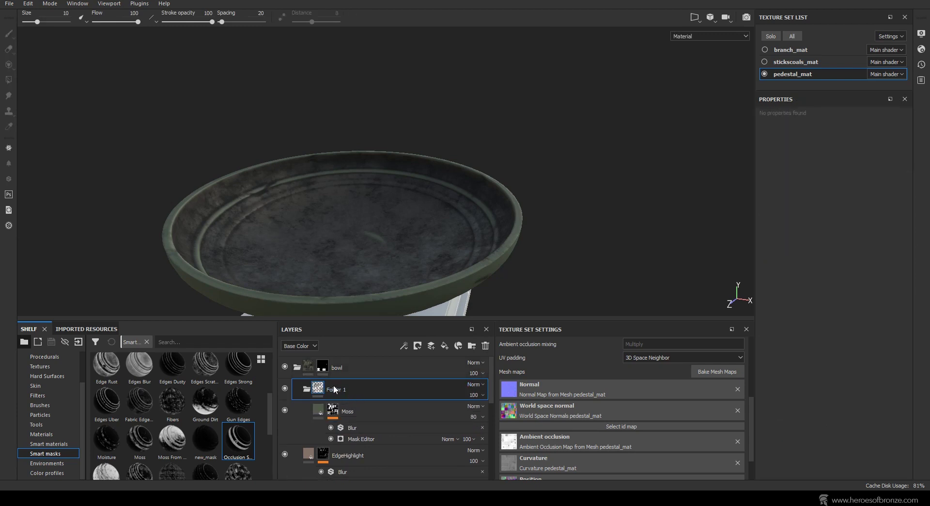
double_click(334, 390)
text(Mos)
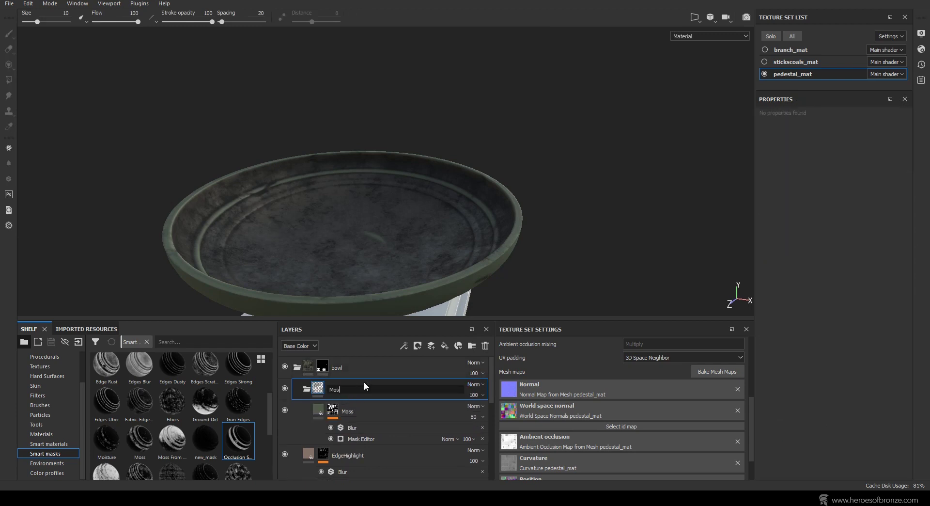
text(sMask)
key(Return)
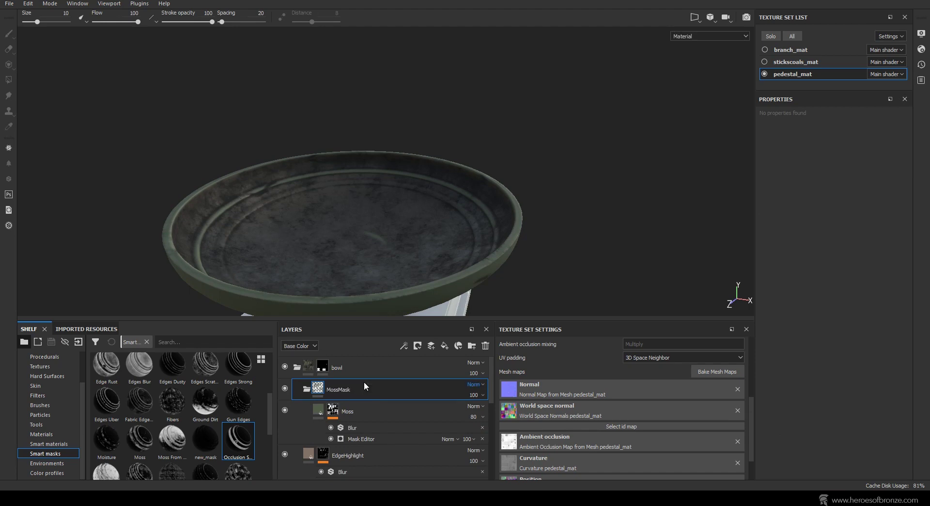
Add a white mask to the MossMask folder and give it a fill using Grunge Map 008 as grayscale
click(417, 346)
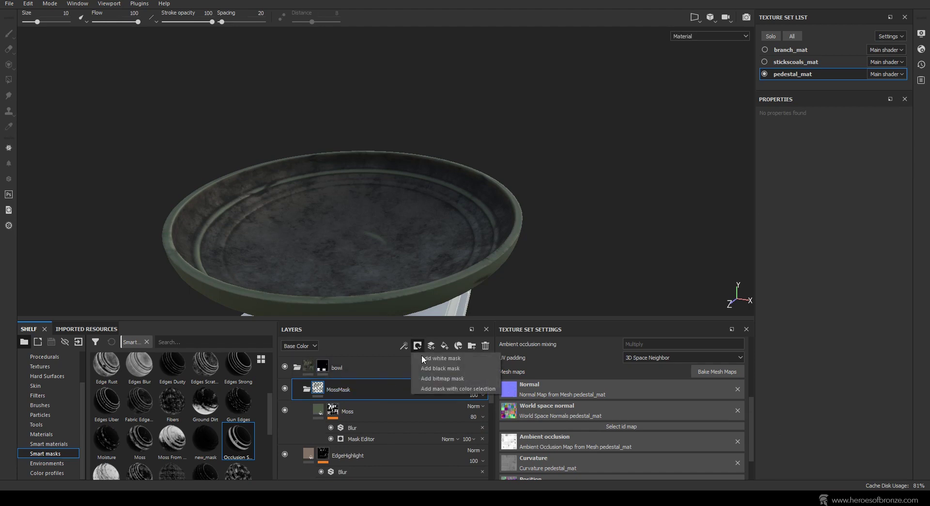
click(434, 367)
click(403, 345)
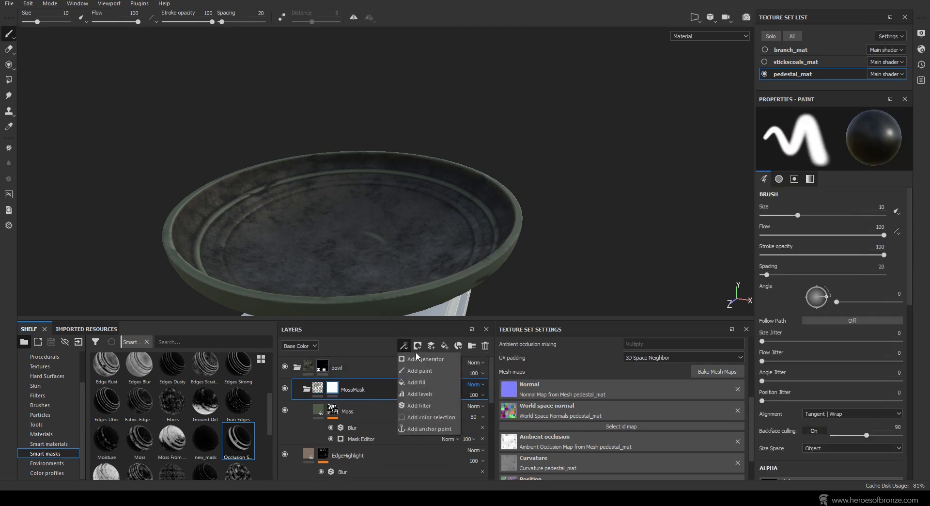
click(420, 383)
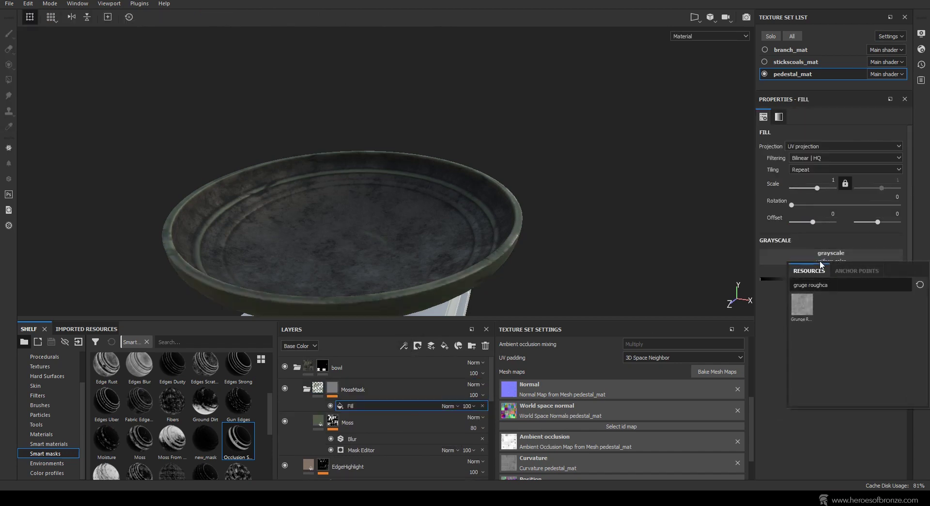
key(ctrl+a)
text(grunge)
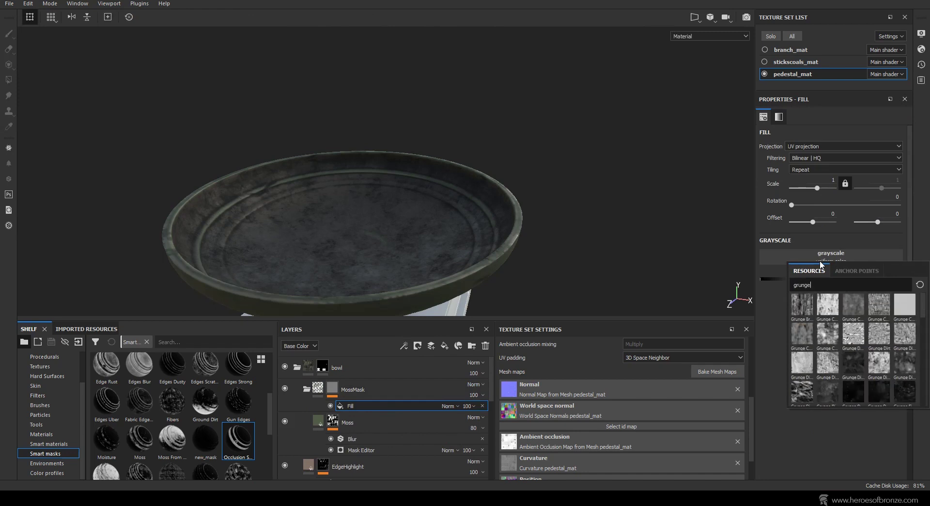
text( 008)
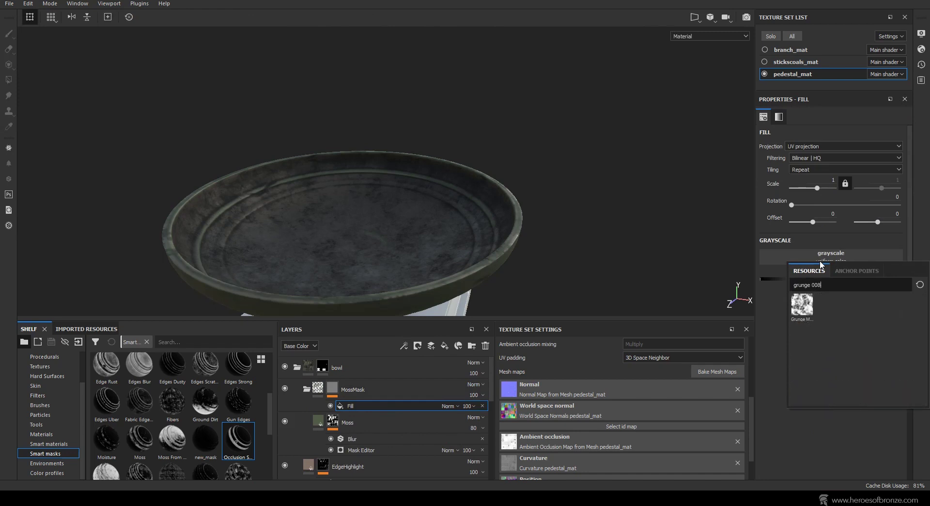
click(813, 308)
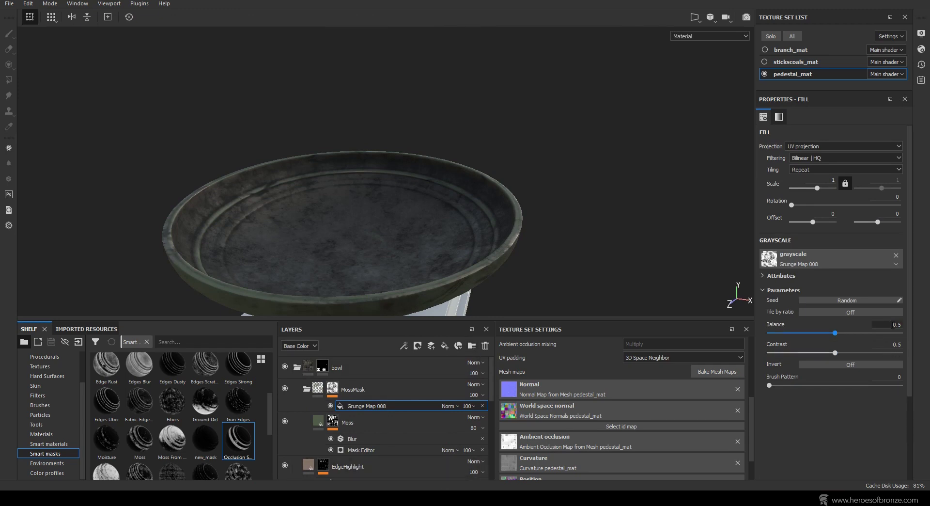
Set the Grunge Map 008 fill's Balance to 0.3 and Contrast to 0.7
click(891, 322)
text(0.3)
key(Return)
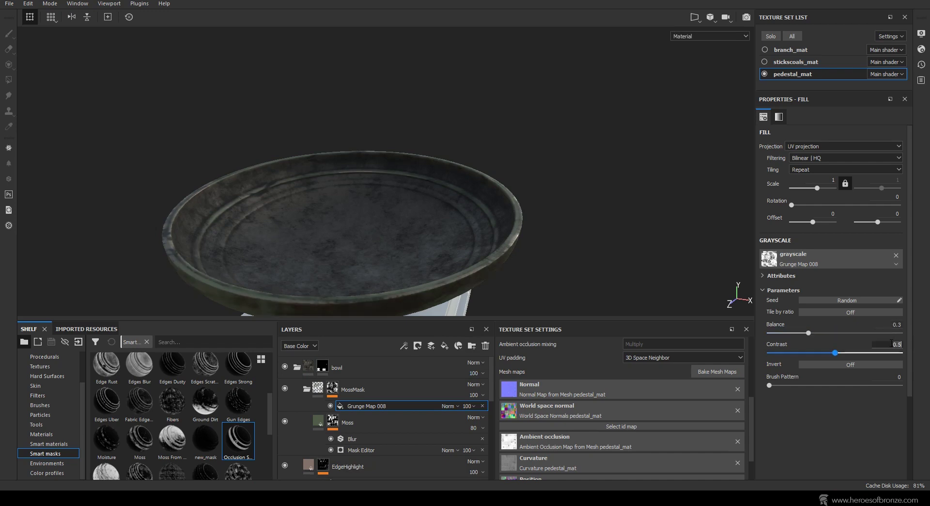
drag(889, 344, 891, 342)
Try a projection scale of 0.17 for the Grunge Map 008 fill, and settle on a scale of 0.5
click(830, 183)
text(.1)
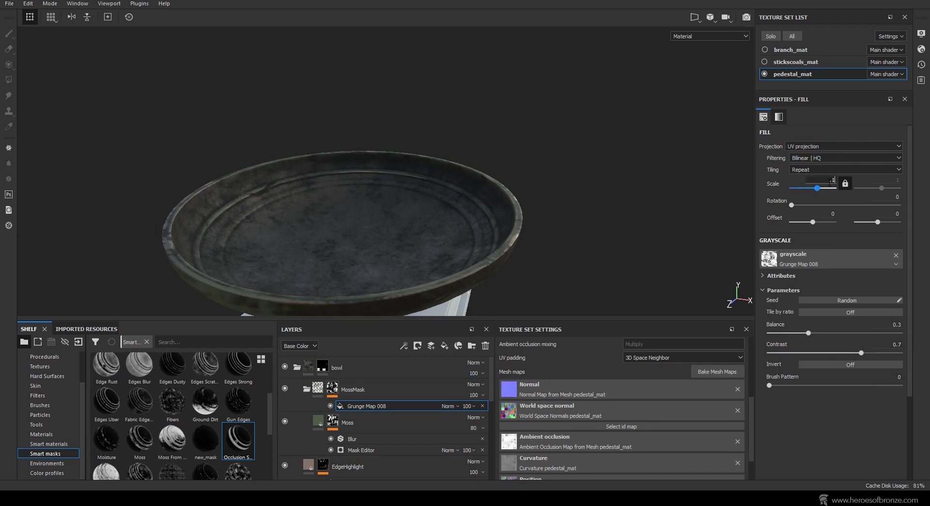
text(7)
key(Return)
click(829, 182)
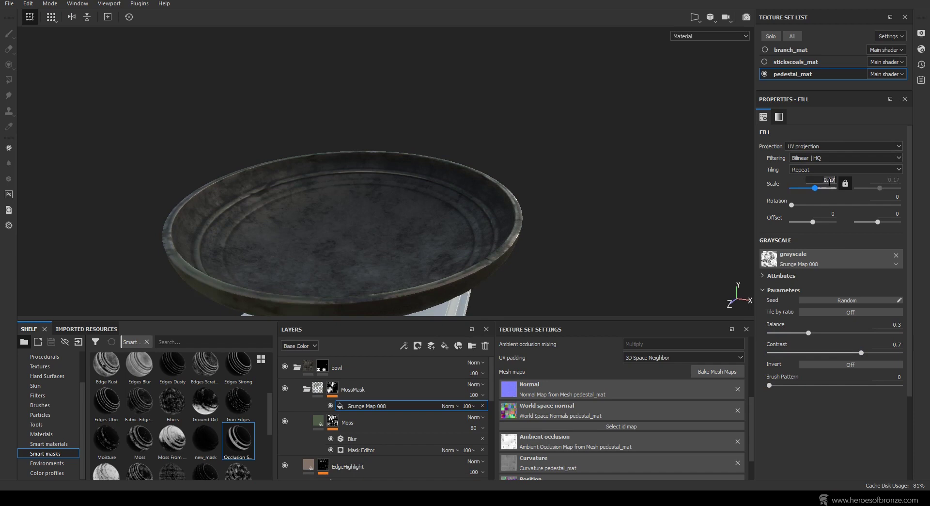
text(.5)
key(Return)
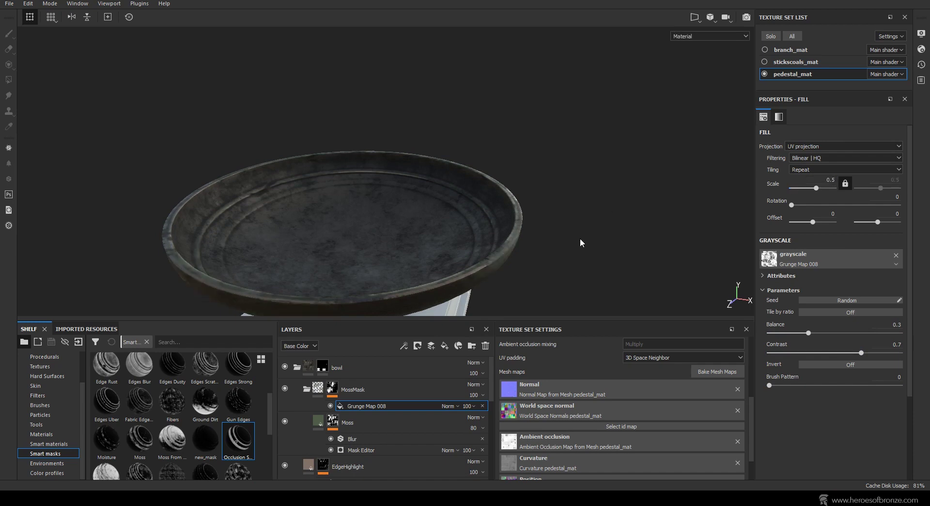
Compare the moss coverage on the bowl's side with a grunge scale of 0.2 and restore the scale to 0.5
alt+drag(580, 237, 253, 280)
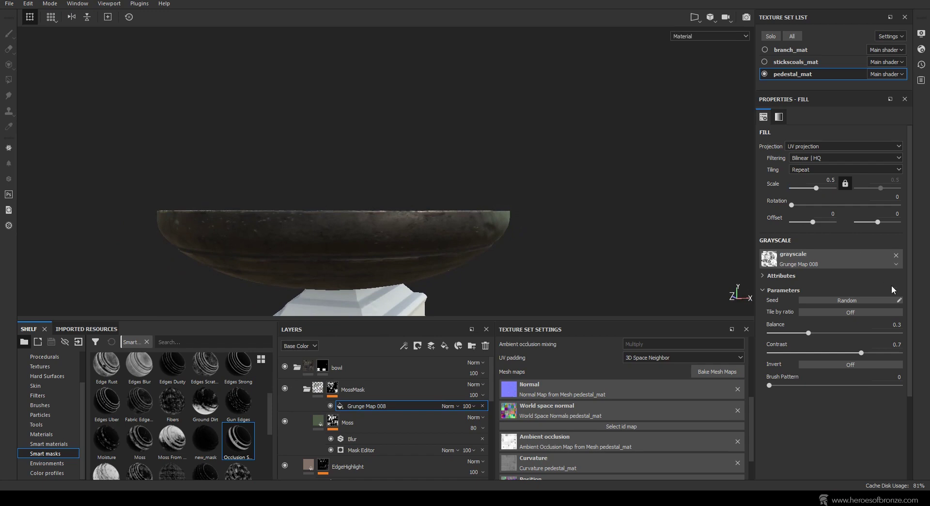
click(828, 179)
key(BackSpace)
key(BackSpace)
key(BackSpace)
text(0.2)
key(Return)
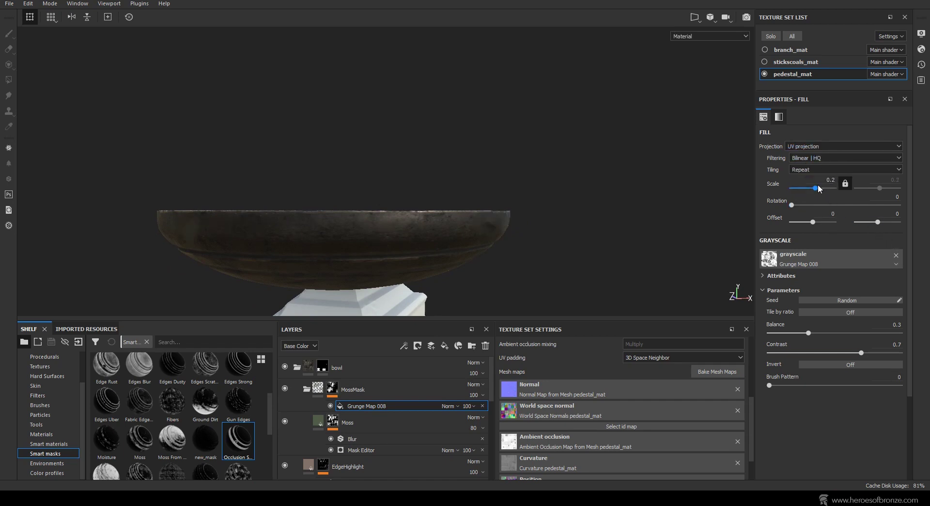
double_click(827, 180)
text(0.5)
key(Return)
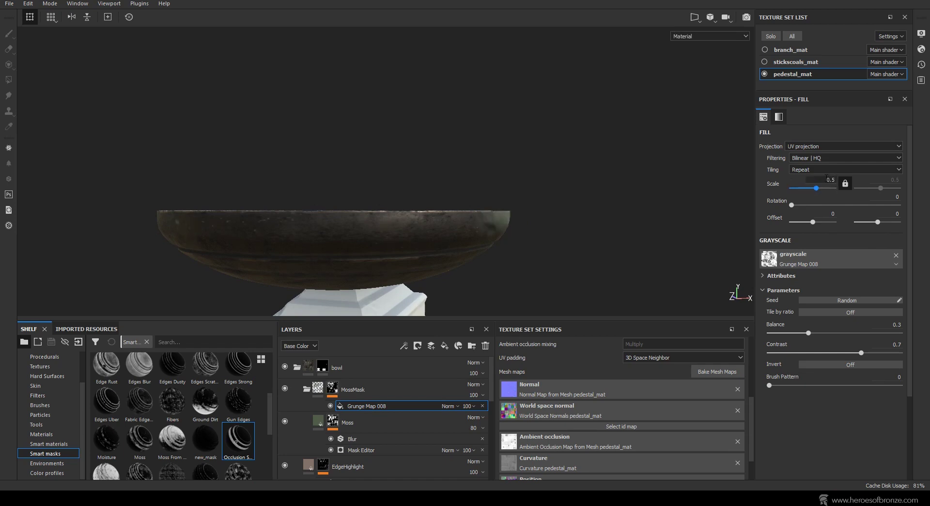
Add a Blur filter with intensity 0.1 above the Grunge Map 008 fill in the MossMask folder's mask
scroll(602, 227, down, 3)
mouse_move(636, 226)
alt+mouse_down()
mouse_move(443, 202)
mouse_move(224, 216)
mouse_move(485, 224)
alt+mouse_up()
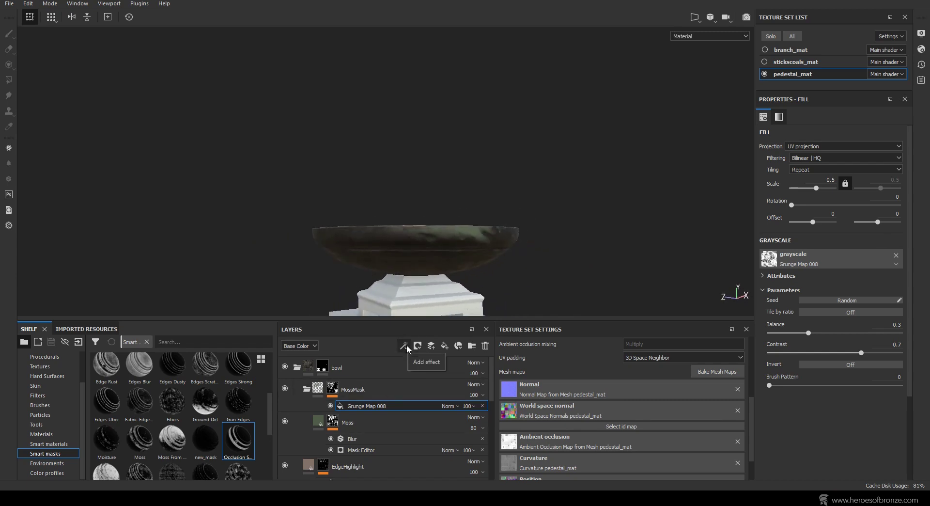
click(404, 346)
click(429, 406)
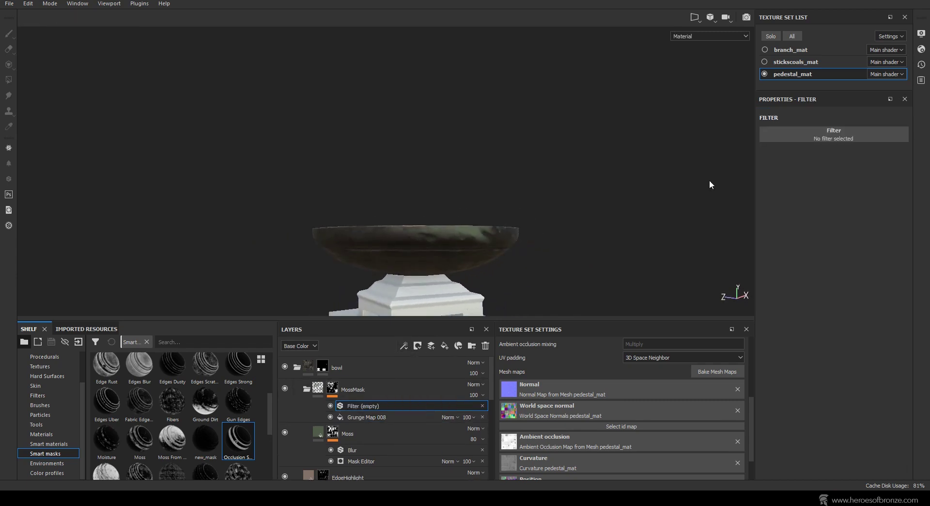
click(812, 130)
click(856, 160)
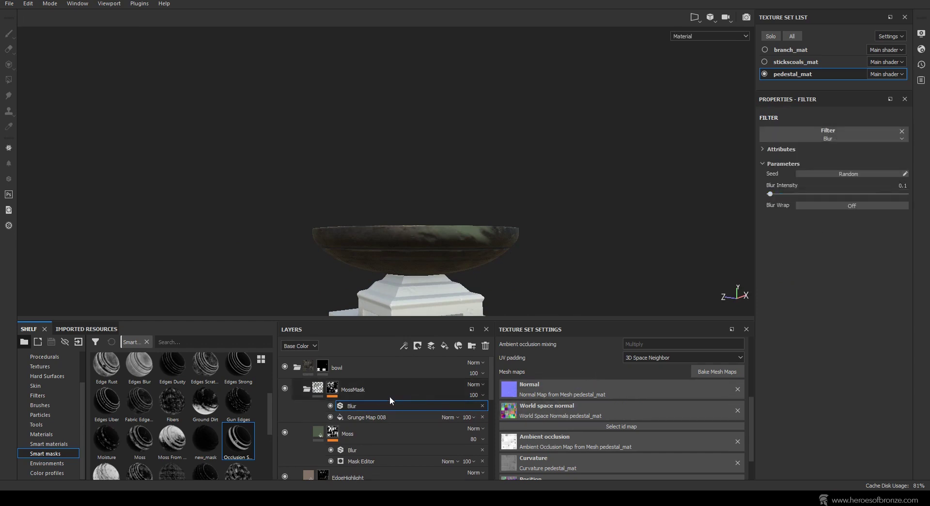
Add another fill to the MossMask folder's mask and use the Dirt 3 texture as its grayscale
click(404, 346)
click(421, 384)
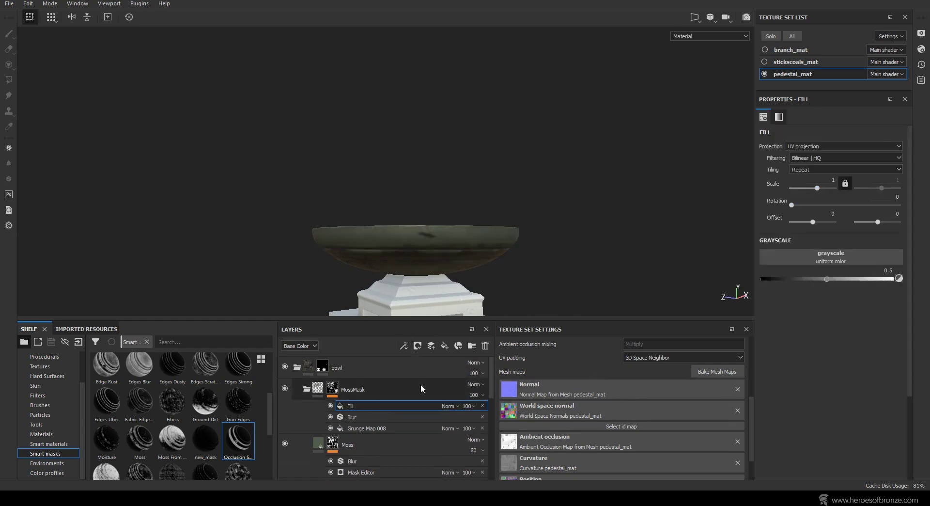
click(795, 254)
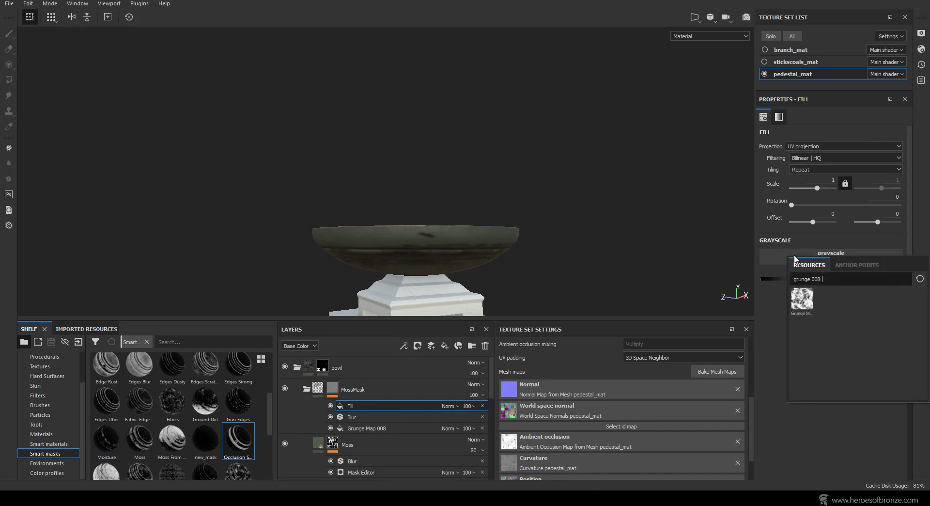
text(dirt 3)
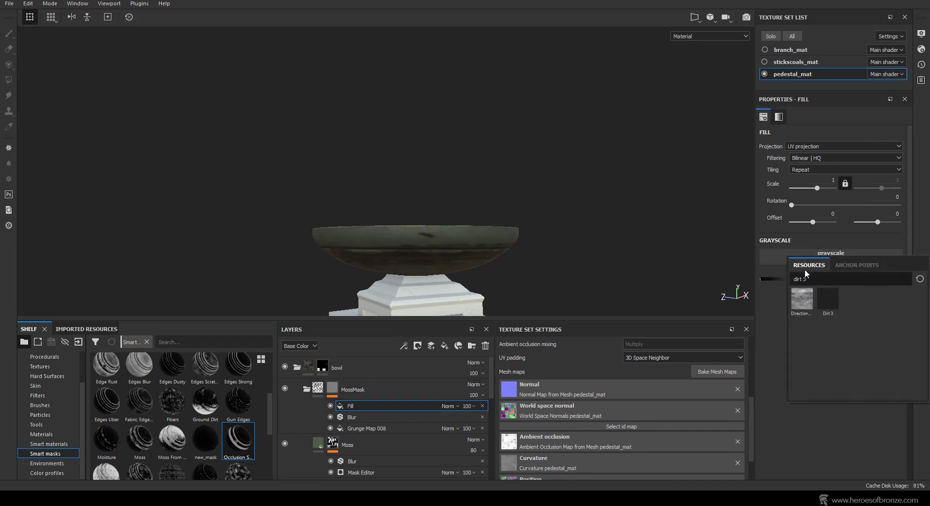
mouse_move(824, 292)
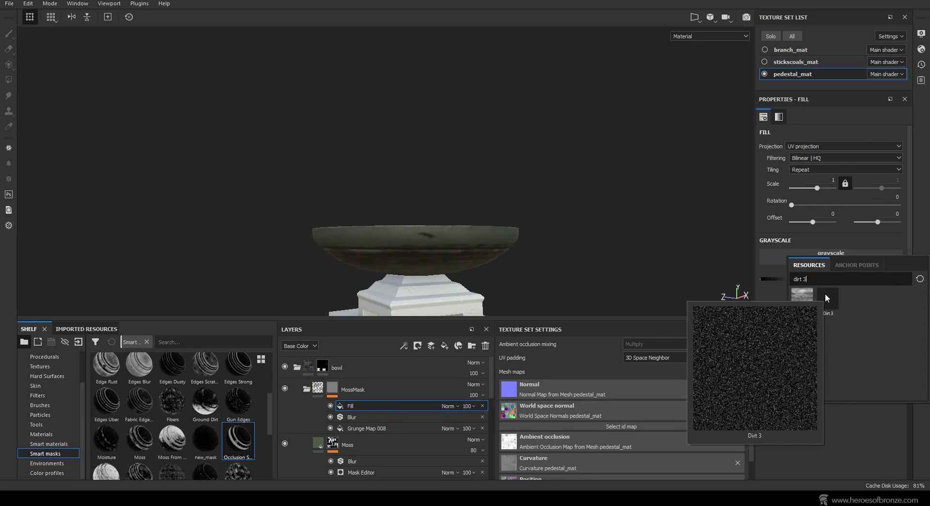
click(824, 292)
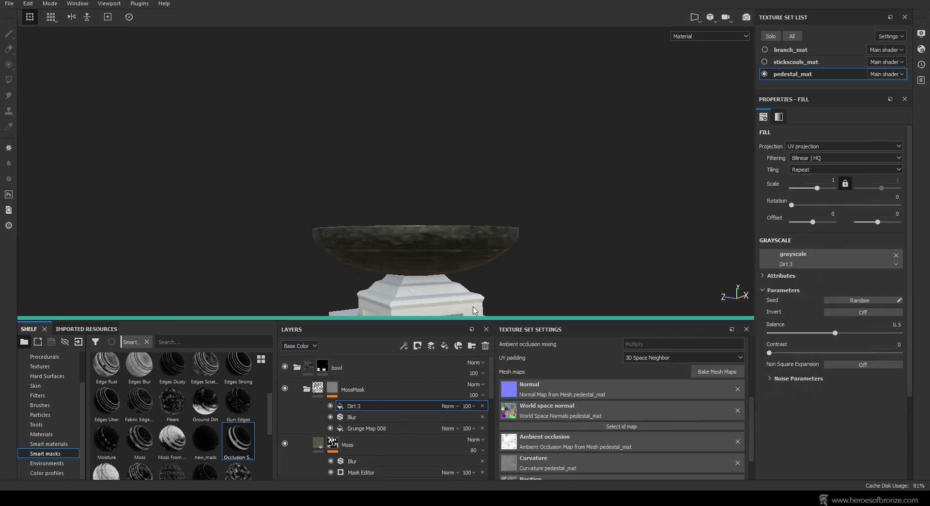
Set the Dirt 3 fill's projection scale to 16 and its blend mode to Overlay
click(822, 181)
text(16)
key(Return)
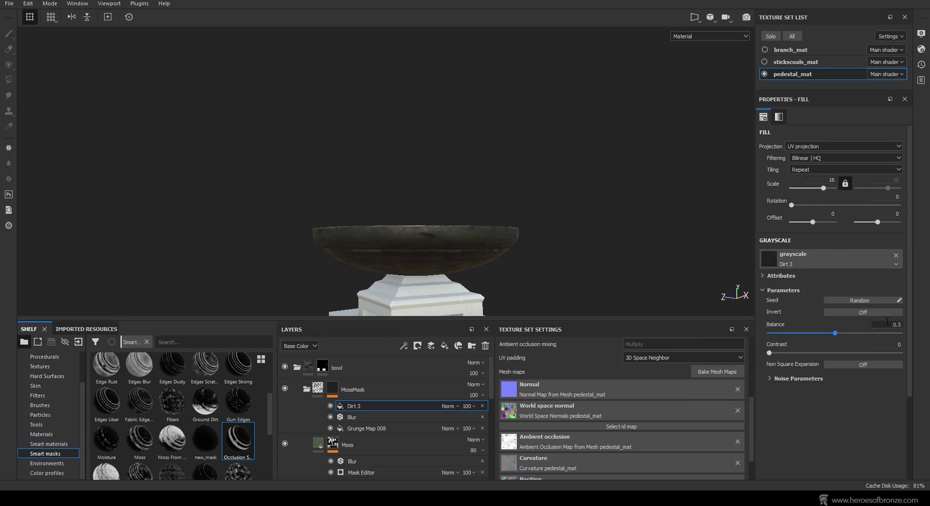
click(449, 406)
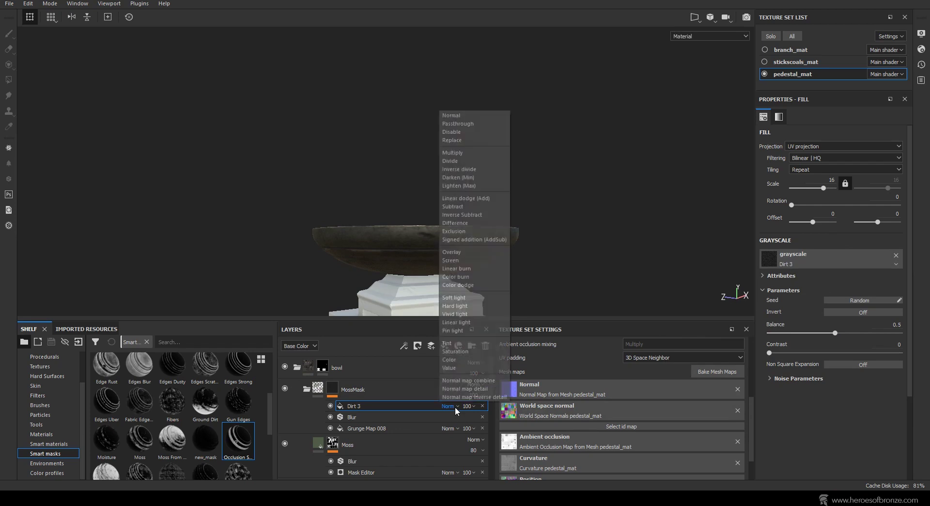
click(466, 251)
Compare the Dirt 3 fill with Normal blending on the bowl's side and restore its blend mode to Overlay
scroll(466, 251, up, 8)
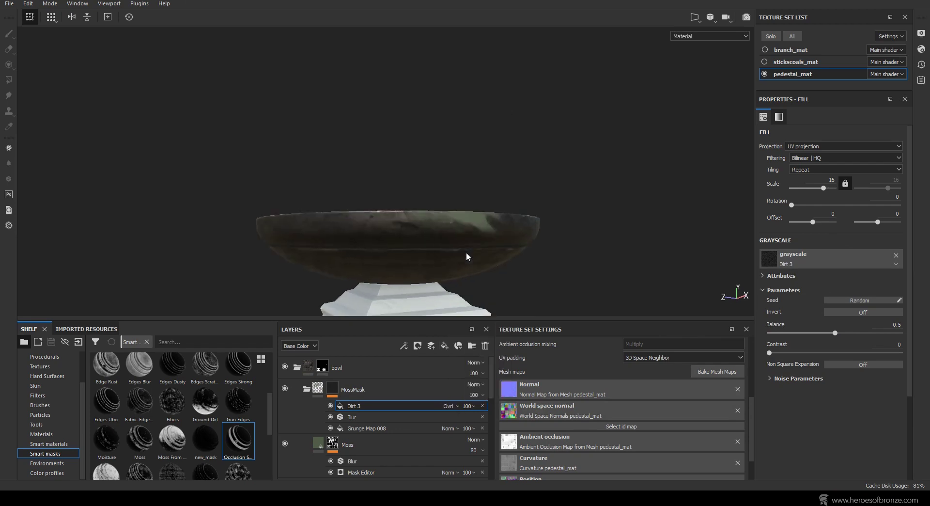
click(455, 406)
click(478, 118)
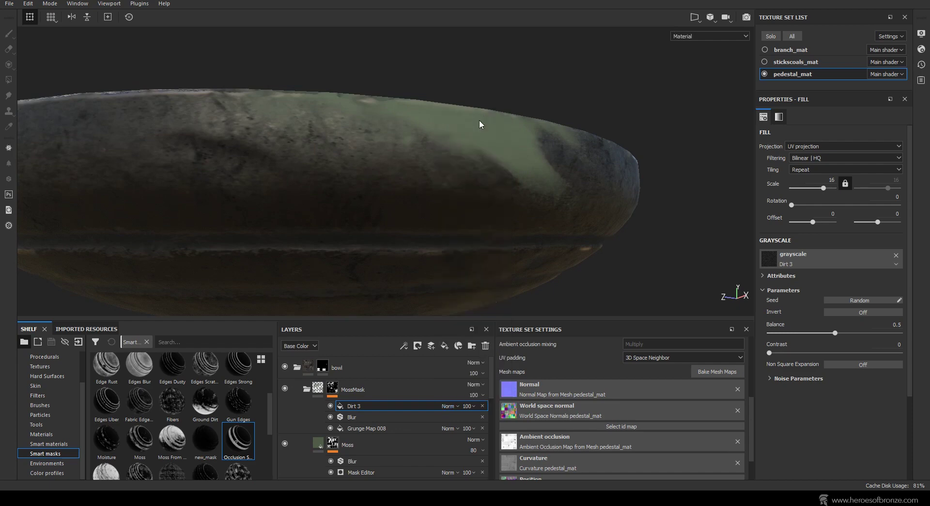
click(454, 406)
click(470, 250)
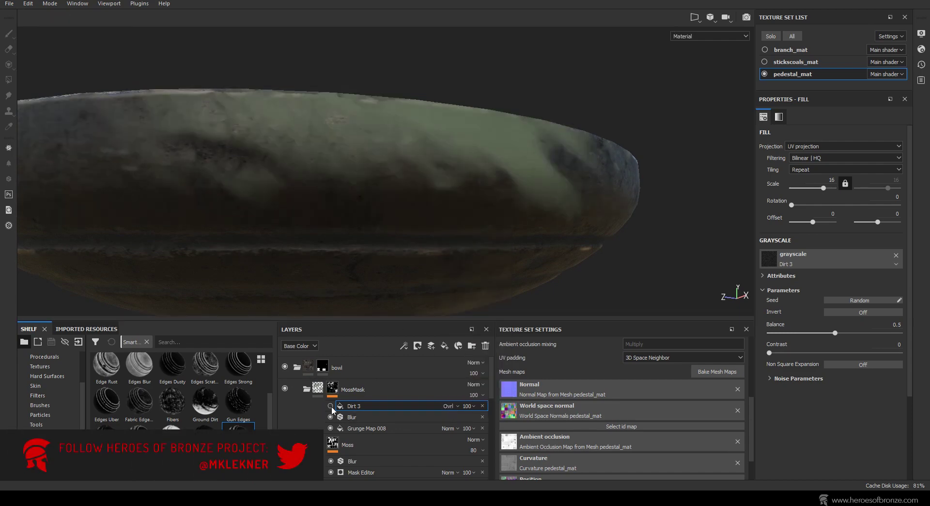
Examine the moss around the bowl, including with the Grunge Map 008 fill hidden and shown again
scroll(483, 149, down, 3)
alt+drag(596, 183, 363, 199)
shift+right_drag(363, 198, 319, 200)
alt+drag(318, 200, 524, 198)
alt+middle_drag(284, 193, 381, 193)
scroll(360, 213, up, 2)
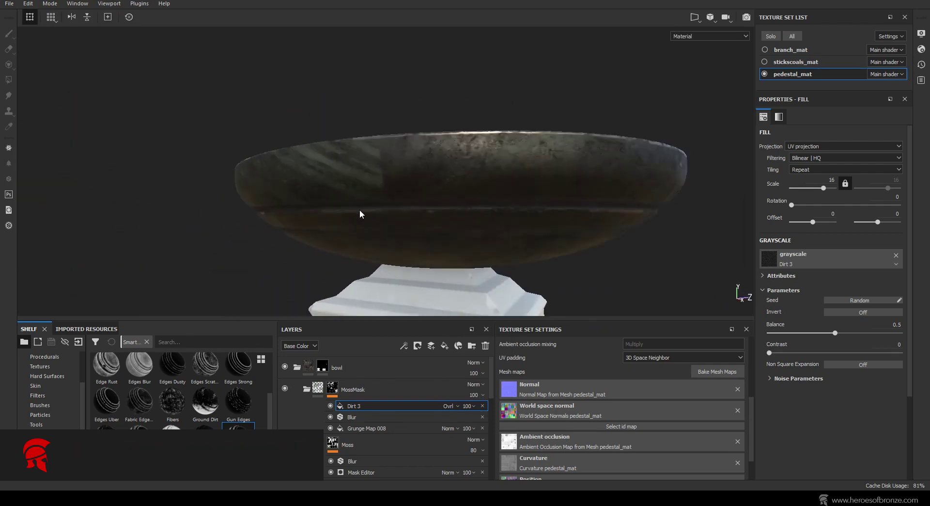
click(331, 428)
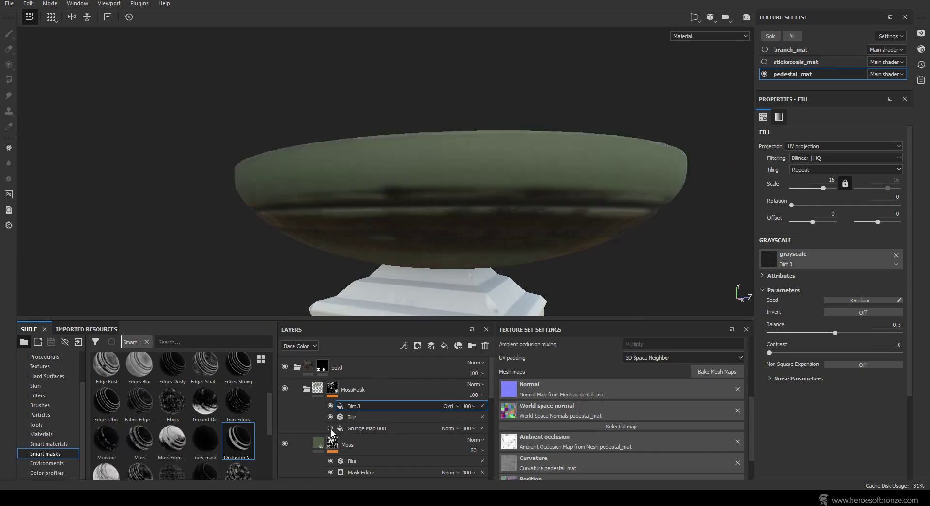
click(331, 428)
Change the Grunge Map 008 fill's projection to Tri-planar projection and check the moss around the bowl
click(359, 429)
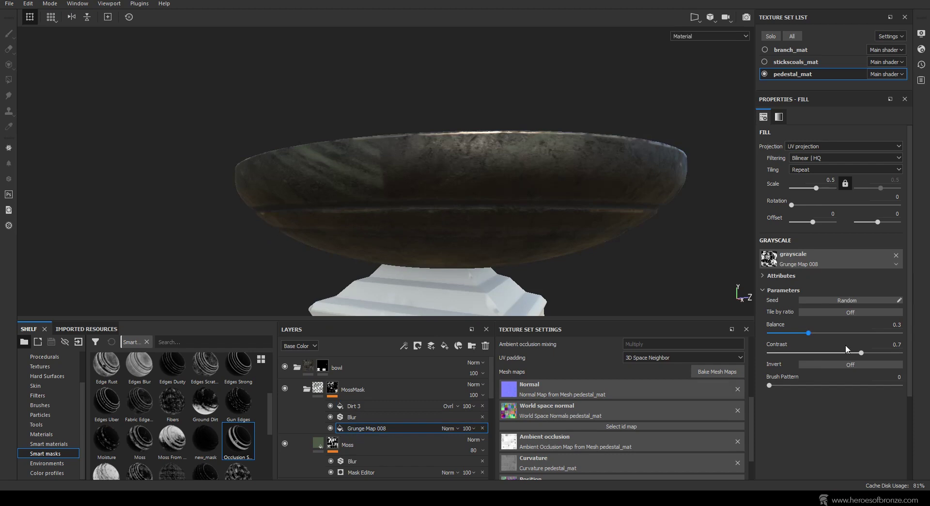
click(809, 146)
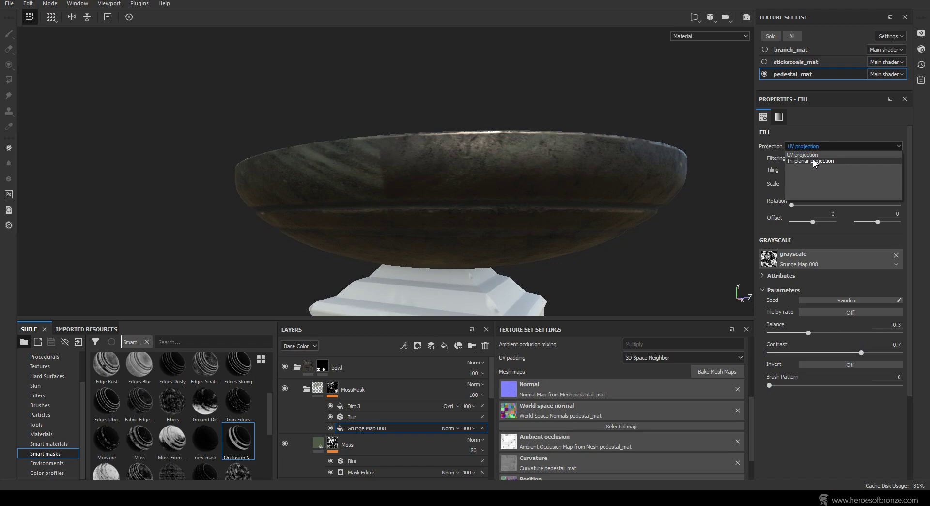
click(814, 161)
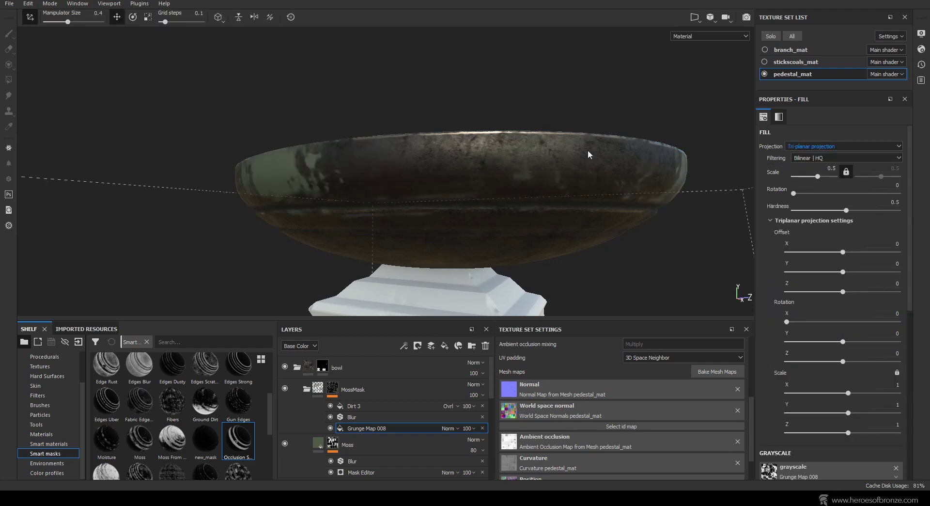
alt+drag(519, 150, 322, 166)
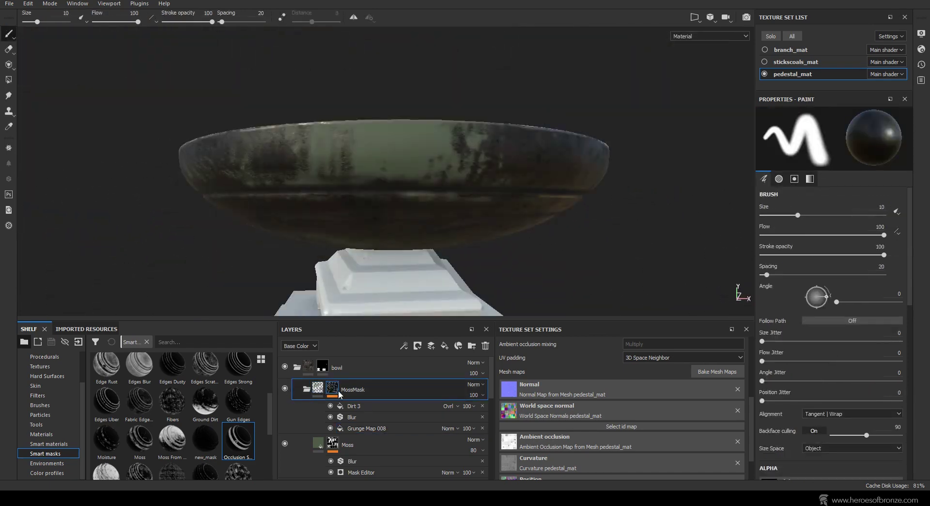
Compare the bowl with the MossMask folder's mask disabled and enabled again
right_click(335, 392)
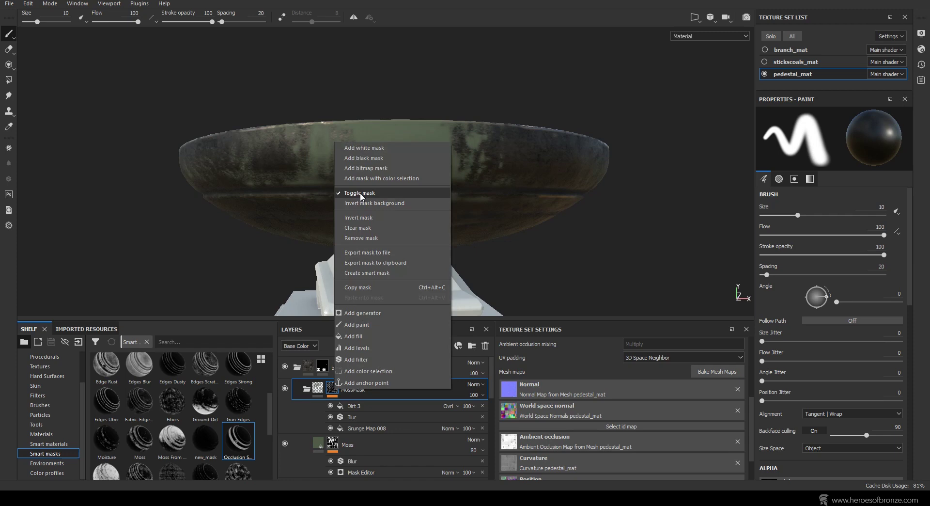
click(360, 194)
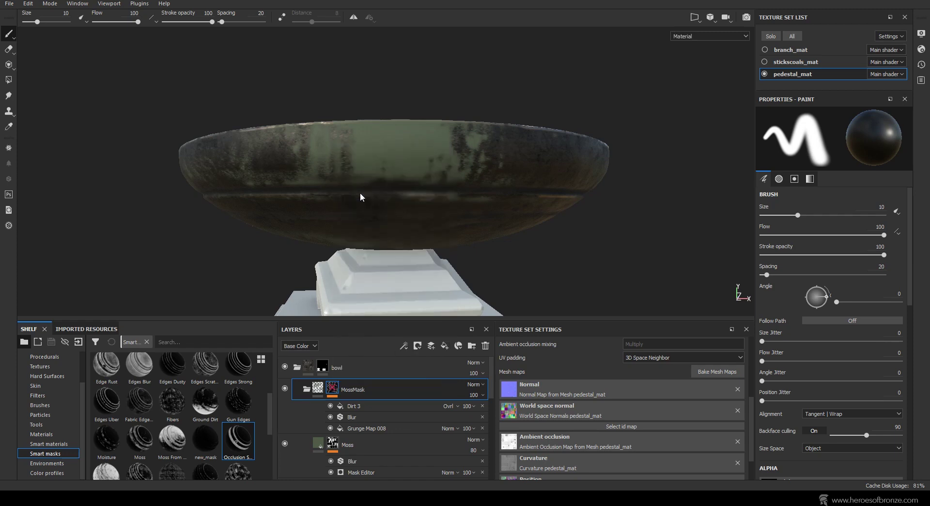
right_click(332, 390)
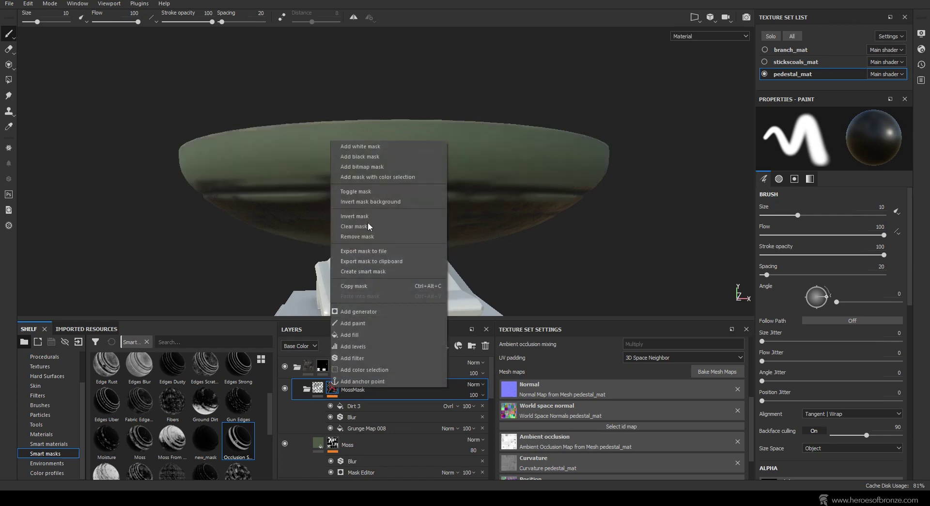
click(356, 192)
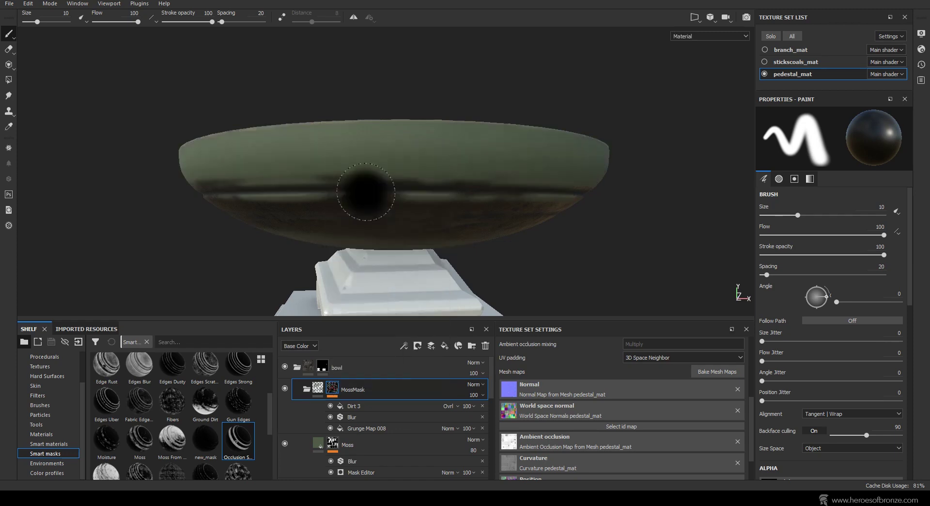
Group the collapsed MossMask folder into a new parent folder named MossMaskOverall
click(308, 389)
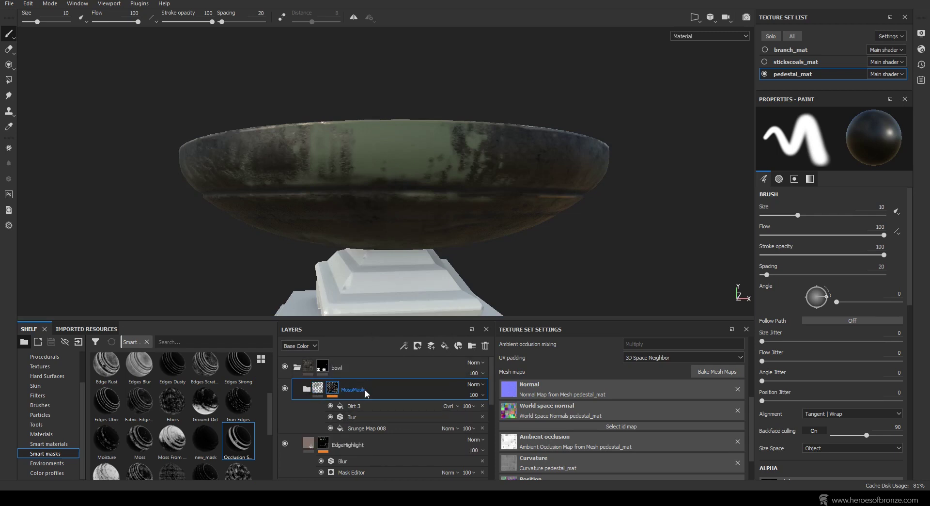
key(ctrl+g)
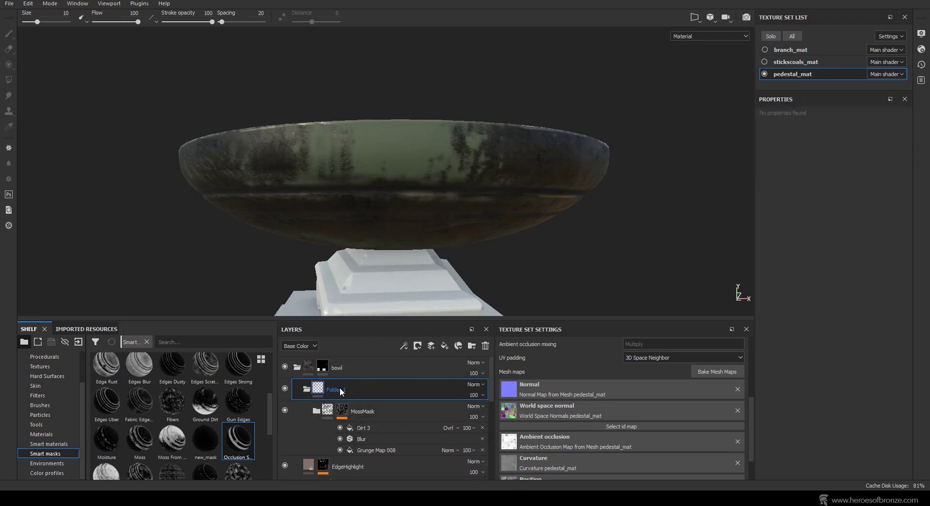
double_click(342, 389)
text(Moss)
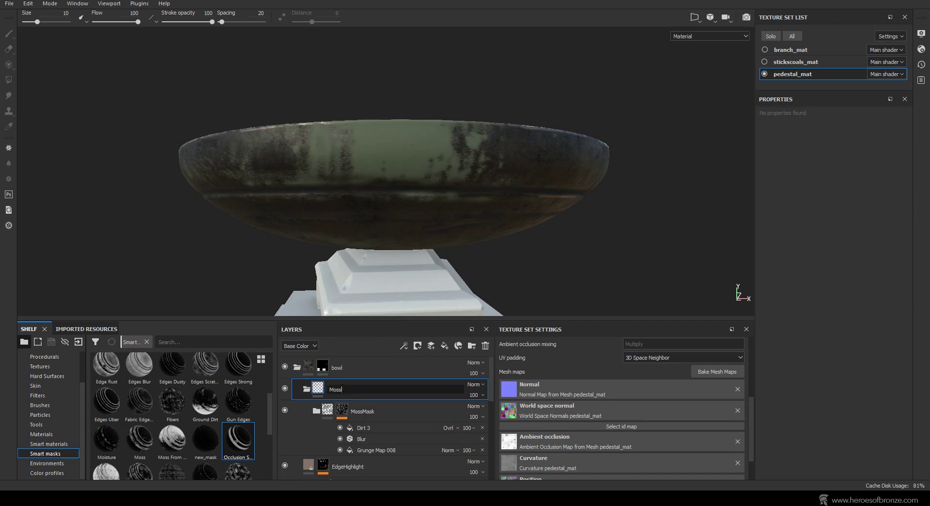
text(MaskOverall)
key(Return)
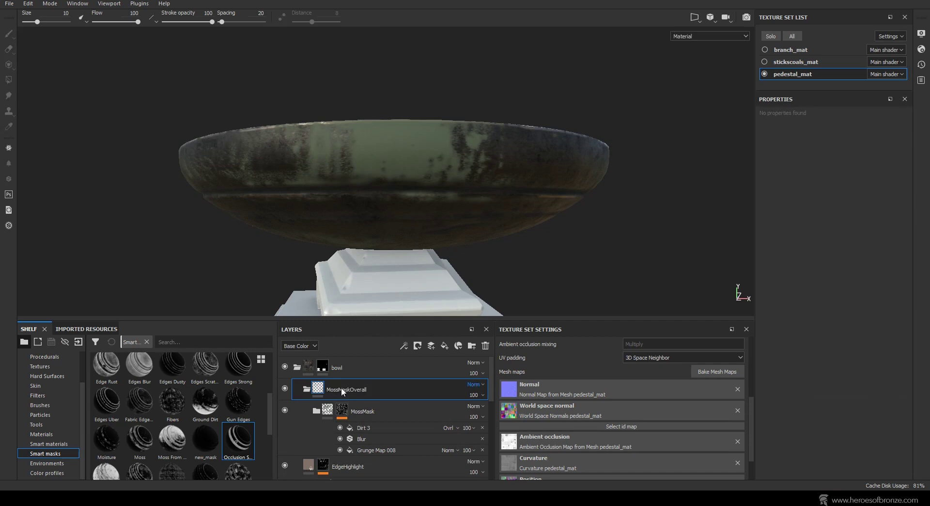
Add a white mask to the MossMaskOverall folder with a fill that uses Grunge Map 011 as its grayscale
click(418, 346)
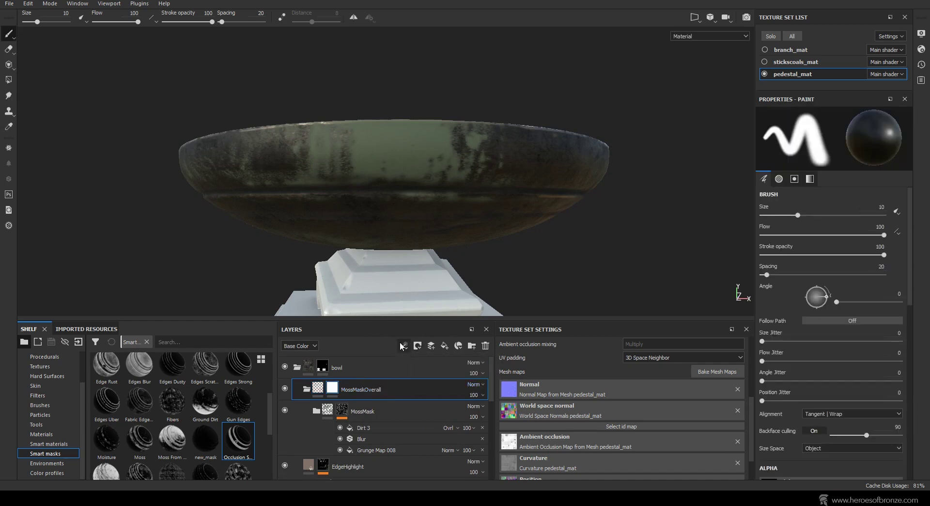
click(404, 345)
click(416, 382)
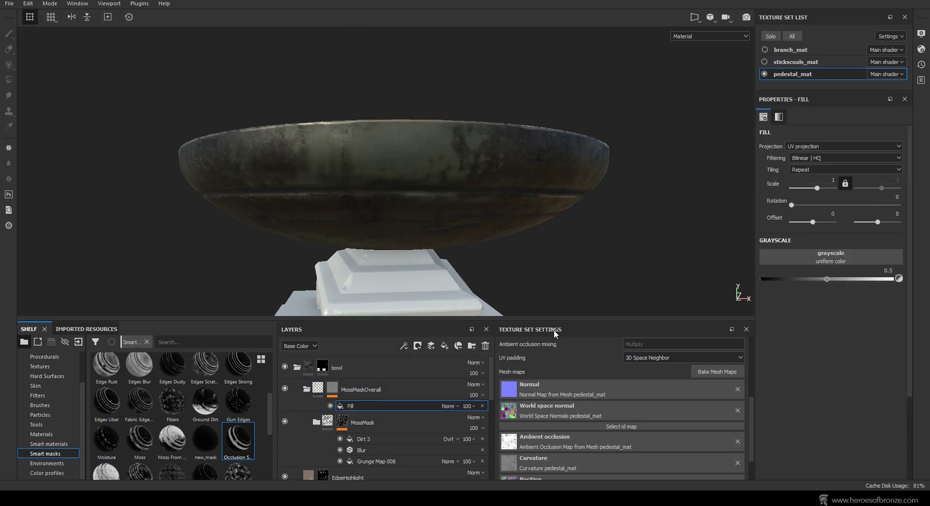
click(836, 260)
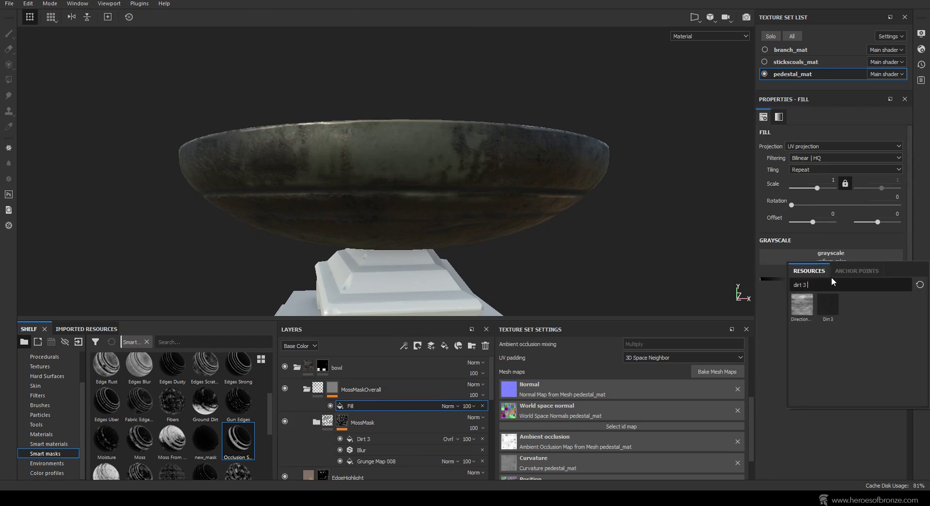
text(grunge map 011)
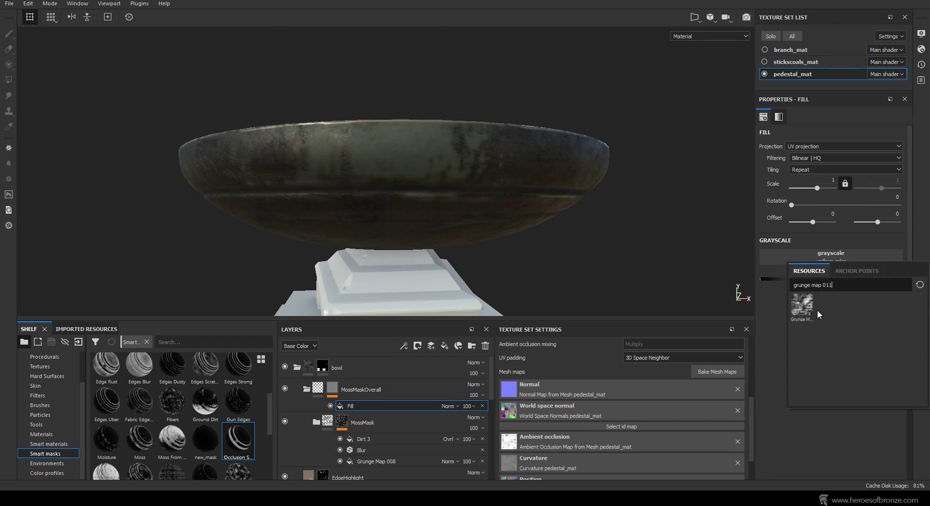
click(802, 305)
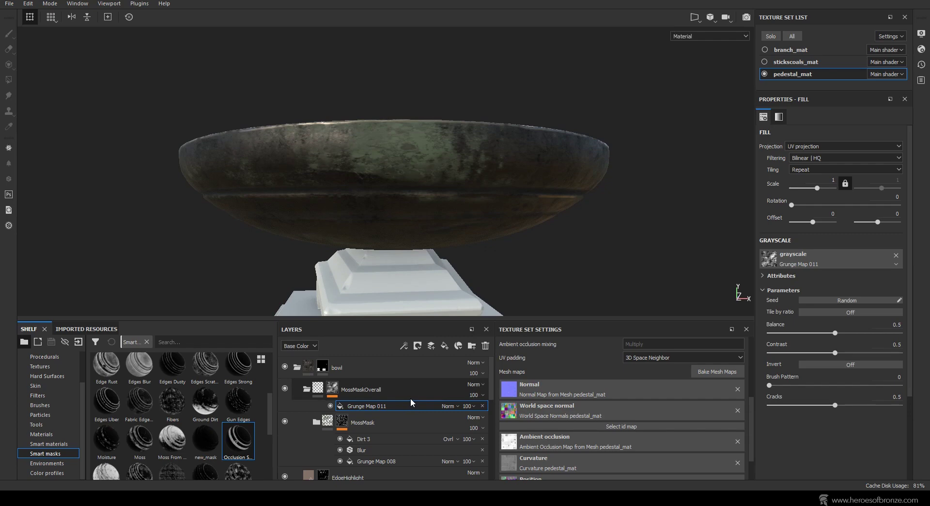
Set the Grunge Map 011 fill's balance to 0.44, contrast to 0.65, cracks to 0.7 and scale to 4
drag(835, 333, 854, 350)
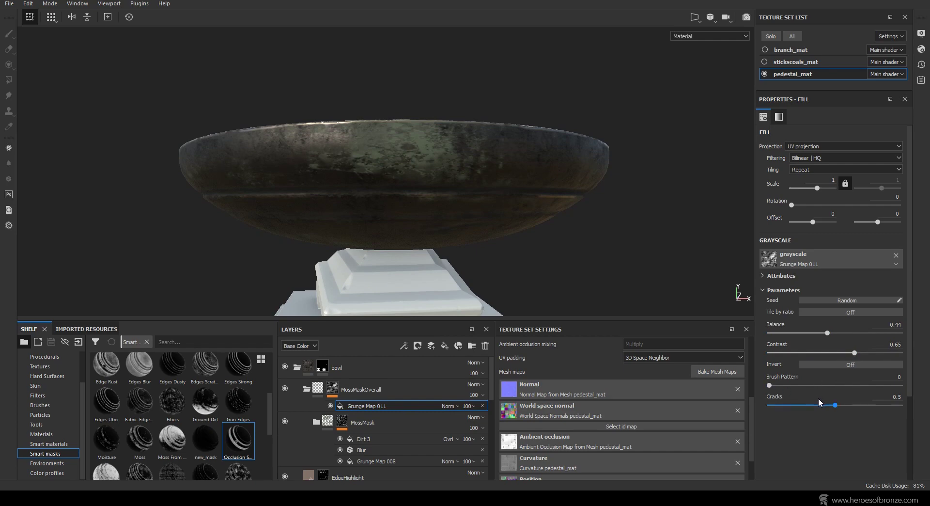
drag(818, 406, 811, 406)
click(862, 405)
click(823, 179)
text(4)
key(Return)
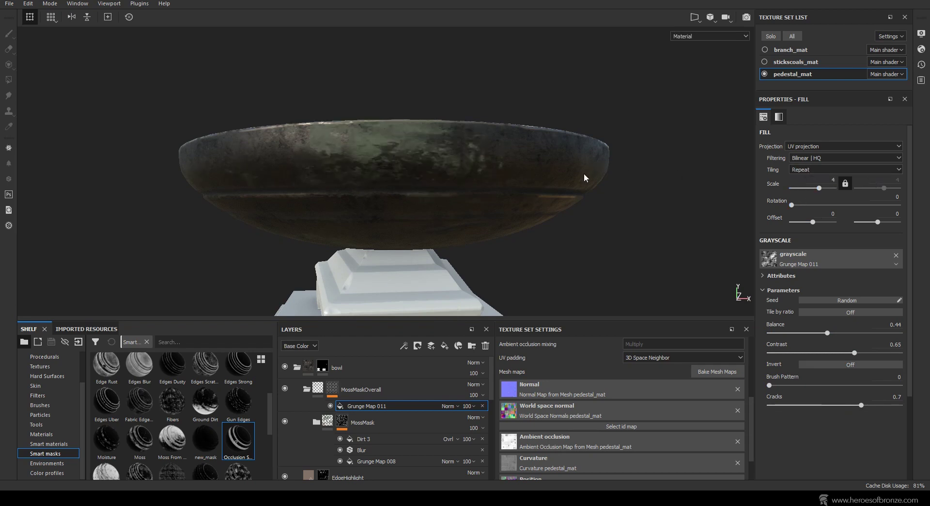
Expand the MossMask folder and lower the Moss layer's opacity to 50
alt+drag(181, 257, 163, 241)
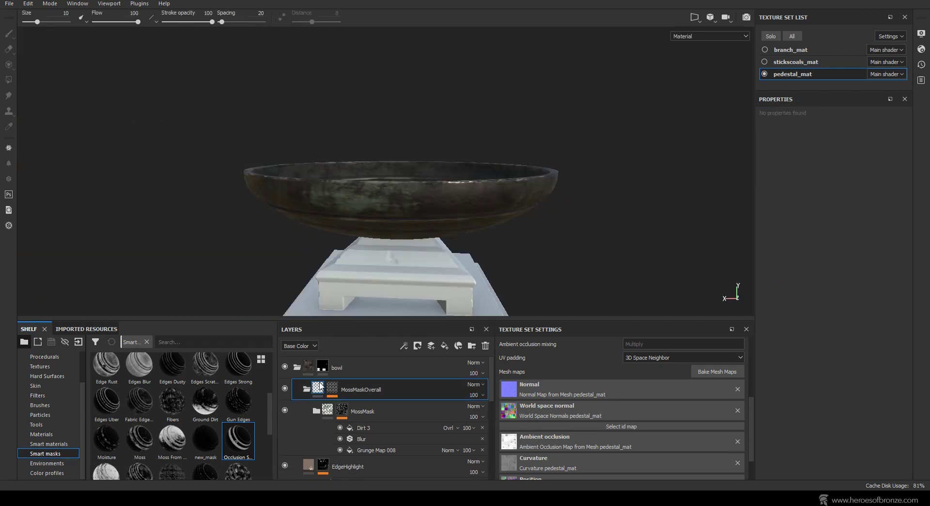
click(318, 412)
click(346, 456)
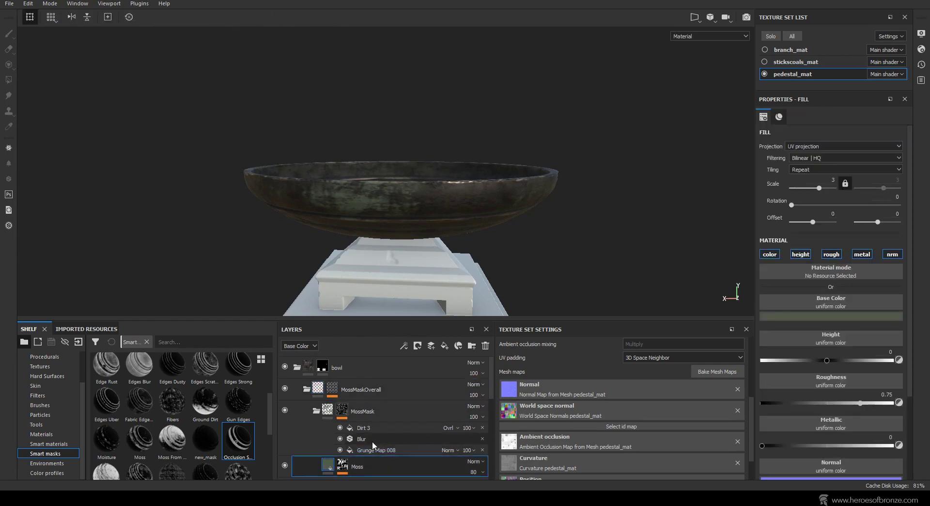
scroll(374, 441, down, 2)
click(475, 414)
click(481, 432)
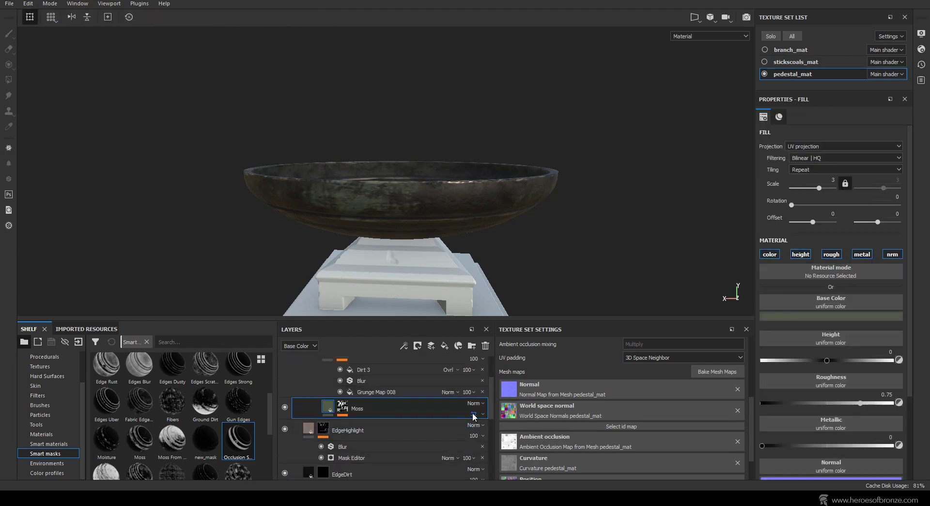
drag(476, 414, 489, 432)
scroll(301, 368, up, 1)
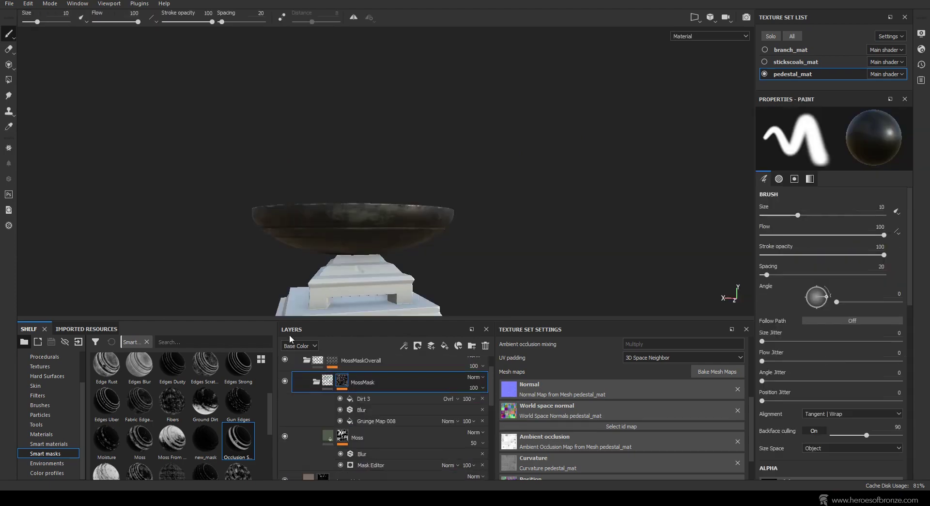
Set the Grunge Map 008 fill's tri-planar projection scale to 1
click(364, 422)
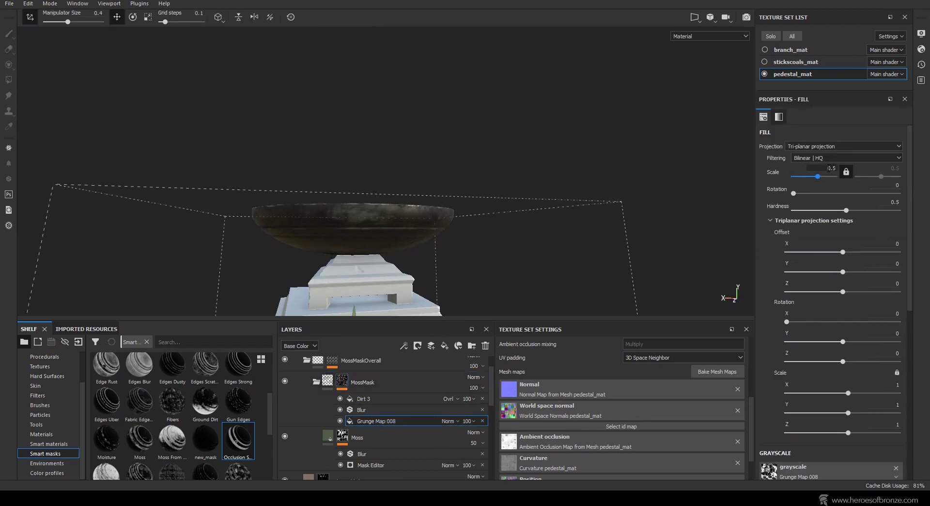
click(830, 168)
text(1)
key(Return)
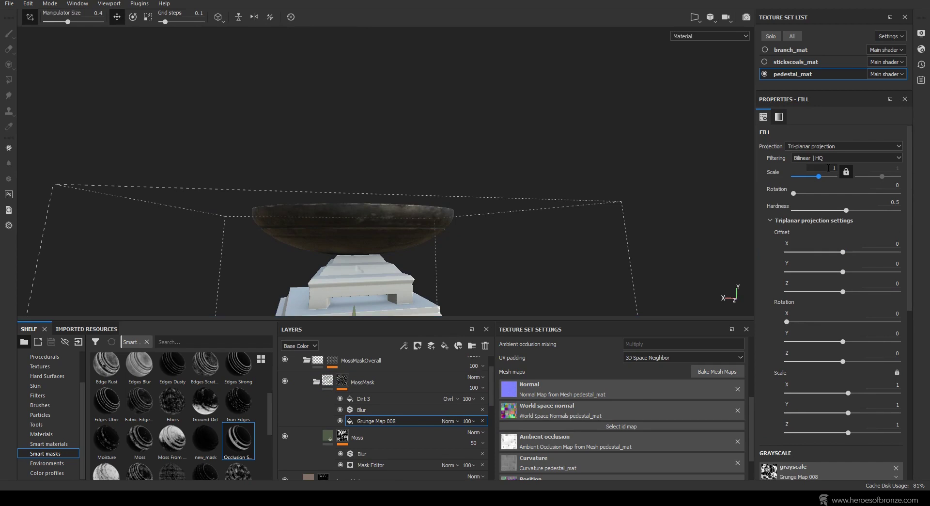
Change the Moss layer's base color to a dark, saturated green
scroll(498, 223, up, 2)
alt+drag(499, 224, 362, 229)
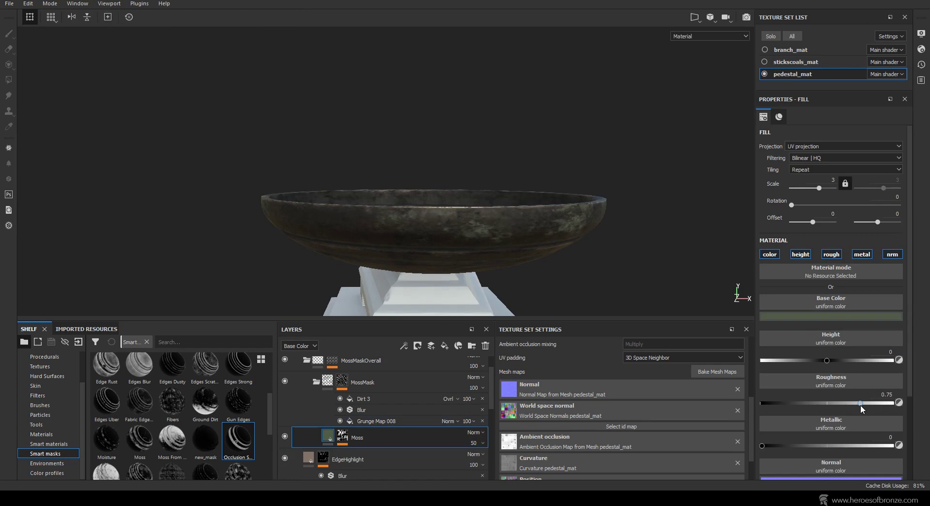
click(831, 316)
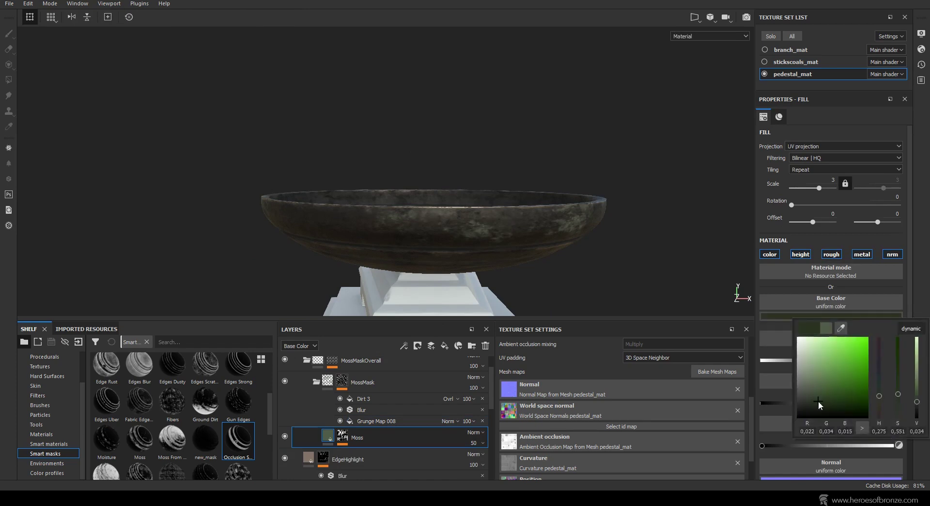
drag(819, 401, 848, 402)
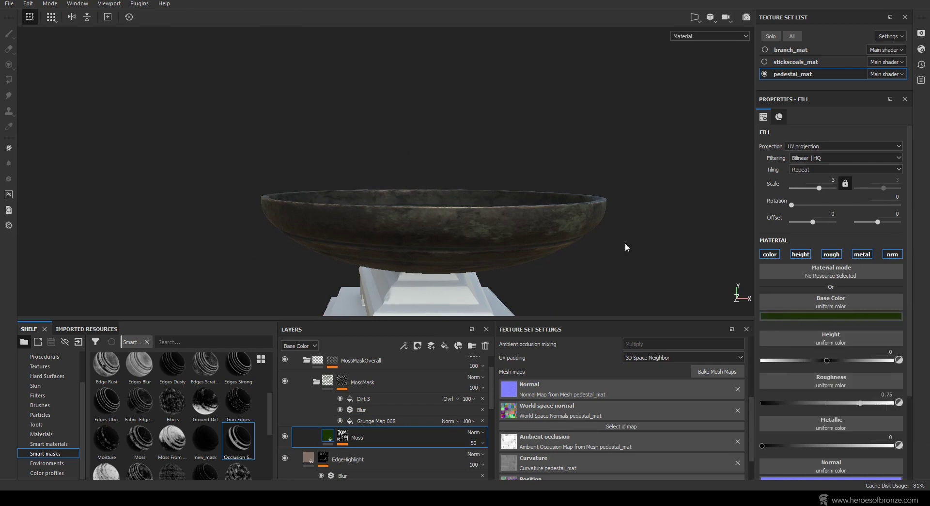
Adjust the balance of the Grunge Map 008 fill in the MossMask folder's mask
alt+drag(626, 242, 502, 250)
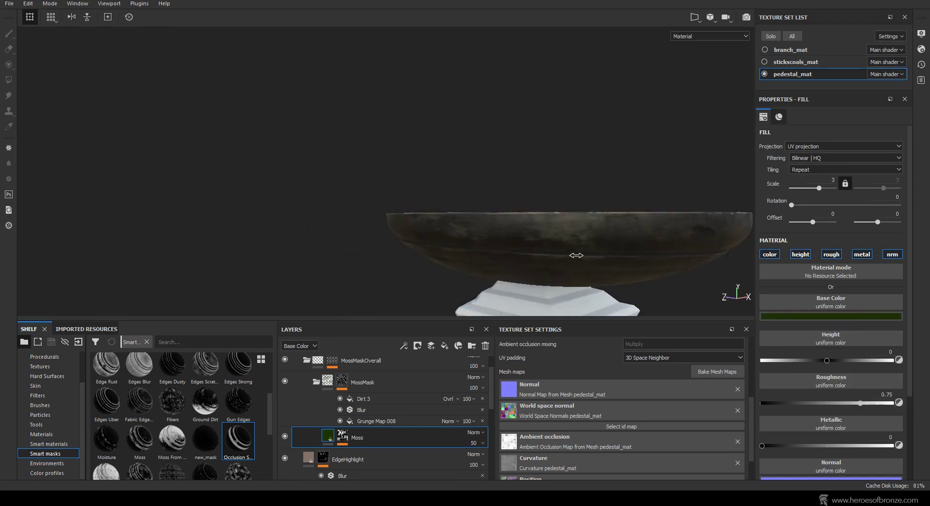
click(376, 420)
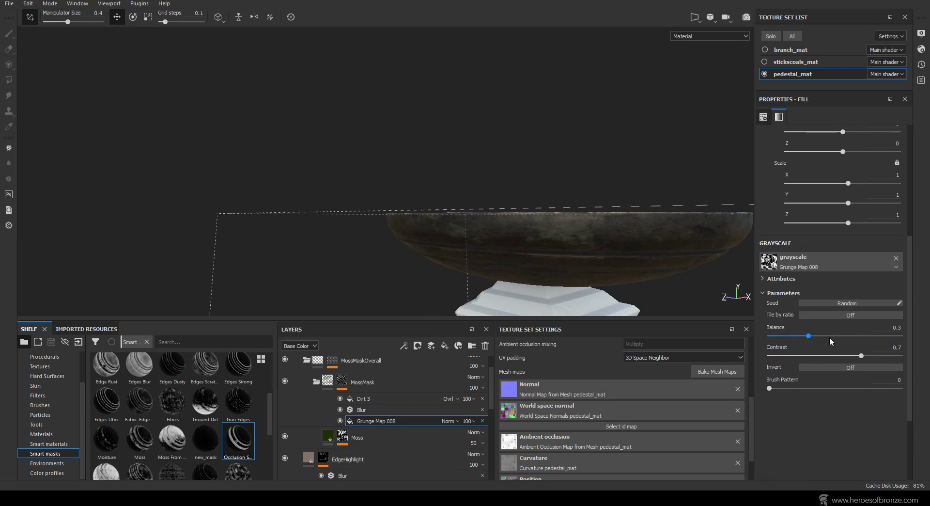
drag(829, 339, 818, 339)
Set the Dirt 3 fill's balance to 0.84 and its scale to 12 in the MossMask folder's mask
click(364, 399)
scroll(363, 398, up, 1)
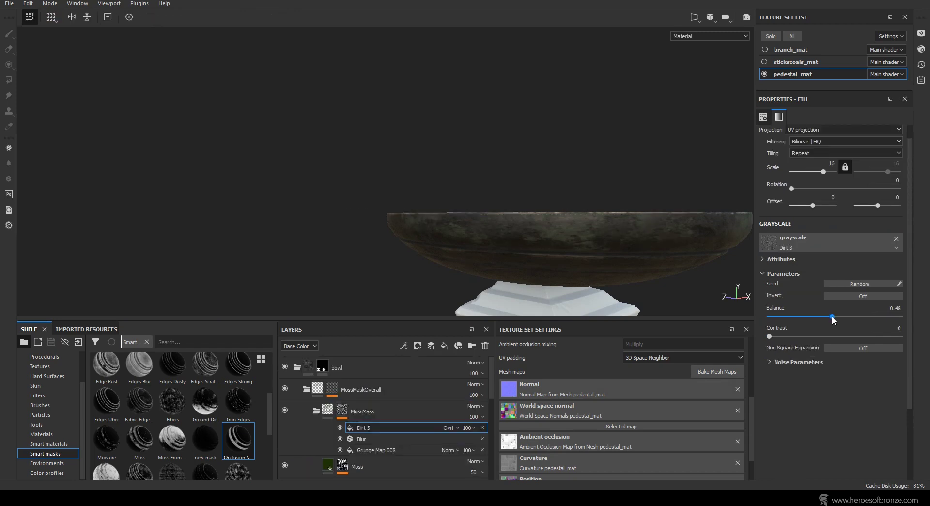
mouse_move(872, 315)
mouse_down()
mouse_move(887, 316)
mouse_move(880, 316)
mouse_up()
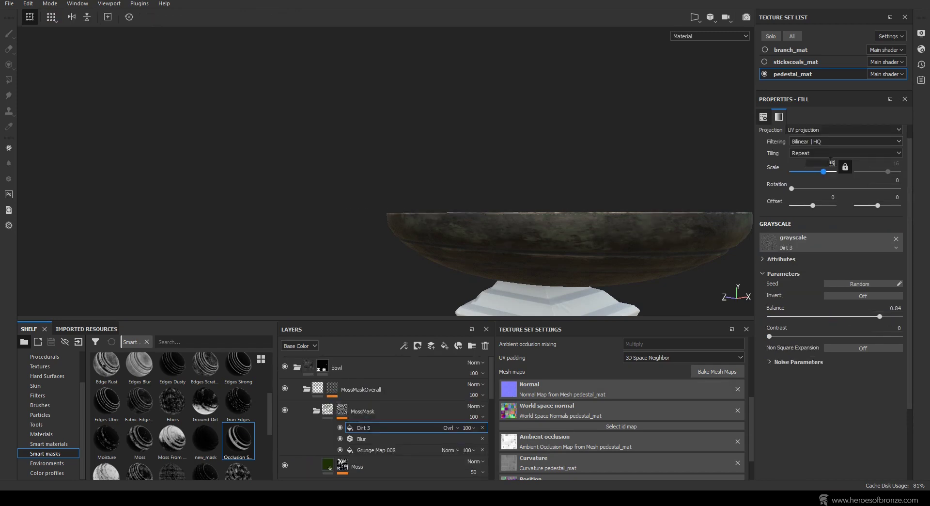
text(12)
key(Return)
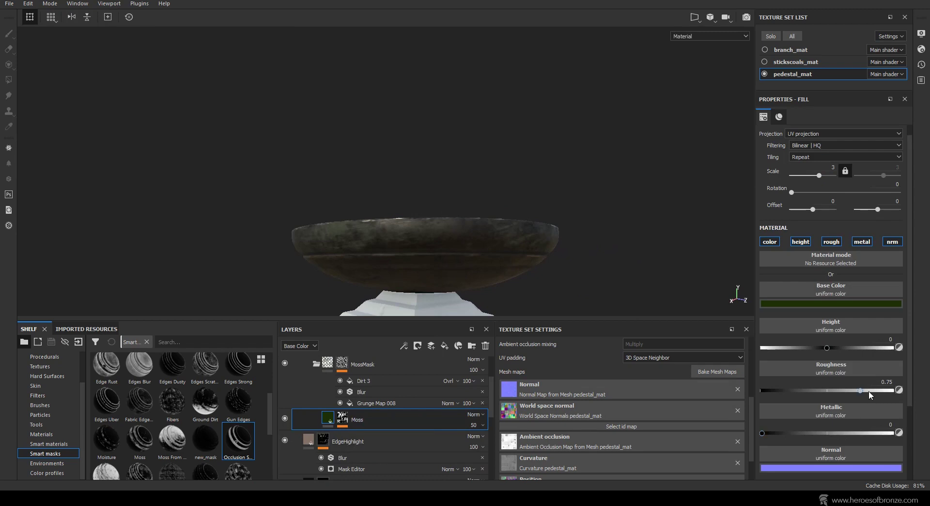
Set the Moss layer's roughness to 0.8545 and its height to 0.05, and inspect the bowl's rim up close
drag(868, 390, 874, 391)
key(Return)
scroll(351, 220, up, 5)
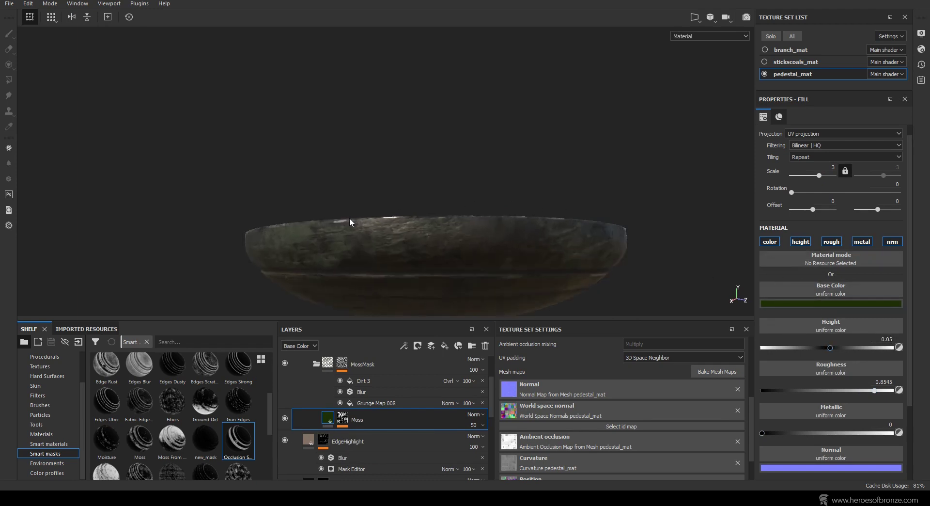
alt+drag(346, 247, 383, 257)
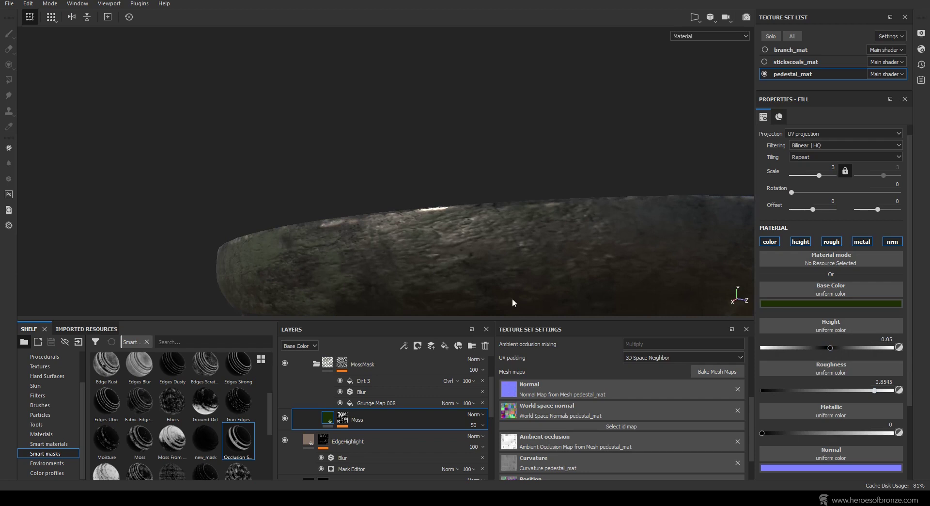
Reduce the Moss layer's height to 0.01
click(882, 338)
text(.01)
key(Return)
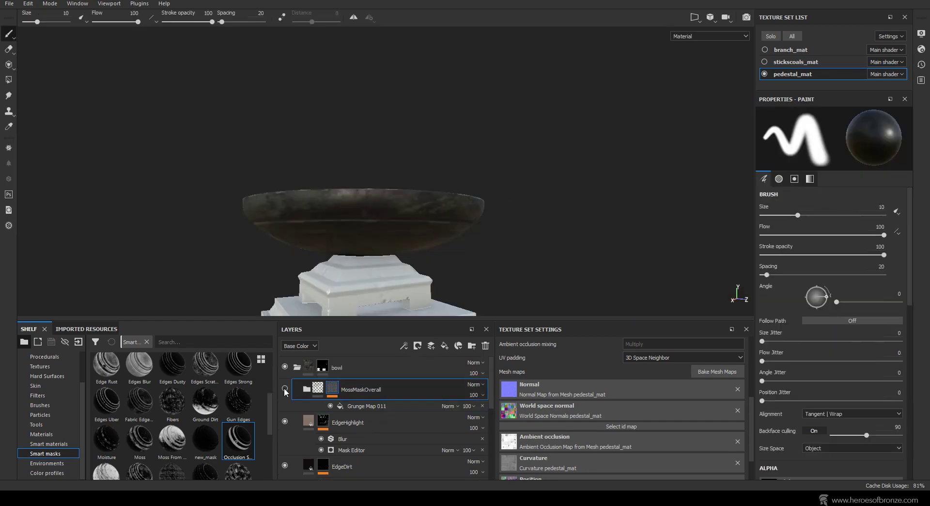
Hide and show the MossMaskOverall folder to compare the bowl with and without moss, examining it from several sides
click(285, 389)
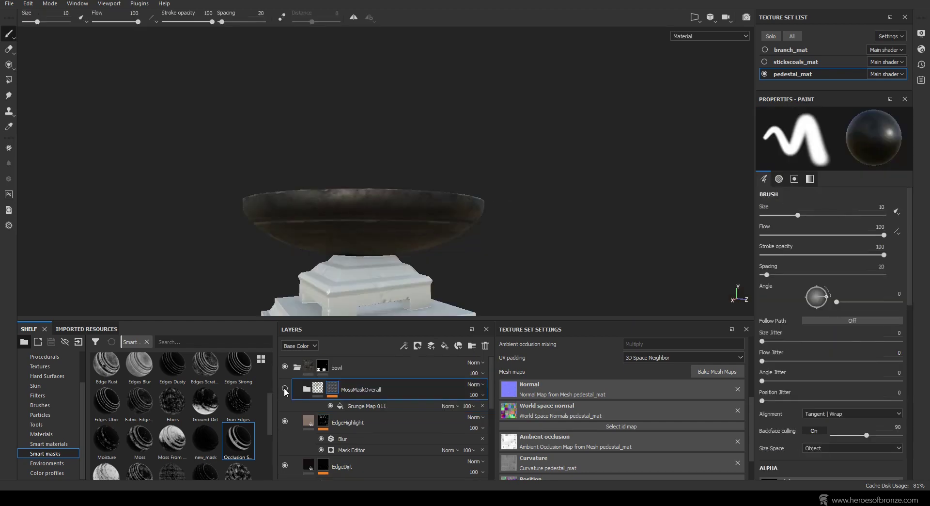
click(285, 388)
alt+drag(416, 252, 527, 262)
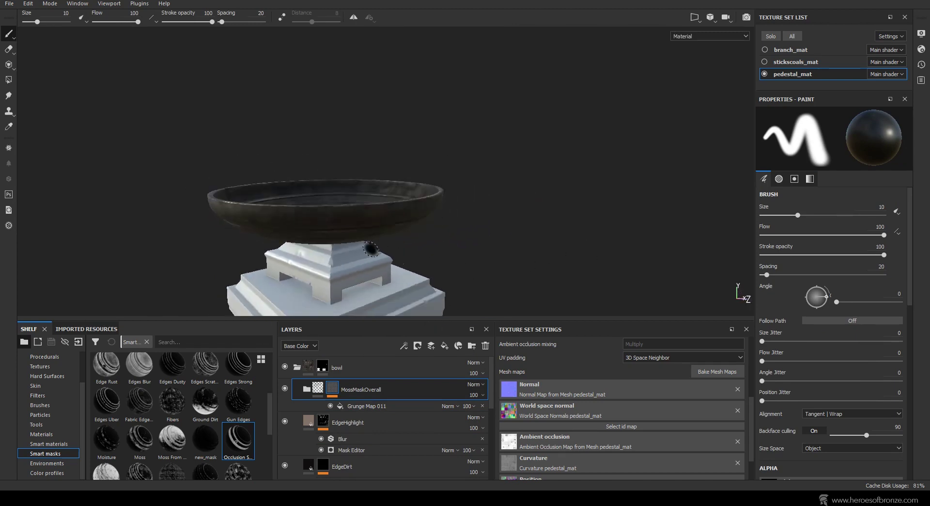
alt+drag(420, 255, 432, 218)
alt+middle_drag(332, 243, 412, 244)
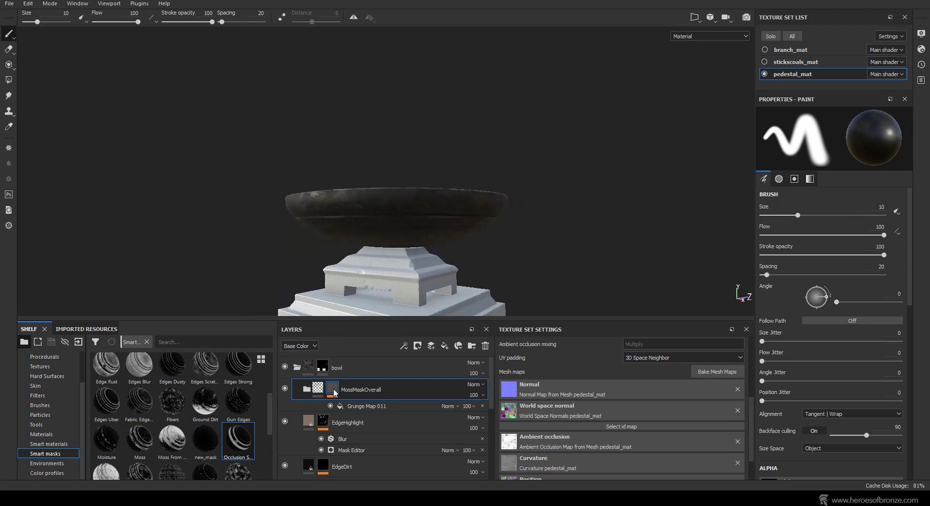
Switch the MossMaskOverall mask's Grunge Map 011 fill to tri-planar projection and check the bowl from another side
click(362, 405)
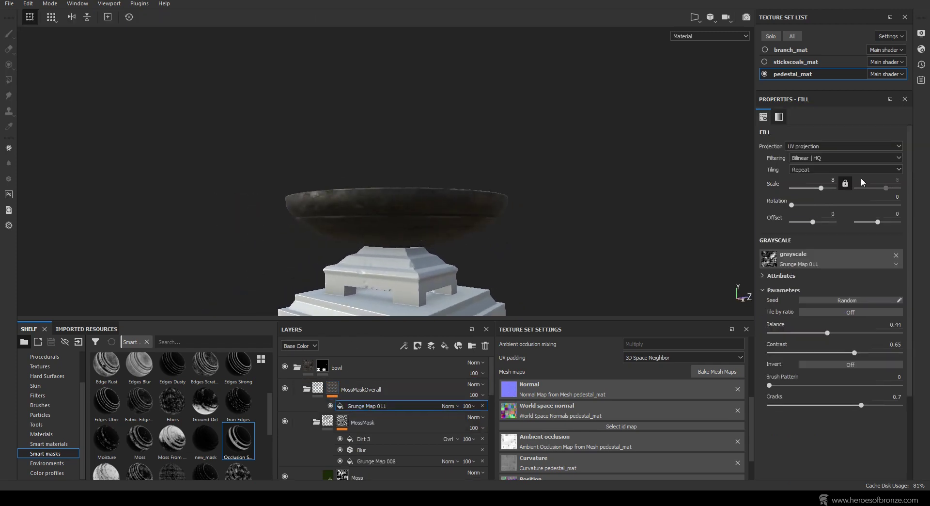
click(821, 147)
click(807, 161)
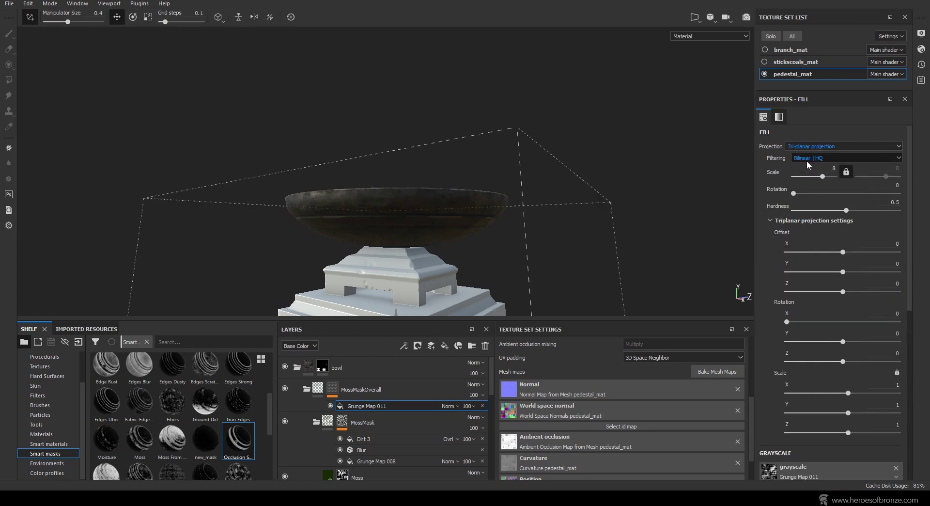
alt+drag(409, 162, 562, 167)
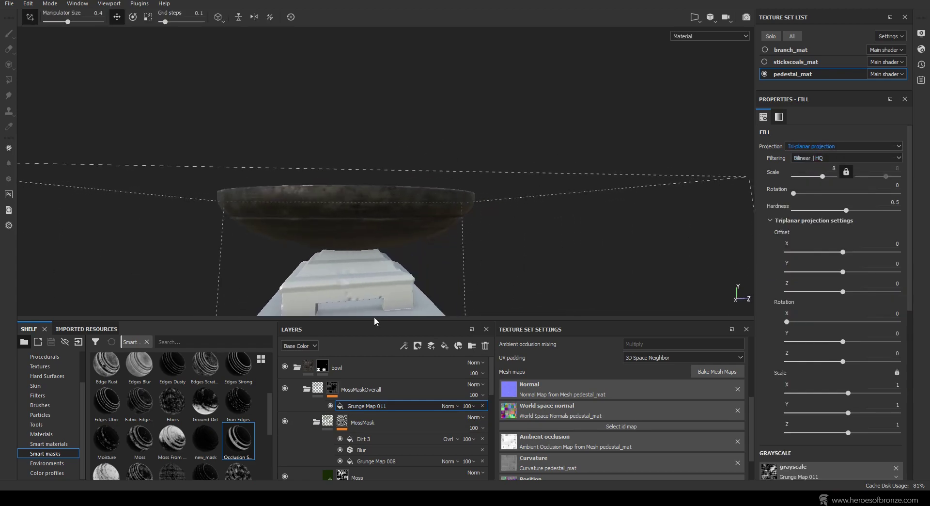
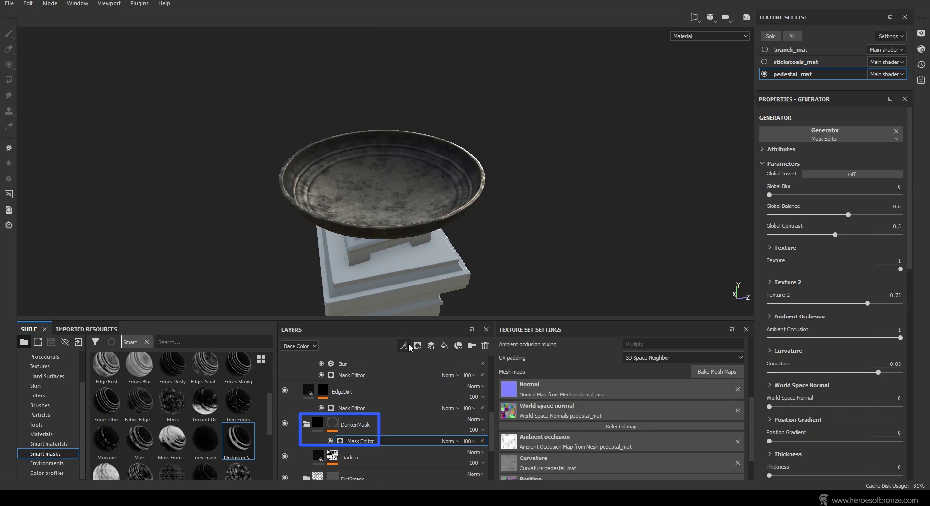
Add a paint effect above the Mask Editor in the DarkenMask folder's mask and choose an Artistic Soft brush
click(405, 346)
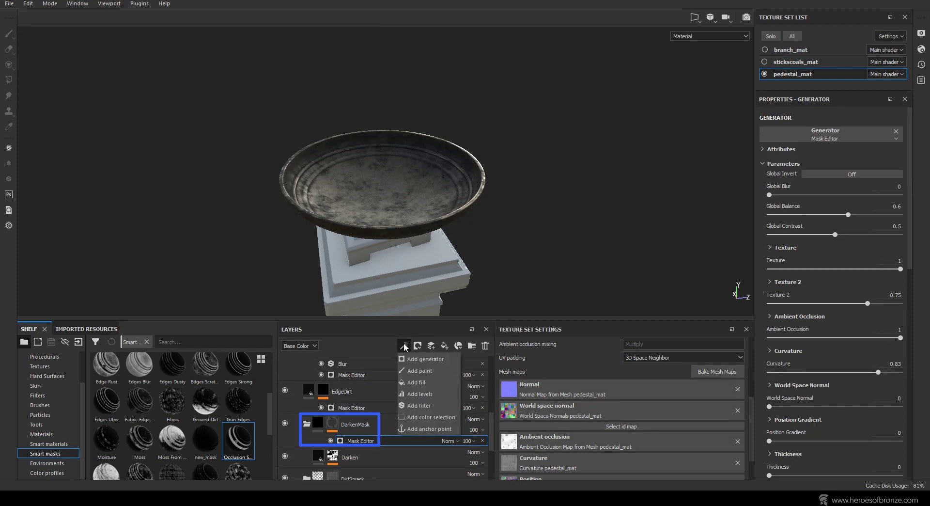
click(420, 371)
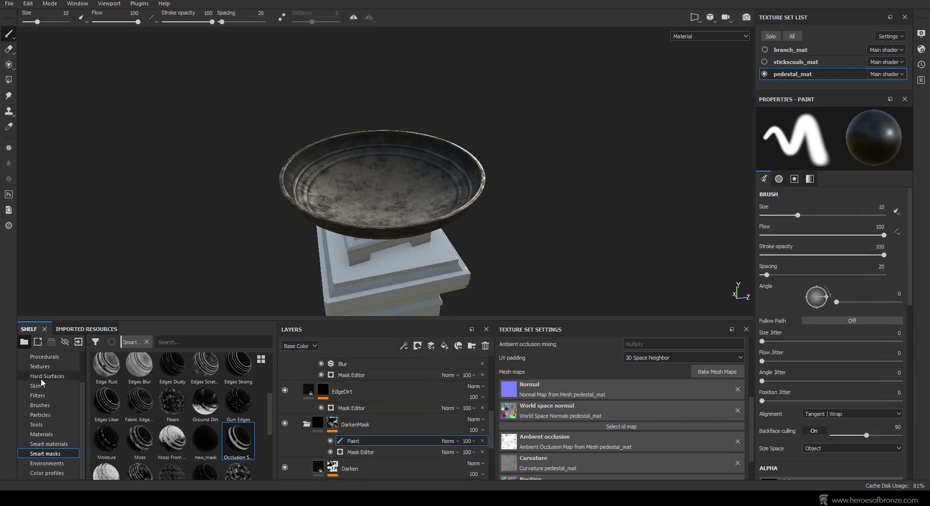
scroll(41, 388, up, 2)
click(45, 444)
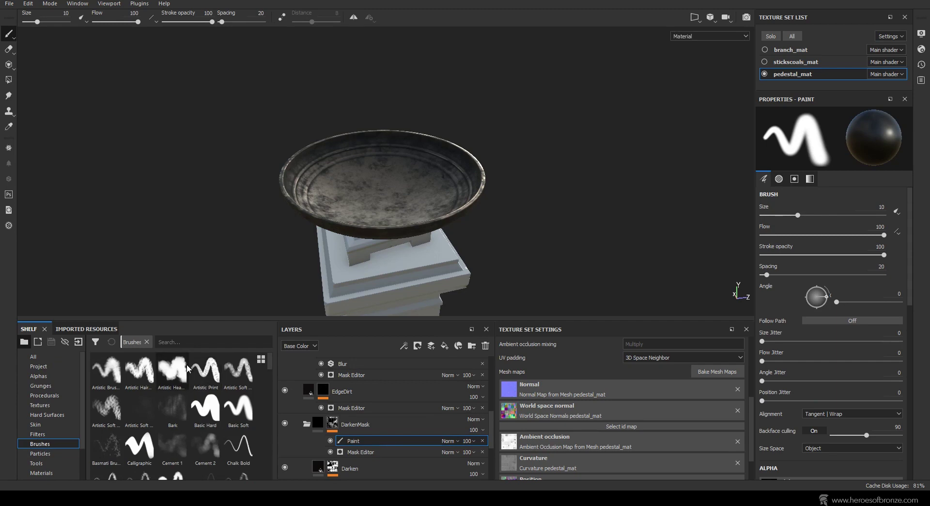
click(238, 371)
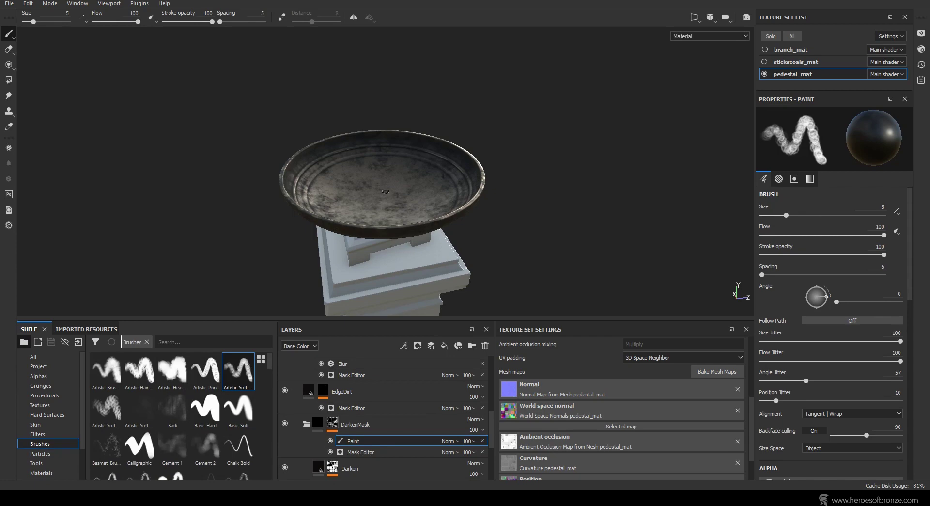
Enlarge the brush to size 19.86 and paint a dark patch in the middle of the bowl's floor
scroll(386, 191, up, 5)
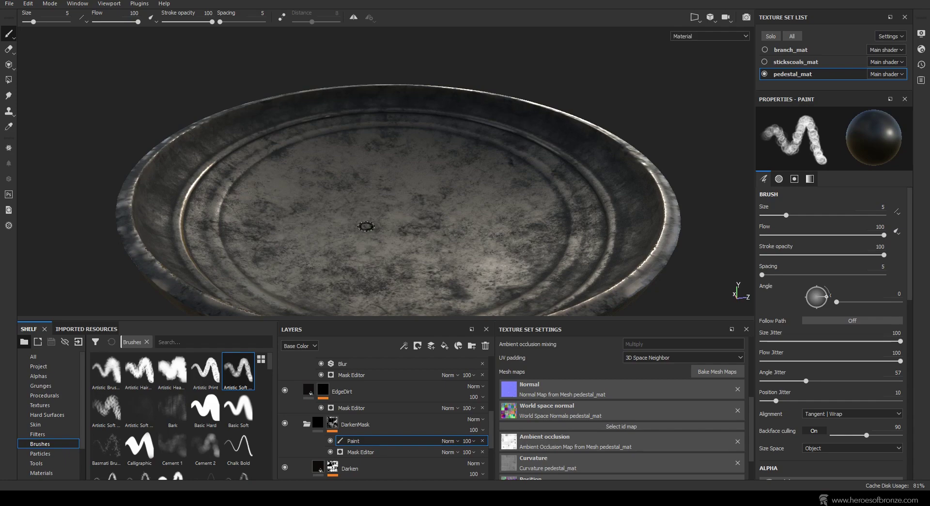
ctrl+right_drag(366, 226, 377, 222)
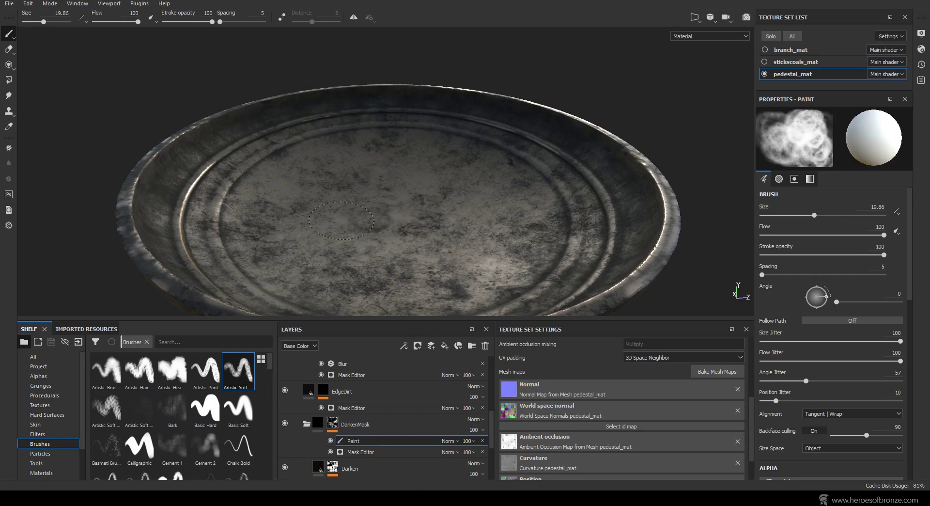
mouse_move(341, 220)
mouse_down()
mouse_move(368, 209)
mouse_move(377, 232)
mouse_move(415, 249)
mouse_move(383, 266)
mouse_move(305, 227)
mouse_move(346, 202)
mouse_up()
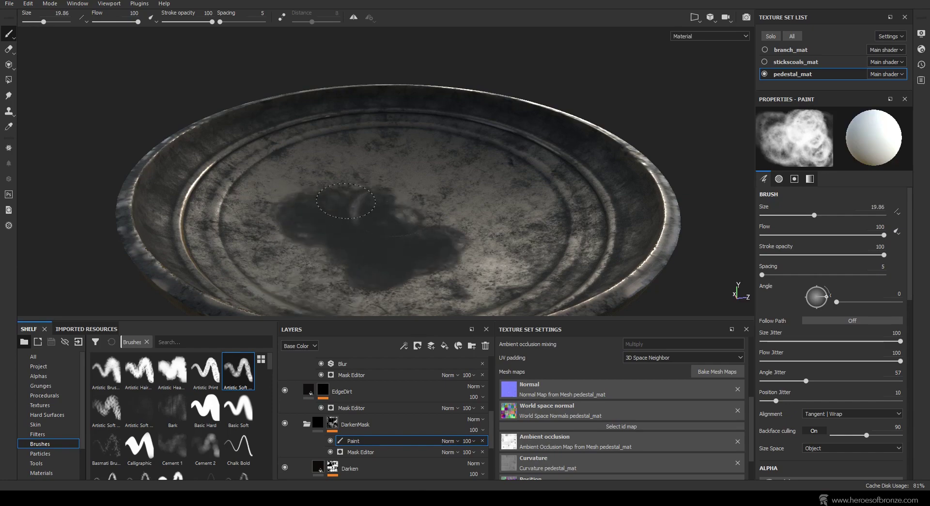
Extend and soften the dark patch's edges with the Cement 2 brush at size 22.07
scroll(346, 202, up, 3)
click(205, 446)
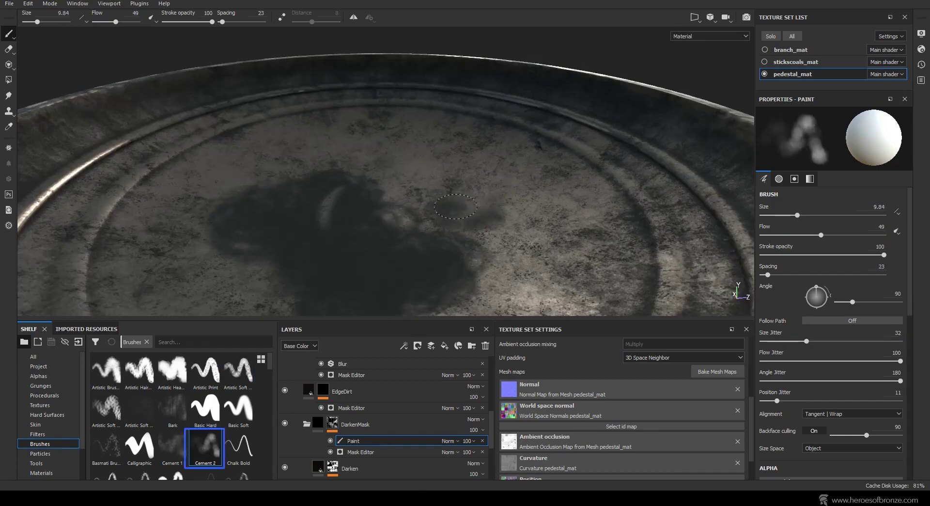
scroll(428, 215, up, 1)
ctrl+right_drag(415, 221, 436, 230)
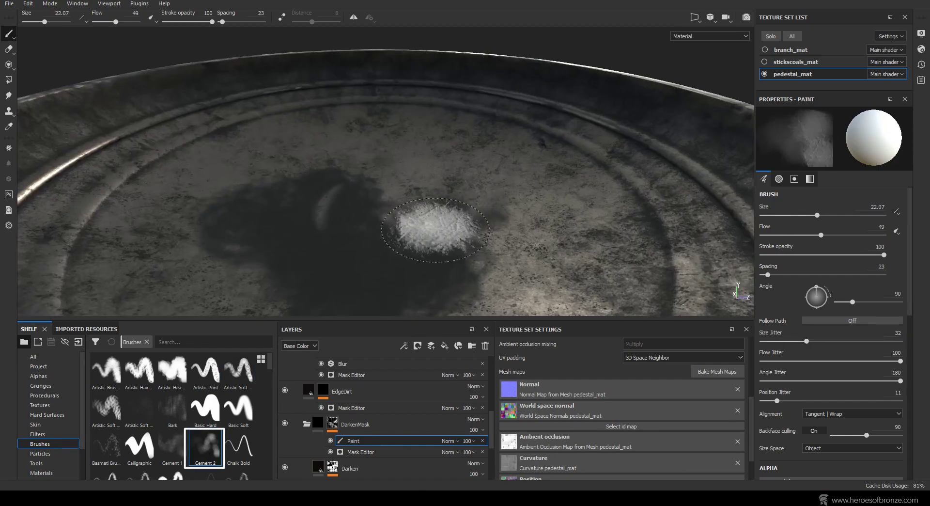
key(ctrl+z)
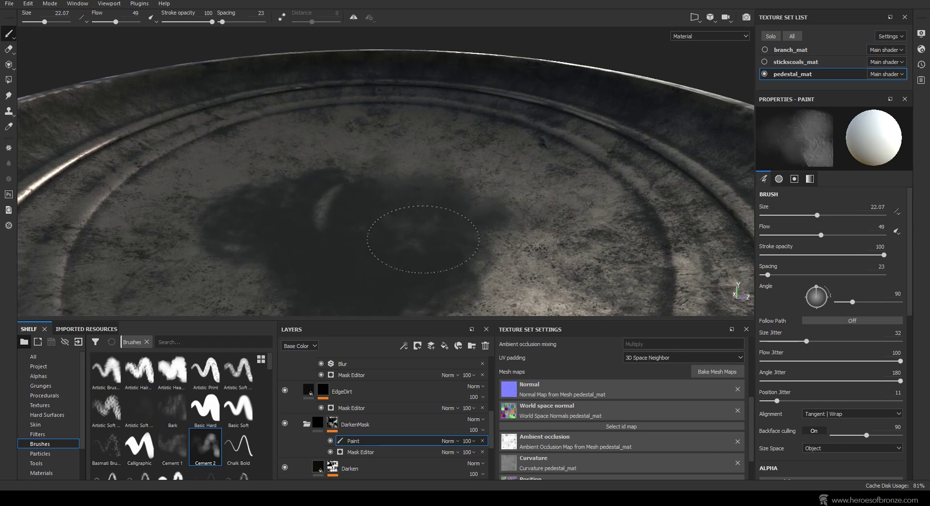
click(342, 200)
key(ctrl+z)
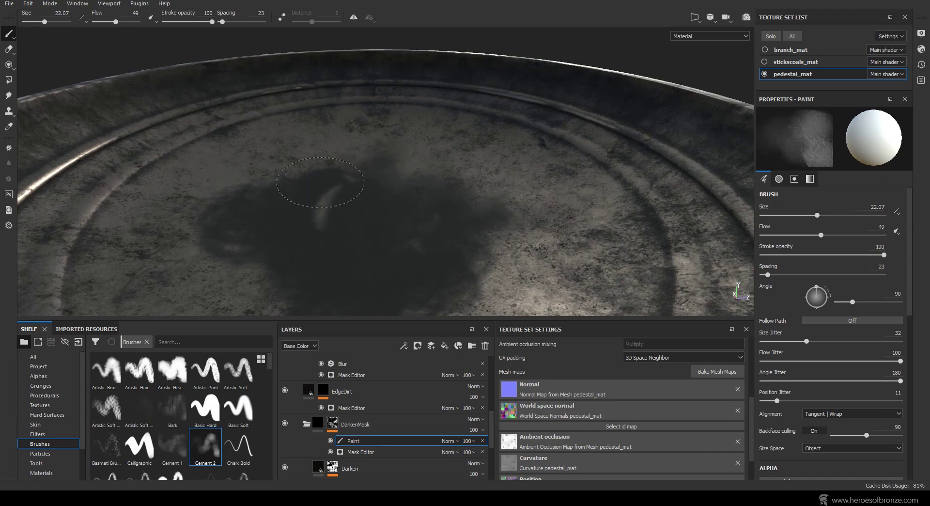
mouse_move(320, 182)
mouse_down()
mouse_move(422, 189)
mouse_move(543, 286)
mouse_move(483, 174)
mouse_move(359, 155)
mouse_move(465, 156)
mouse_up()
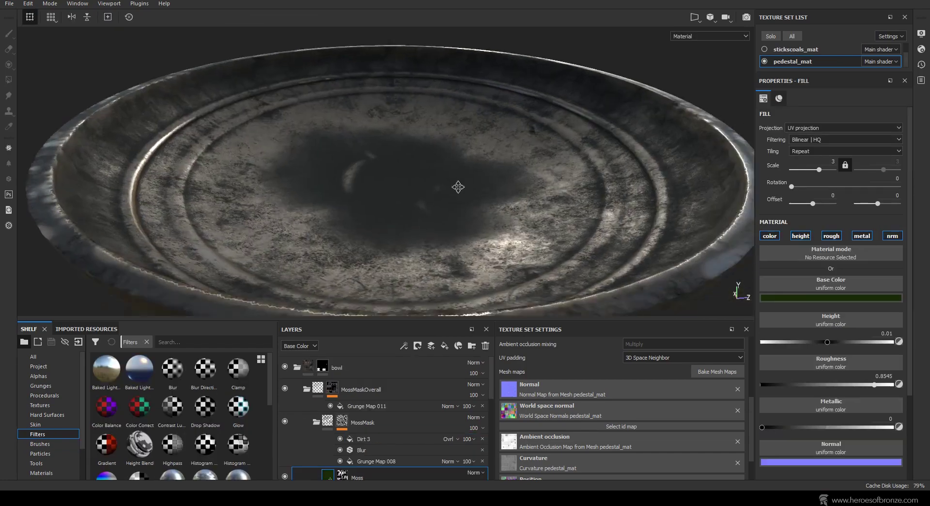
alt+drag(459, 187, 426, 221)
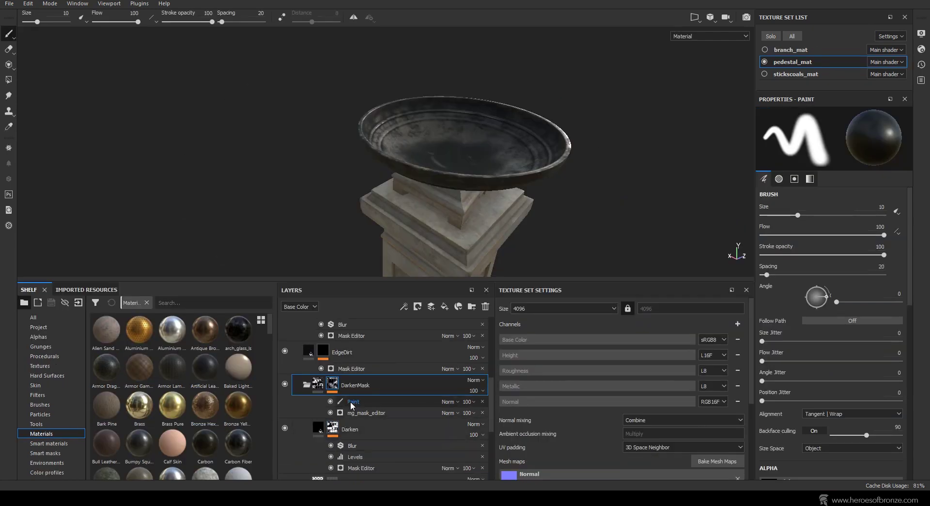
Delete the paint effect from the DarkenMask folder's mask, leaving only its mask editor
click(350, 401)
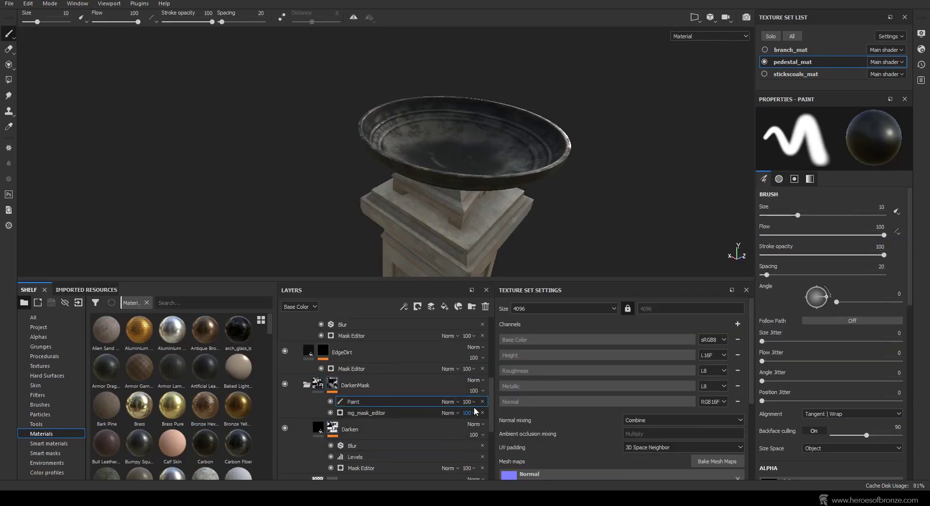
click(482, 401)
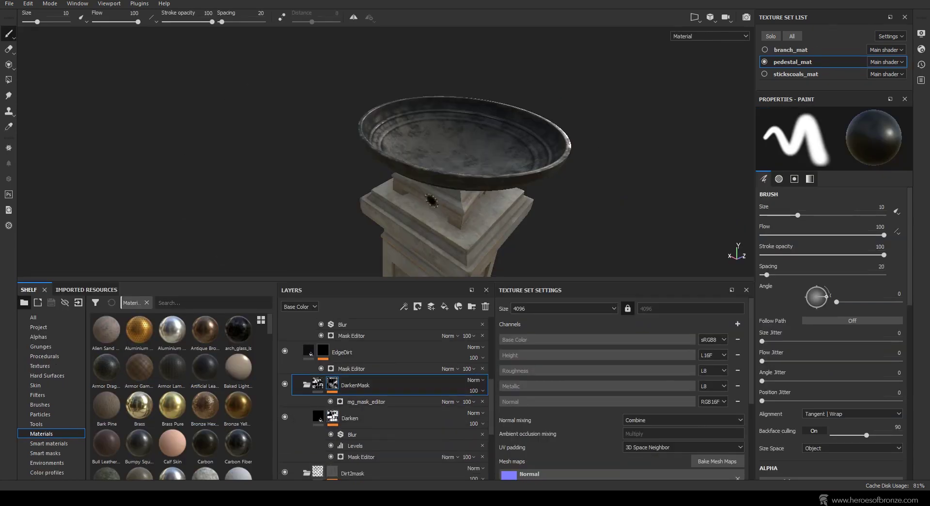
Collapse the bowl folder and rename it MetalGrunge
scroll(375, 367, up, 5)
click(342, 329)
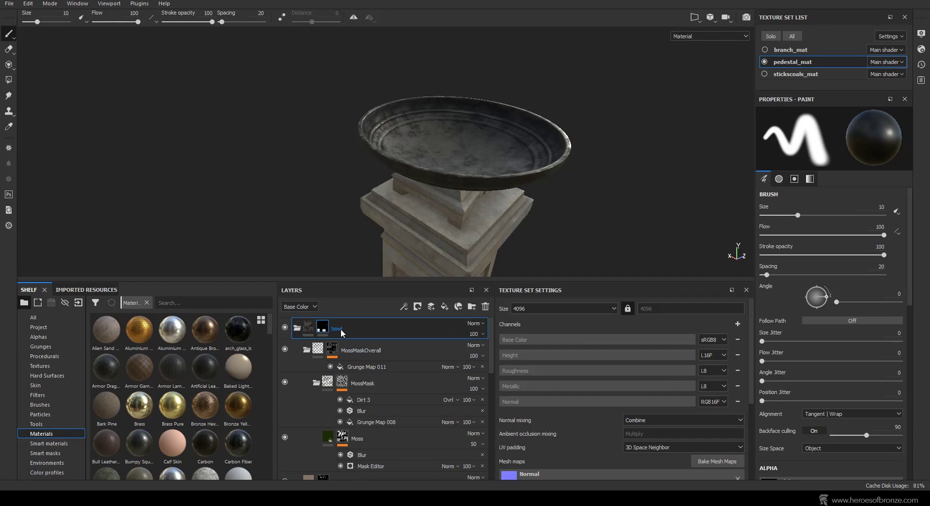
click(298, 330)
double_click(336, 329)
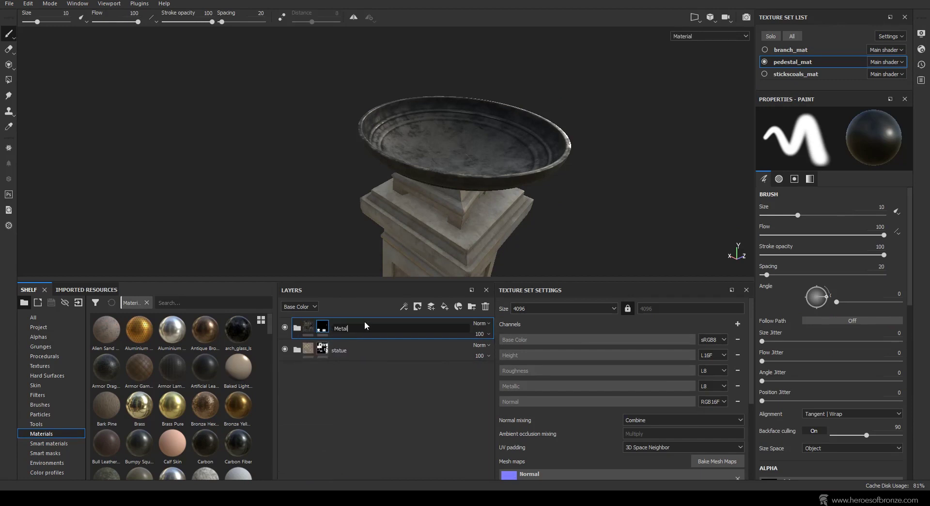
key(Return)
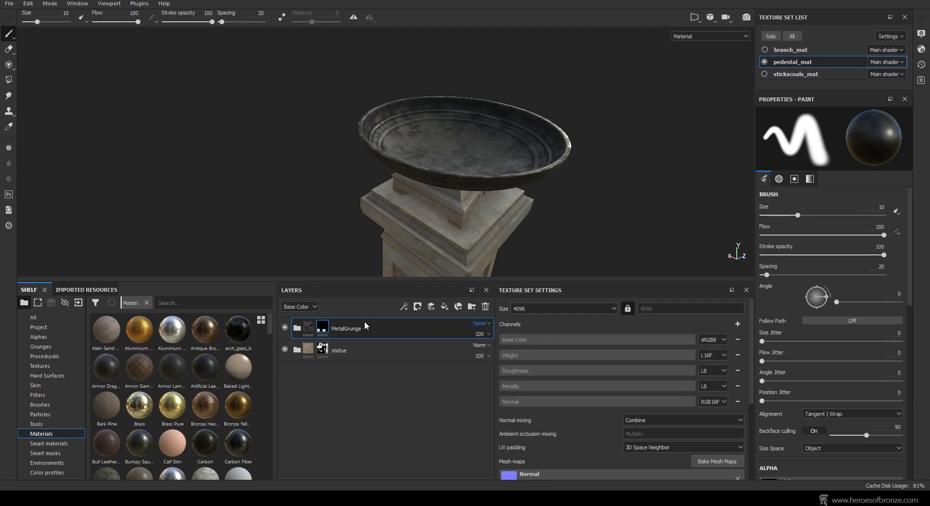
Create a smart material from the MetalGrunge folder and preview it in the shelf
right_click(353, 329)
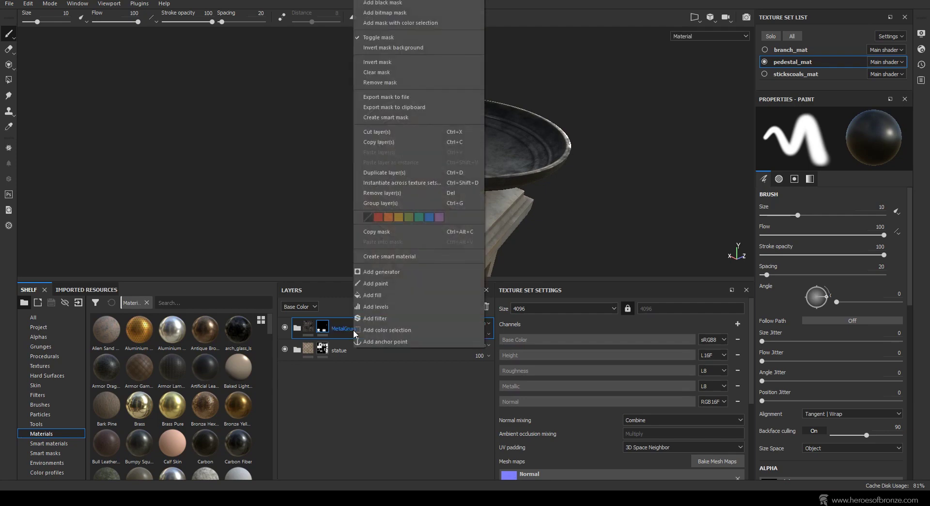
click(395, 255)
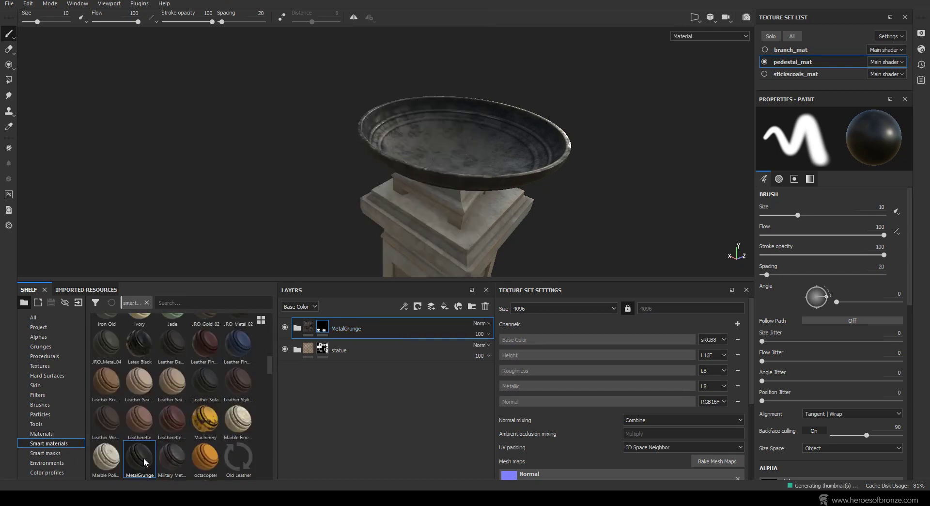
mouse_move(144, 465)
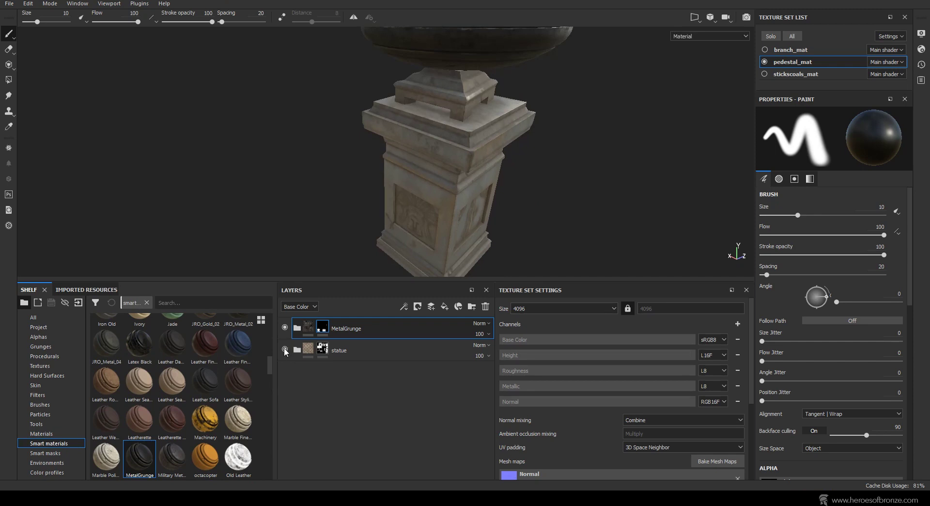
Hide the MetalGrunge and statue folders and add the MetalGrunge smart material at the base of the layer stack
click(285, 348)
click(285, 327)
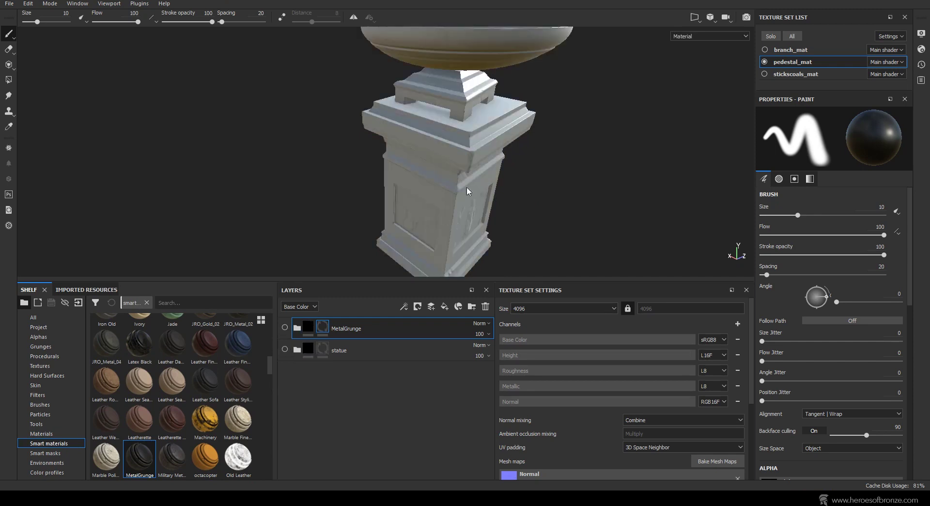
scroll(468, 190, down, 3)
drag(138, 459, 371, 406)
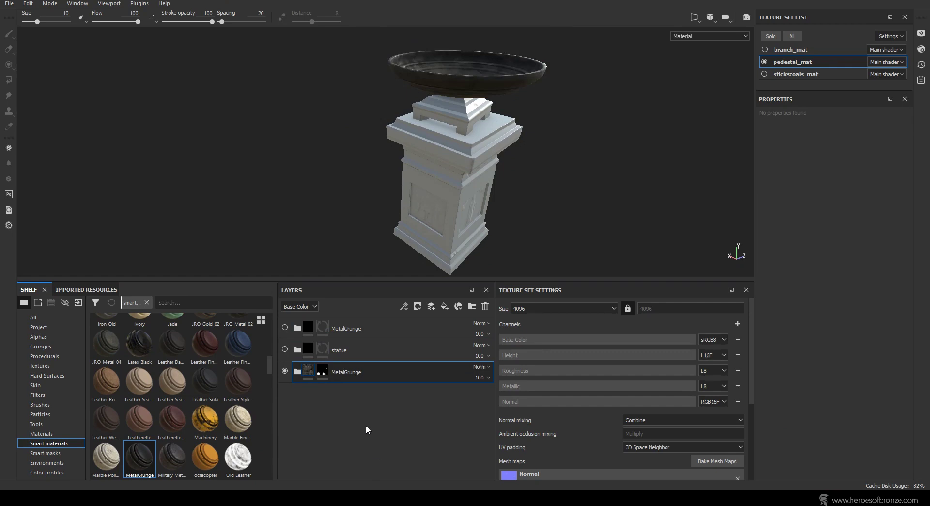
Remove the mask from the newly added MetalGrunge folder
click(318, 369)
right_click(316, 371)
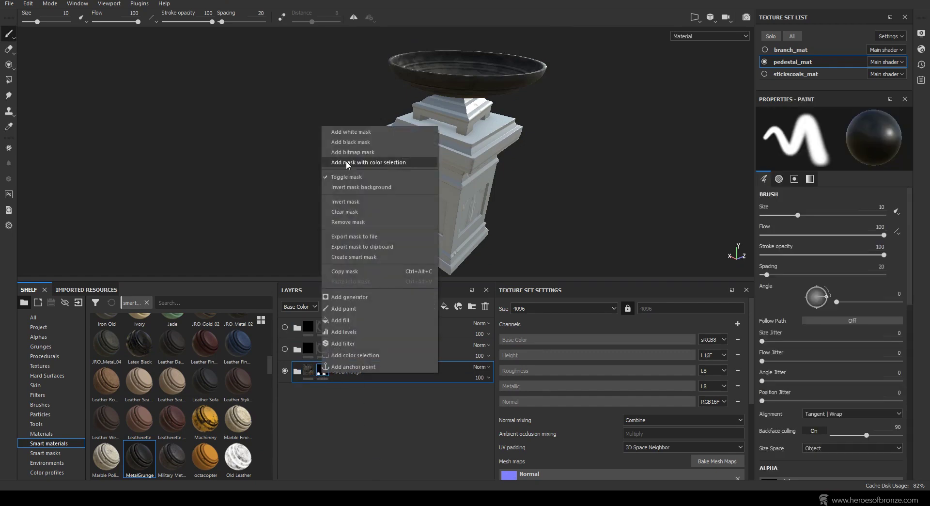
click(371, 175)
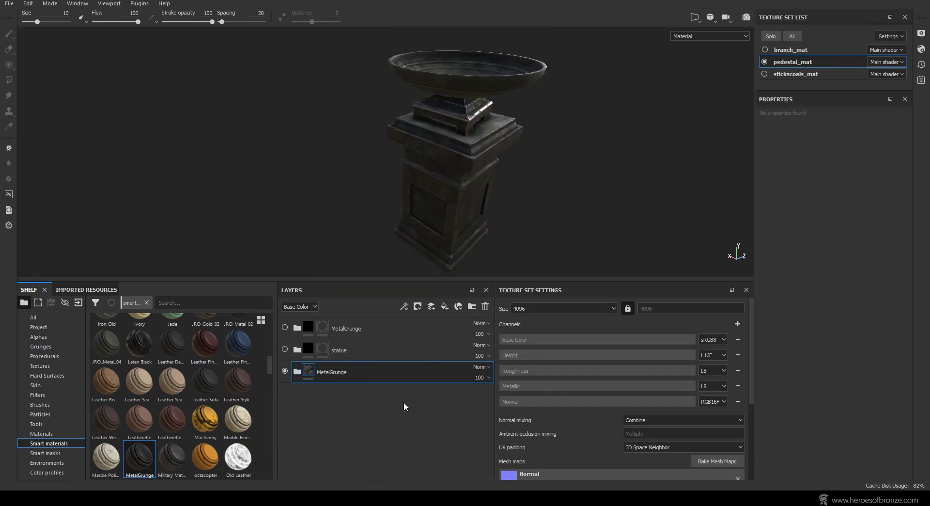
Examine the MetalGrunge material over the whole pedestal and bowl from several sides, near and far, under rotated lighting
mouse_move(498, 210)
alt+mouse_down()
mouse_move(515, 197)
mouse_move(560, 202)
mouse_move(510, 200)
alt+mouse_up()
mouse_move(510, 200)
shift+right_down()
mouse_move(456, 201)
mouse_move(518, 209)
shift+right_up()
alt+drag(518, 209, 295, 213)
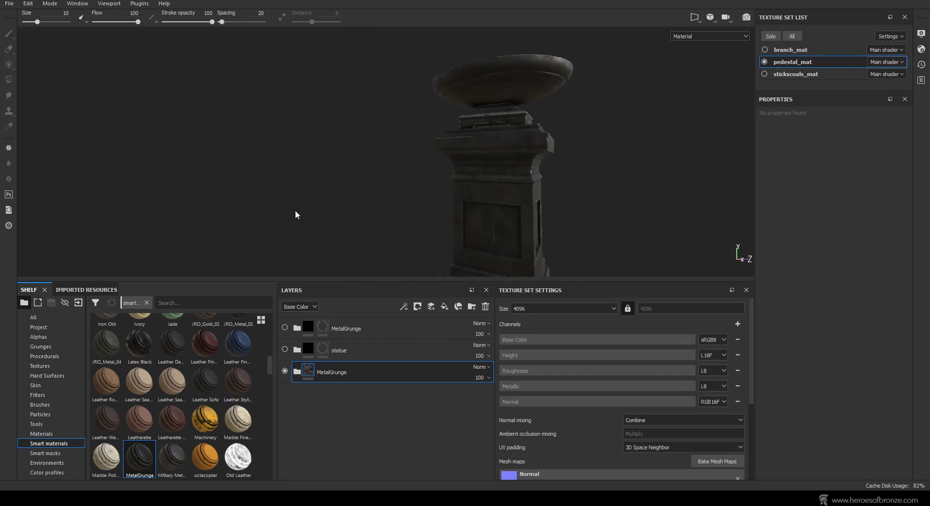
mouse_move(511, 234)
shift+right_down()
mouse_move(468, 227)
mouse_move(503, 236)
mouse_move(487, 230)
shift+right_up()
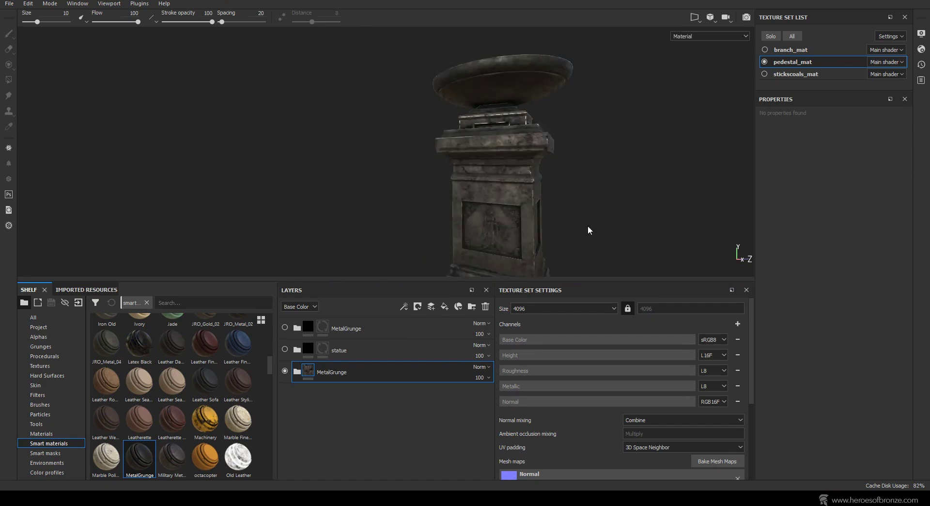
alt+drag(588, 225, 394, 191)
mouse_move(476, 202)
shift+right_down()
mouse_move(434, 204)
mouse_move(443, 204)
shift+right_up()
scroll(469, 214, down, 2)
alt+drag(469, 217, 558, 270)
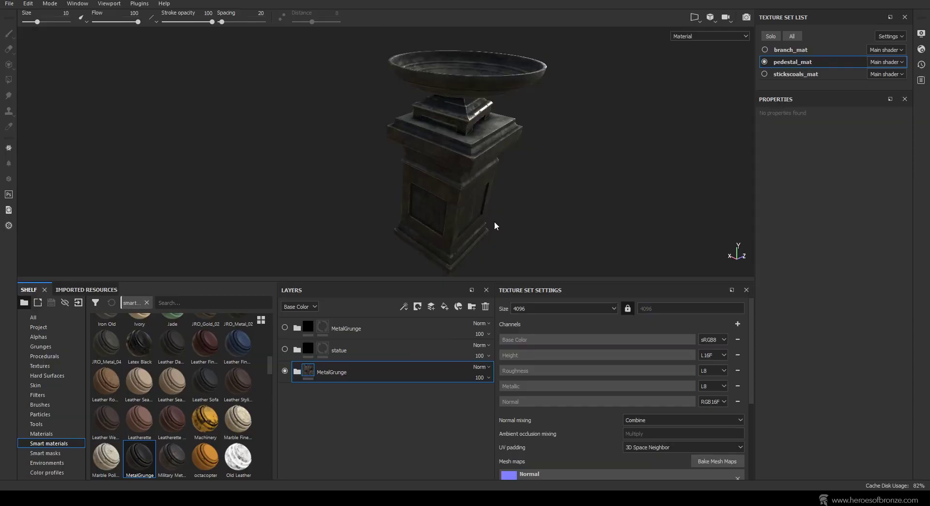
mouse_move(504, 216)
alt+mouse_down()
mouse_move(517, 182)
mouse_move(517, 202)
mouse_move(504, 200)
alt+mouse_up()
mouse_move(505, 200)
shift+right_down()
mouse_move(438, 203)
mouse_move(502, 211)
shift+right_up()
alt+drag(503, 211, 285, 216)
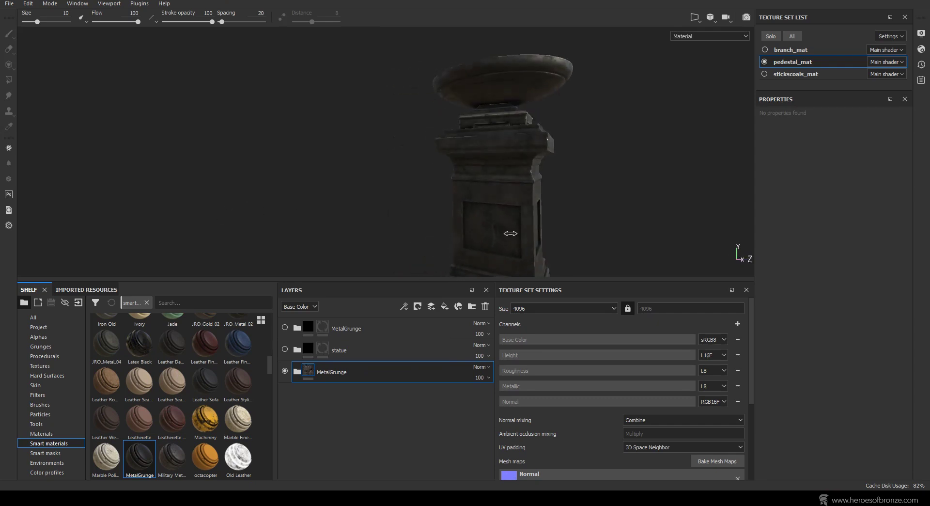
shift+right_drag(510, 234, 487, 230)
alt+middle_drag(592, 230, 480, 193)
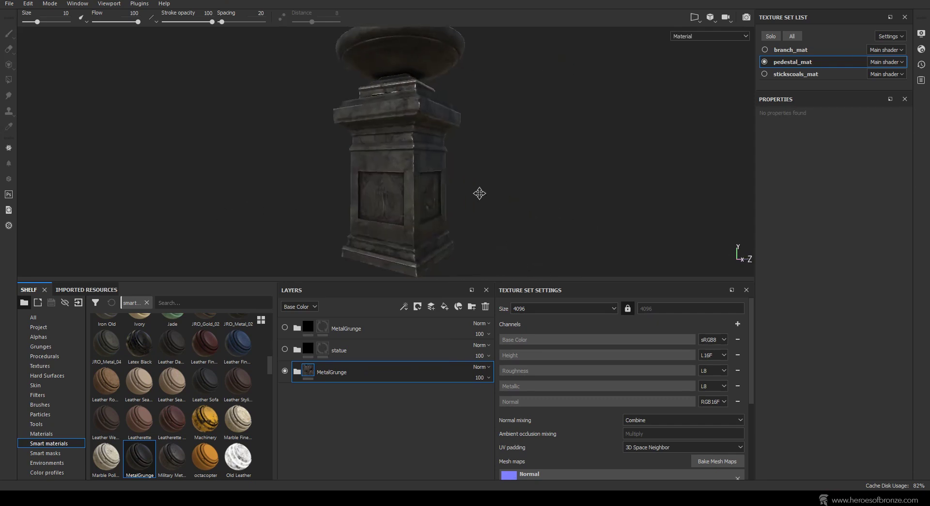
alt+drag(480, 193, 395, 195)
shift+right_drag(394, 195, 436, 211)
scroll(436, 211, down, 3)
alt+drag(469, 214, 485, 271)
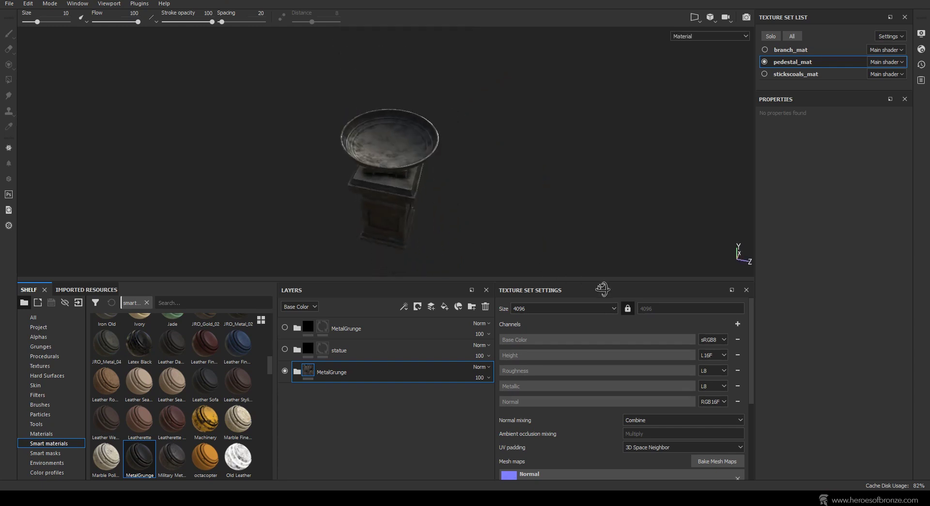